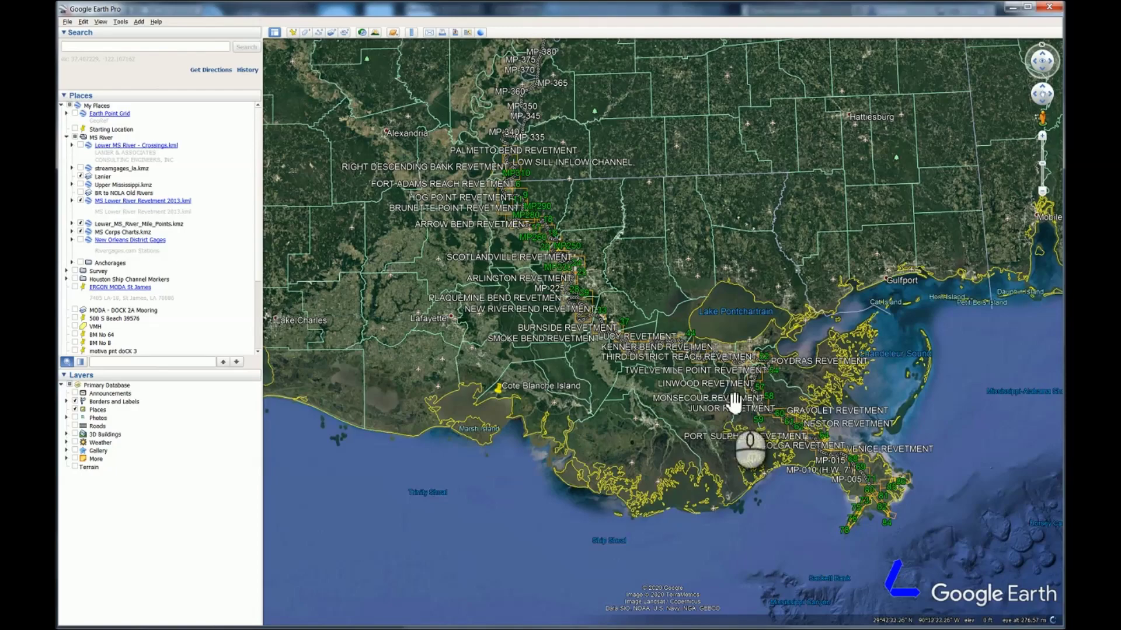
Examine the Mississippi River from New Orleans downstream to the Twelve Mile Point bend near river mile 80.
{"action": "right_click_drag", "start_coordinate": [747, 428], "coordinate": [734, 503]}
{"action": "right_click_drag", "start_coordinate": [711, 291], "coordinate": [711, 461]}
{"action": "left_click_drag", "start_coordinate": [621, 411], "coordinate": [592, 318]}
{"action": "scroll", "coordinate": [560, 412], "scroll_direction": "up", "scroll_amount": 2}
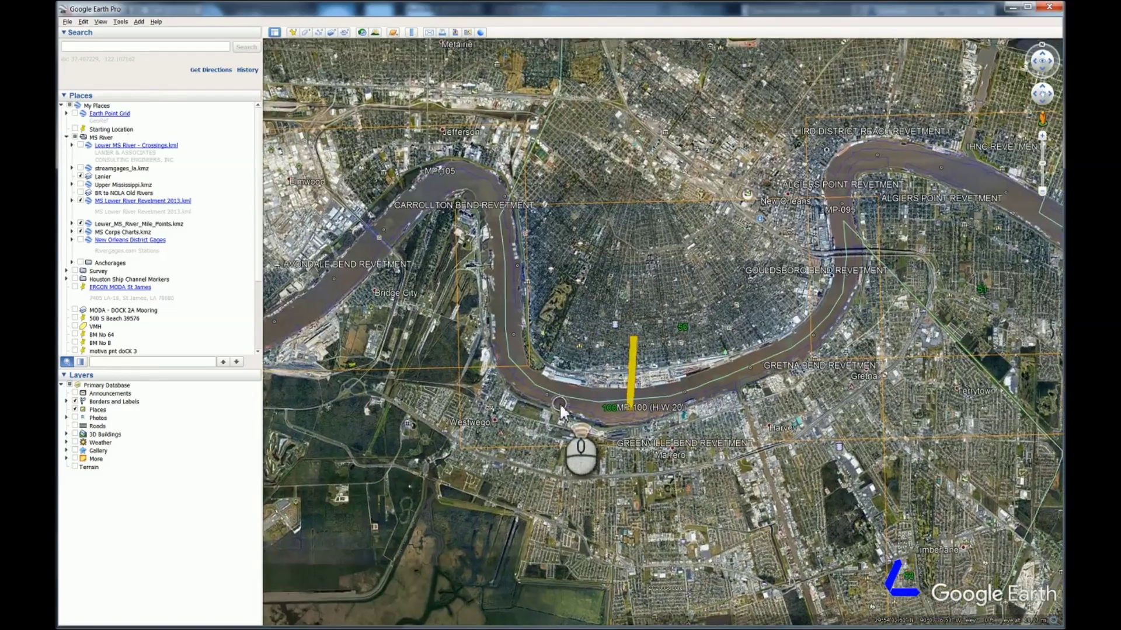
{"action": "scroll", "coordinate": [560, 412], "scroll_direction": "up", "scroll_amount": 2}
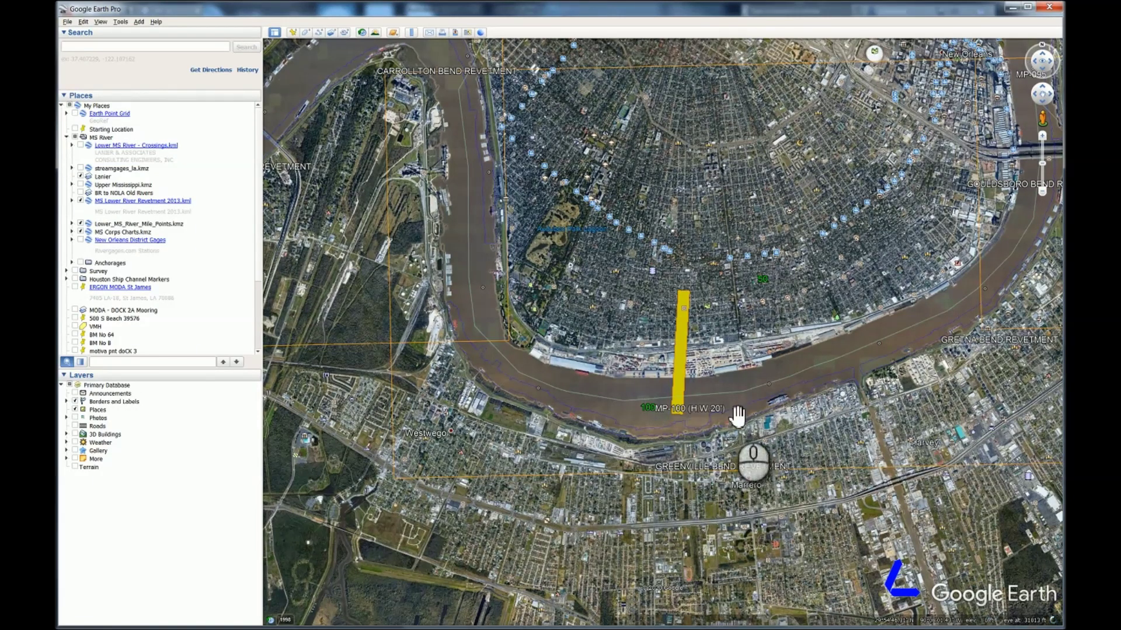
{"action": "left_click_drag", "start_coordinate": [747, 442], "coordinate": [706, 477]}
{"action": "scroll", "coordinate": [618, 442], "scroll_direction": "down", "scroll_amount": 2}
{"action": "left_click_drag", "start_coordinate": [762, 433], "coordinate": [508, 314]}
{"action": "left_click_drag", "start_coordinate": [696, 398], "coordinate": [377, 143]}
{"action": "left_click_drag", "start_coordinate": [558, 293], "coordinate": [593, 452]}
{"action": "left_click_drag", "start_coordinate": [761, 393], "coordinate": [673, 360]}
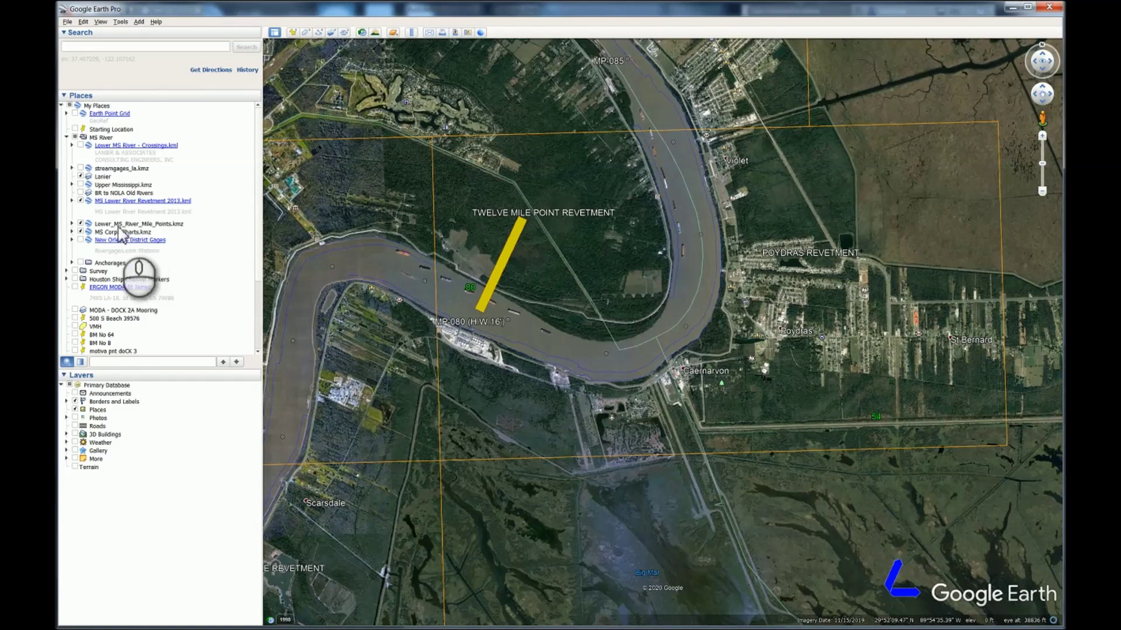
Toggle the Lower_MS_River_Mile_Points.kmz layer off and back on to compare the river bend with and without mile labels.
{"action": "left_click", "coordinate": [117, 225]}
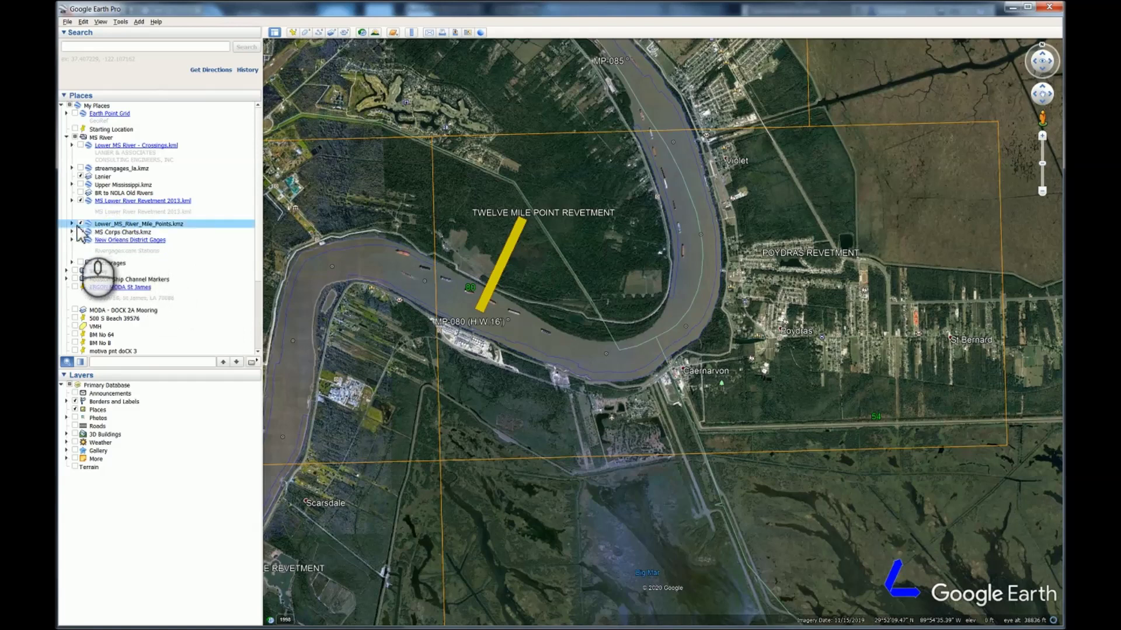
{"action": "scroll", "coordinate": [618, 353], "scroll_direction": "up", "scroll_amount": 3}
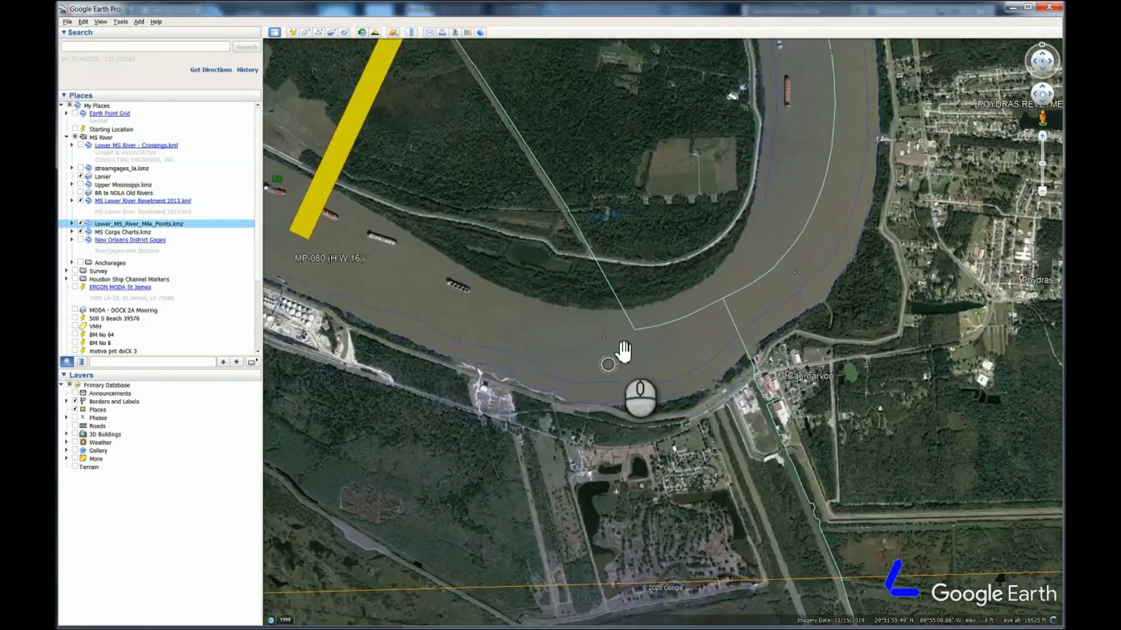
{"action": "scroll", "coordinate": [622, 351], "scroll_direction": "up", "scroll_amount": 2}
{"action": "scroll", "coordinate": [598, 339], "scroll_direction": "down", "scroll_amount": 2}
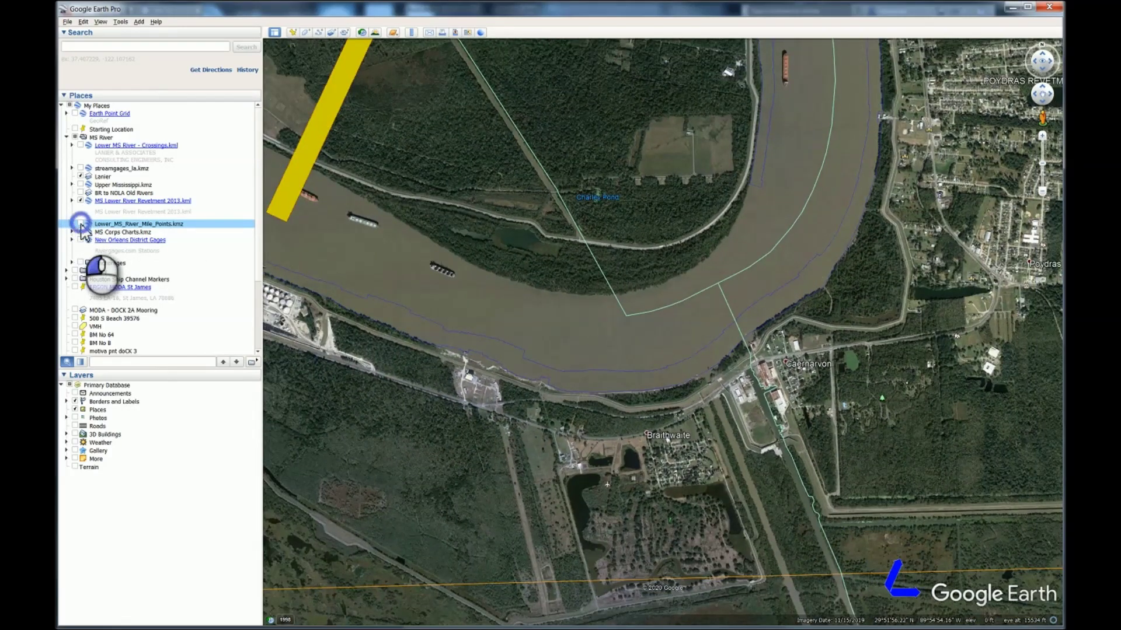
{"action": "double_click", "coordinate": [85, 228]}
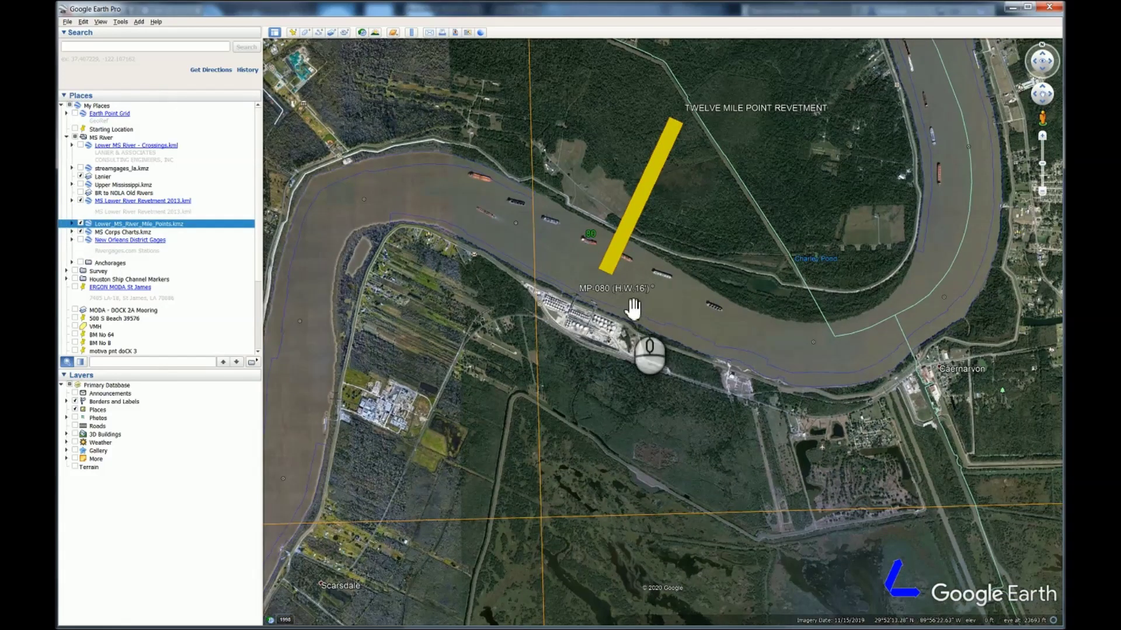
Inspect the river mile 80 marker and follow the river bend around Twelve Mile Point upstream and back.
{"action": "left_click_drag", "start_coordinate": [632, 313], "coordinate": [591, 316]}
{"action": "scroll", "coordinate": [563, 302], "scroll_direction": "up", "scroll_amount": 2}
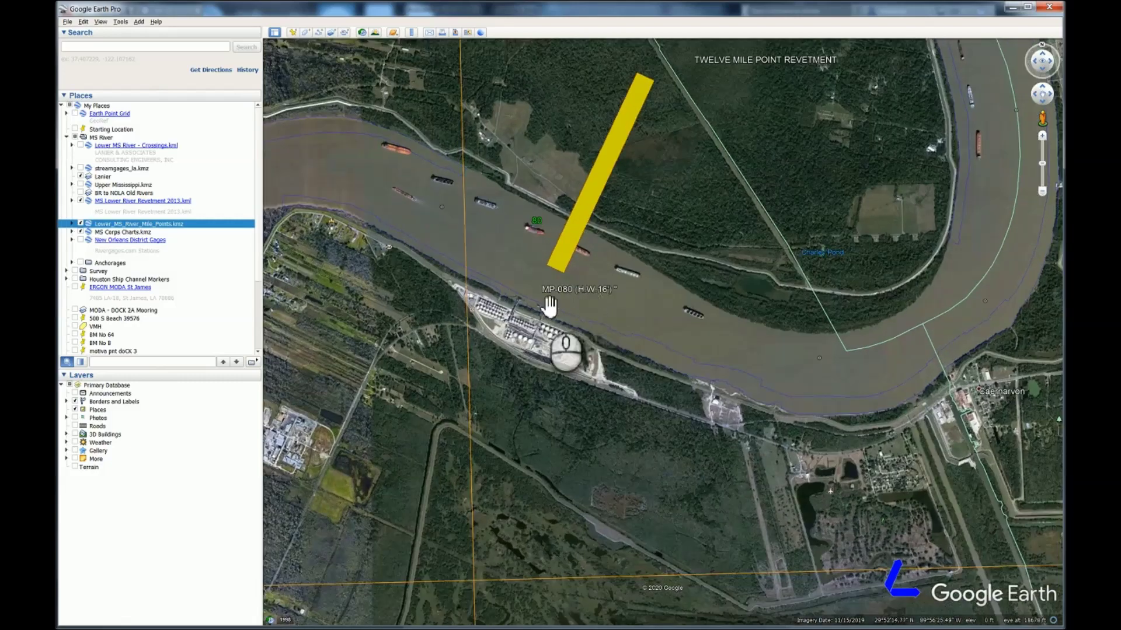
{"action": "scroll", "coordinate": [564, 302], "scroll_direction": "down", "scroll_amount": 2}
{"action": "left_click_drag", "start_coordinate": [572, 328], "coordinate": [495, 354]}
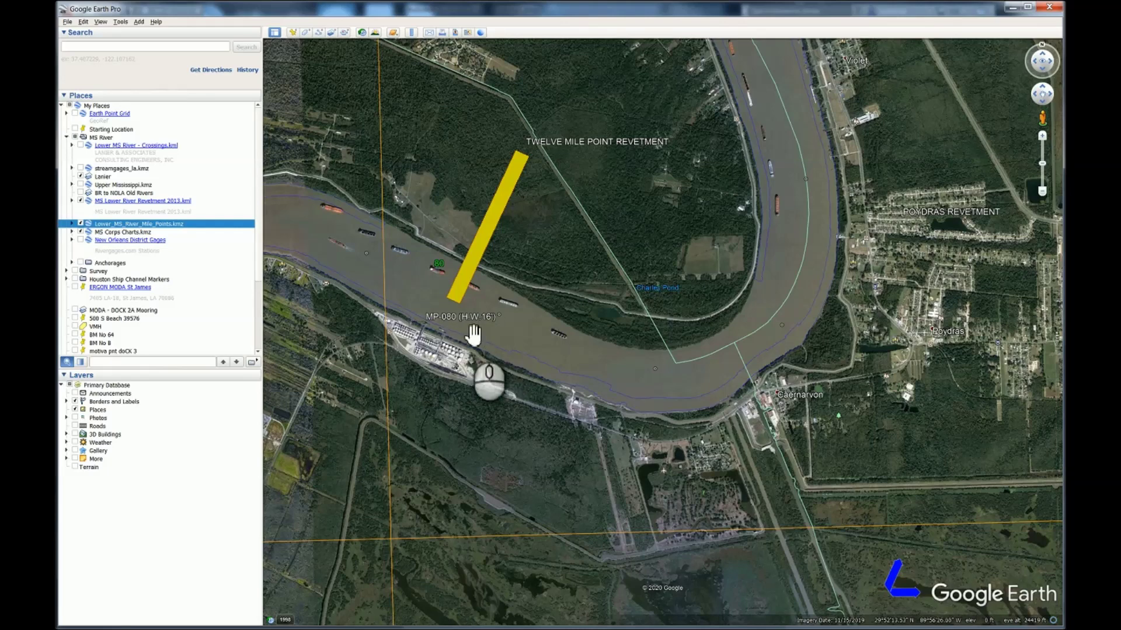
{"action": "left_click_drag", "start_coordinate": [552, 344], "coordinate": [608, 275]}
{"action": "scroll", "coordinate": [452, 486], "scroll_direction": "up", "scroll_amount": 2}
{"action": "scroll", "coordinate": [452, 485], "scroll_direction": "up", "scroll_amount": 3}
{"action": "scroll", "coordinate": [666, 248], "scroll_direction": "down", "scroll_amount": 2}
{"action": "left_click_drag", "start_coordinate": [723, 151], "coordinate": [473, 513]}
{"action": "left_click_drag", "start_coordinate": [682, 185], "coordinate": [527, 471]}
{"action": "scroll", "coordinate": [678, 268], "scroll_direction": "up", "scroll_amount": 2}
{"action": "left_click_drag", "start_coordinate": [602, 283], "coordinate": [461, 390]}
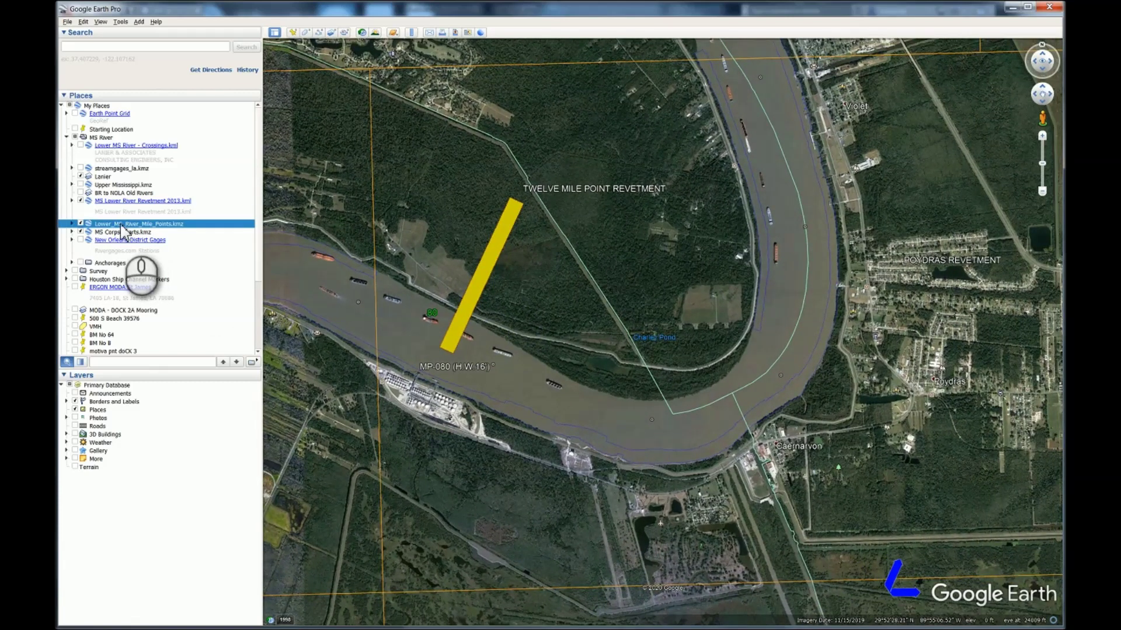
Toggle the MS Corps Charts.kmz layer off and back on, and check the chart boundaries around Twelve Mile Point and Poydras.
{"action": "left_click", "coordinate": [81, 232]}
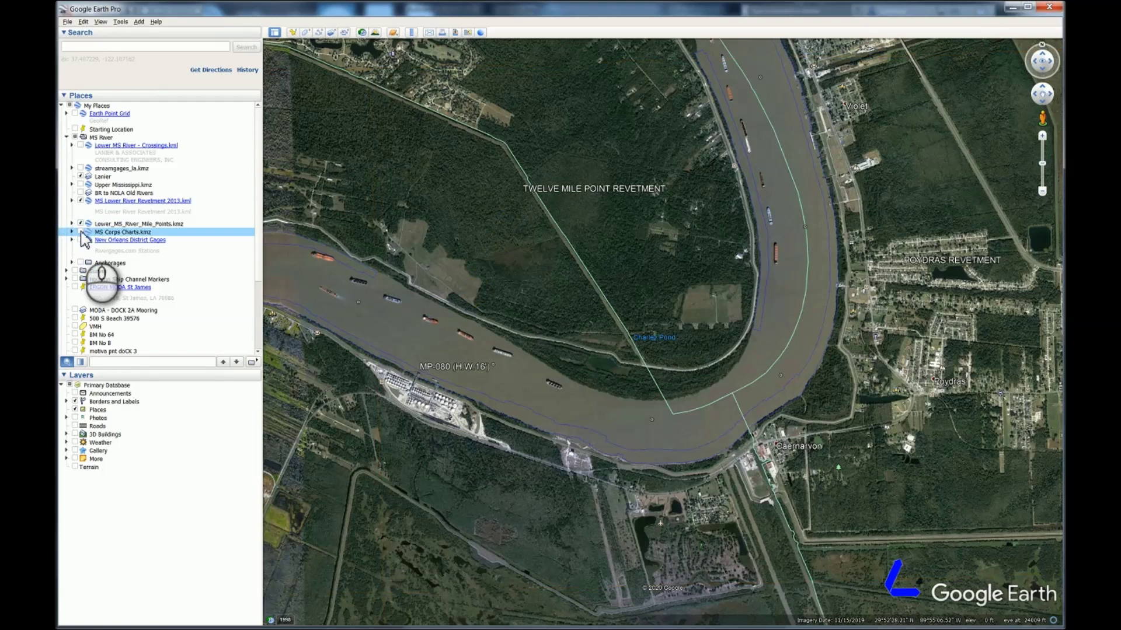
{"action": "left_click", "coordinate": [82, 232]}
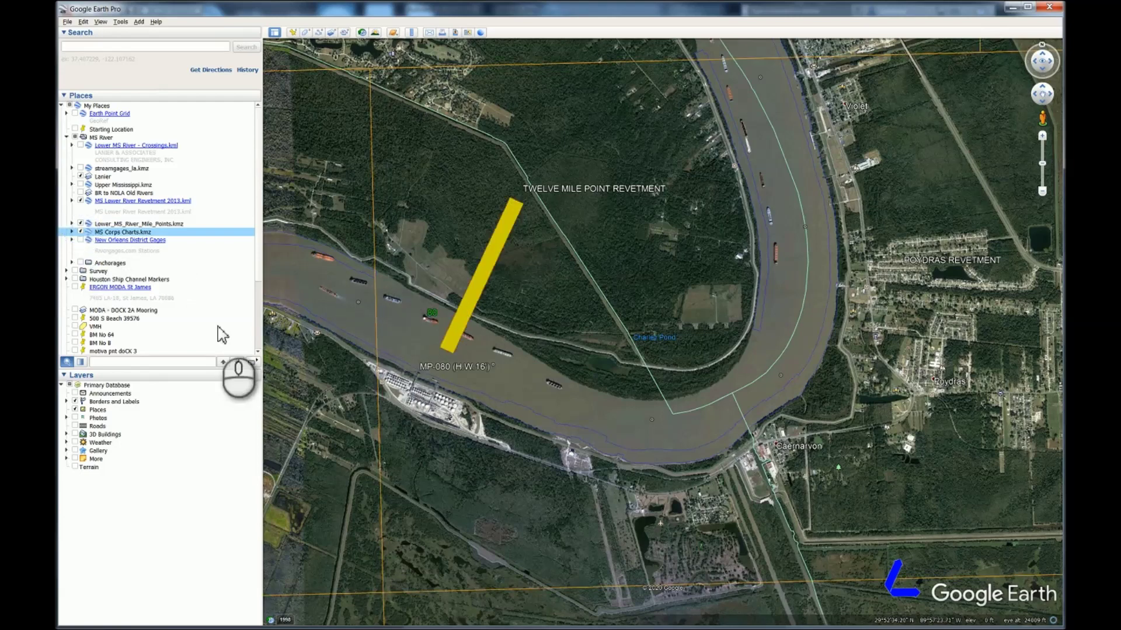
{"action": "left_click_drag", "start_coordinate": [665, 502], "coordinate": [635, 482]}
{"action": "scroll", "coordinate": [634, 482], "scroll_direction": "down", "scroll_amount": 2}
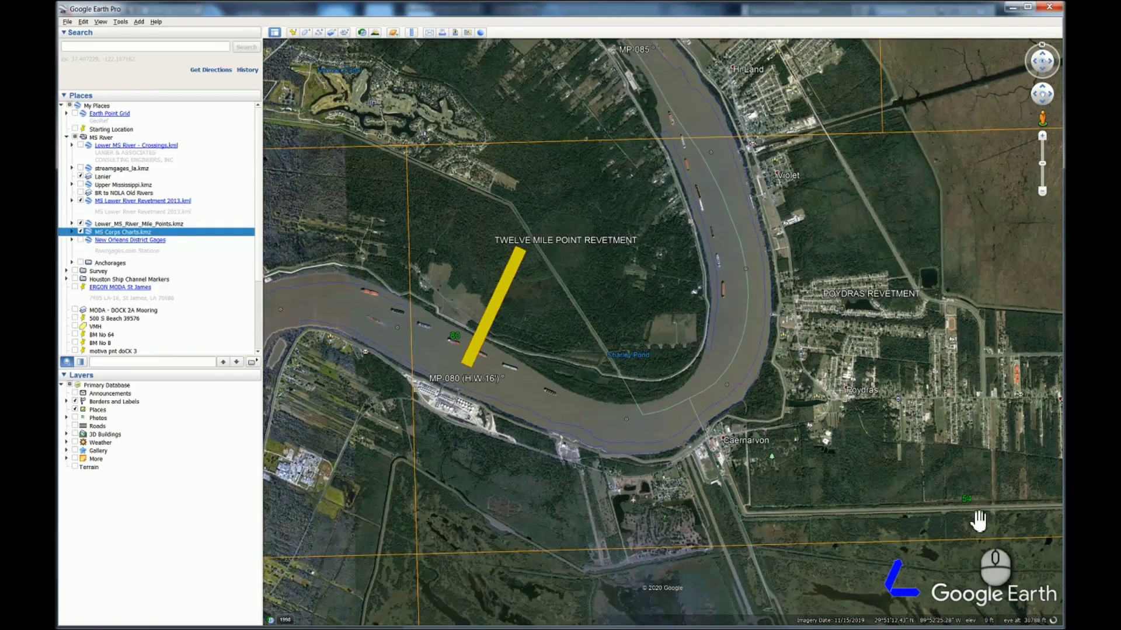
{"action": "left_click_drag", "start_coordinate": [976, 519], "coordinate": [899, 509]}
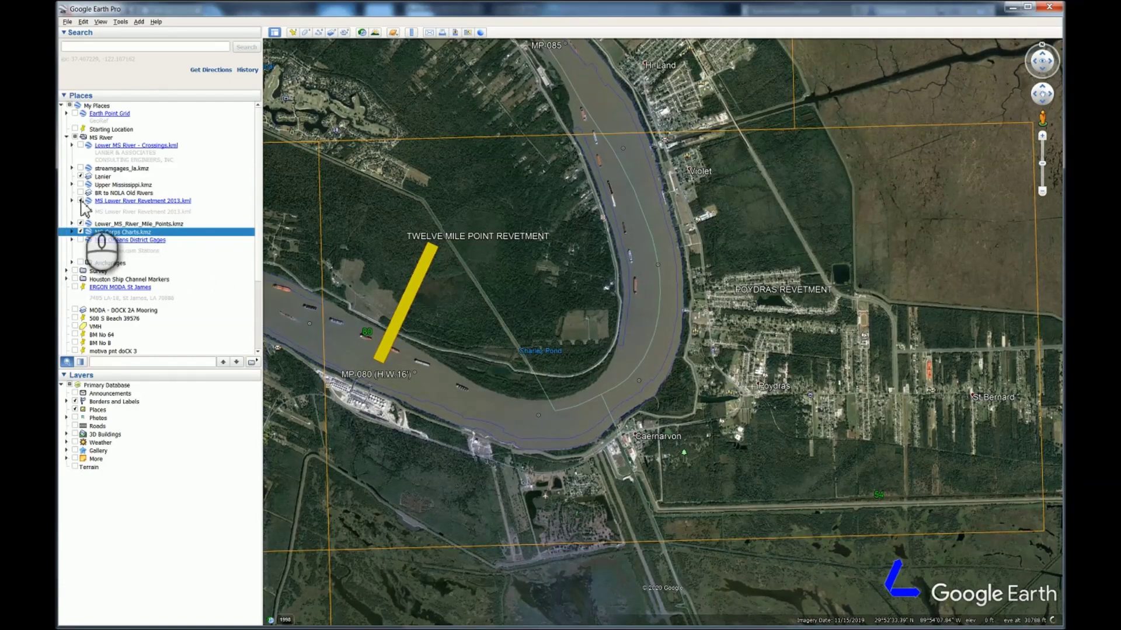
Toggle the MS Lower River Revetment 2013.kml layer off and back on at the Twelve Mile Point bend.
{"action": "scroll", "coordinate": [671, 371], "scroll_direction": "up", "scroll_amount": 3}
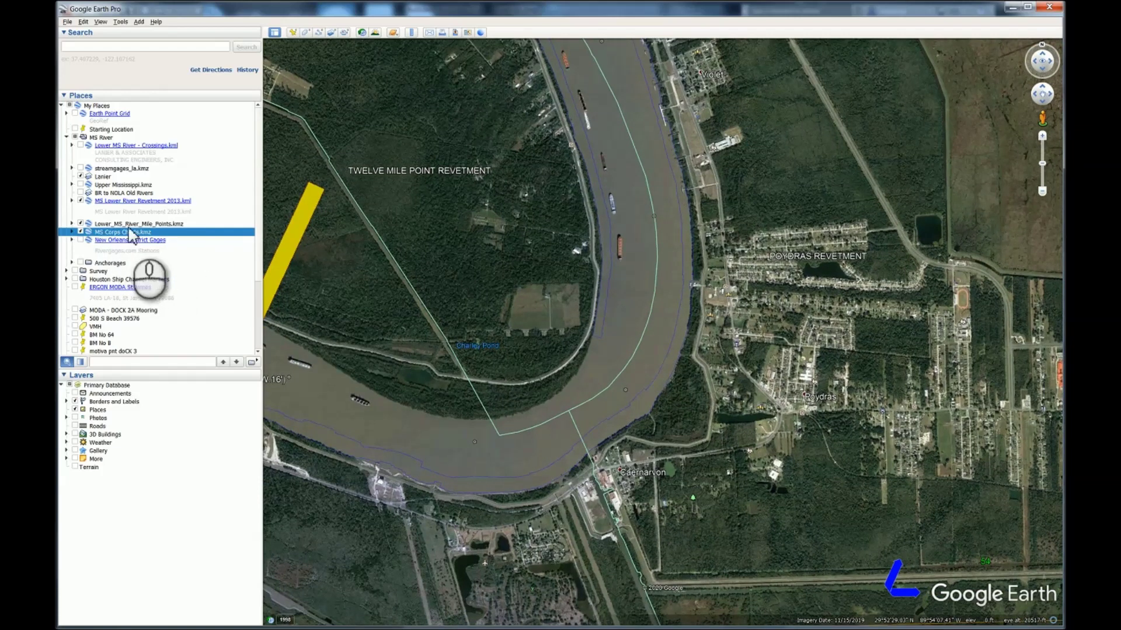
{"action": "left_click", "coordinate": [82, 201]}
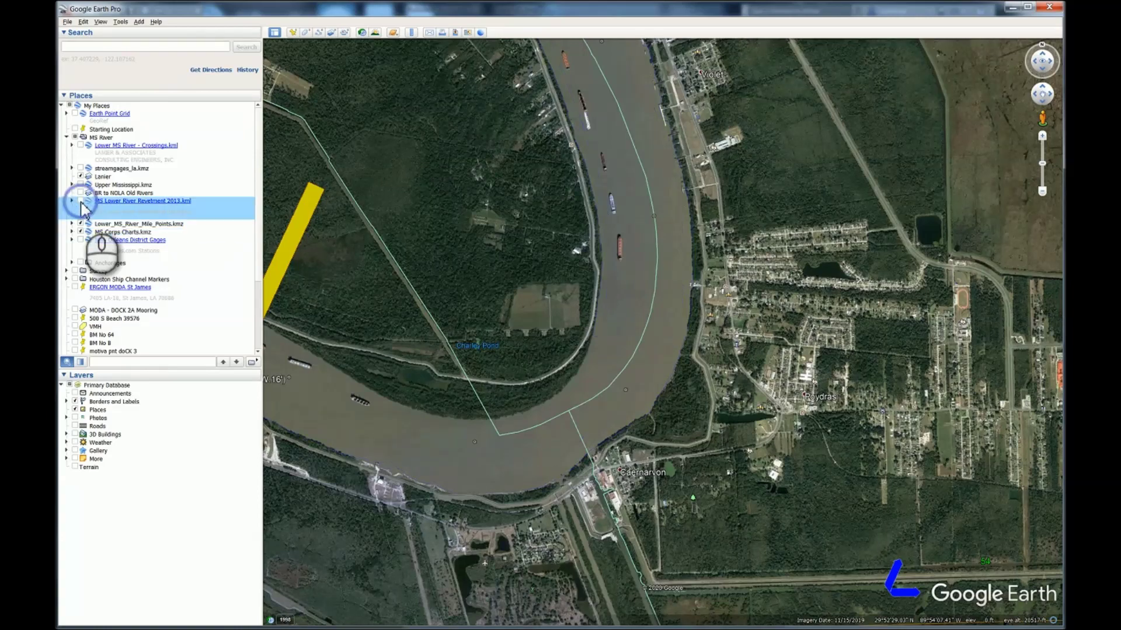
{"action": "left_click", "coordinate": [81, 201]}
Examine the revetment outlines along the river from English Turn past Belle Chasse to Scarsdale near river mile 75.
{"action": "left_click_drag", "start_coordinate": [591, 393], "coordinate": [796, 362]}
{"action": "left_click_drag", "start_coordinate": [964, 274], "coordinate": [845, 267]}
{"action": "left_click_drag", "start_coordinate": [700, 415], "coordinate": [965, 421]}
{"action": "left_click_drag", "start_coordinate": [570, 388], "coordinate": [753, 277]}
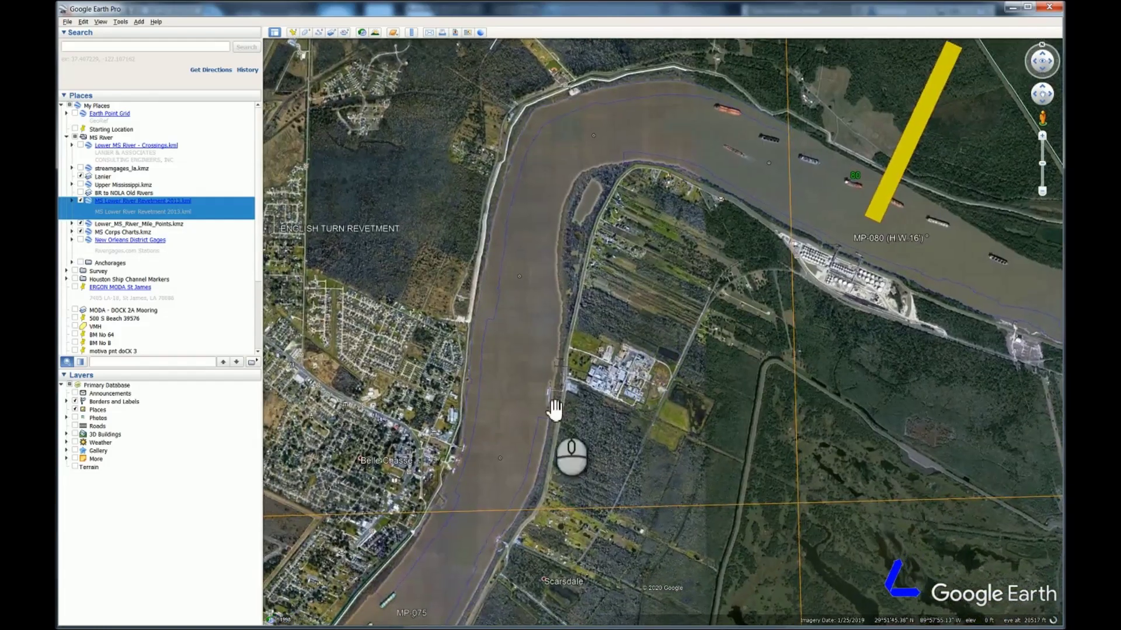
{"action": "left_click_drag", "start_coordinate": [556, 410], "coordinate": [618, 345]}
{"action": "scroll", "coordinate": [445, 411], "scroll_direction": "up", "scroll_amount": 2}
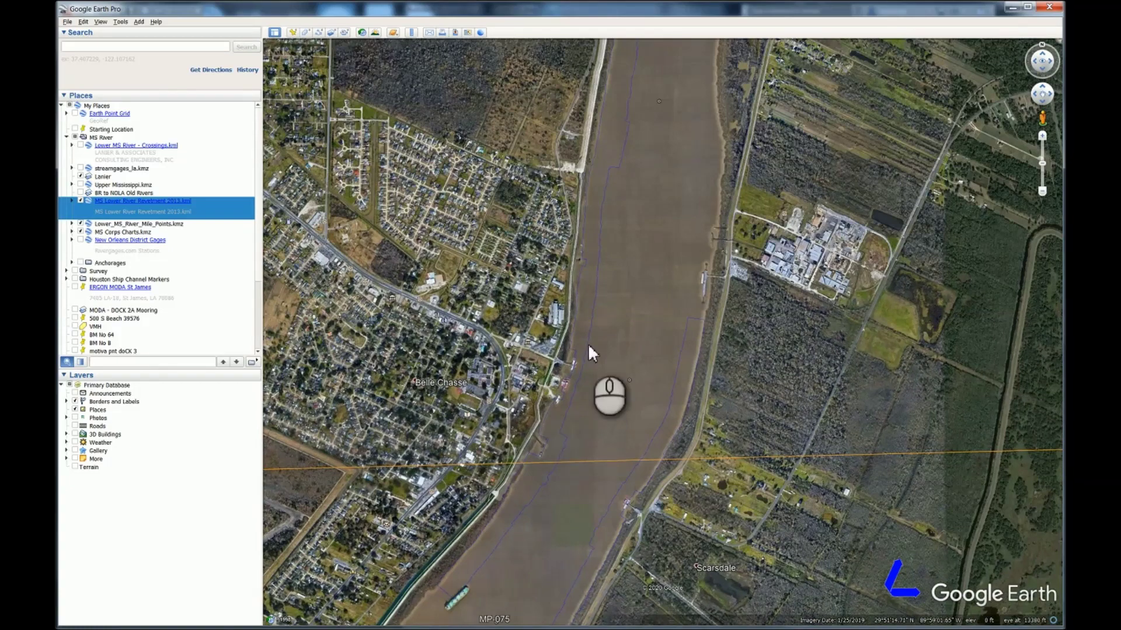
{"action": "scroll", "coordinate": [635, 334], "scroll_direction": "down", "scroll_amount": 3}
{"action": "left_click_drag", "start_coordinate": [615, 474], "coordinate": [621, 429]}
{"action": "scroll", "coordinate": [718, 433], "scroll_direction": "up", "scroll_amount": 1}
{"action": "scroll", "coordinate": [719, 433], "scroll_direction": "up", "scroll_amount": 2}
{"action": "left_click_drag", "start_coordinate": [600, 488], "coordinate": [636, 418]}
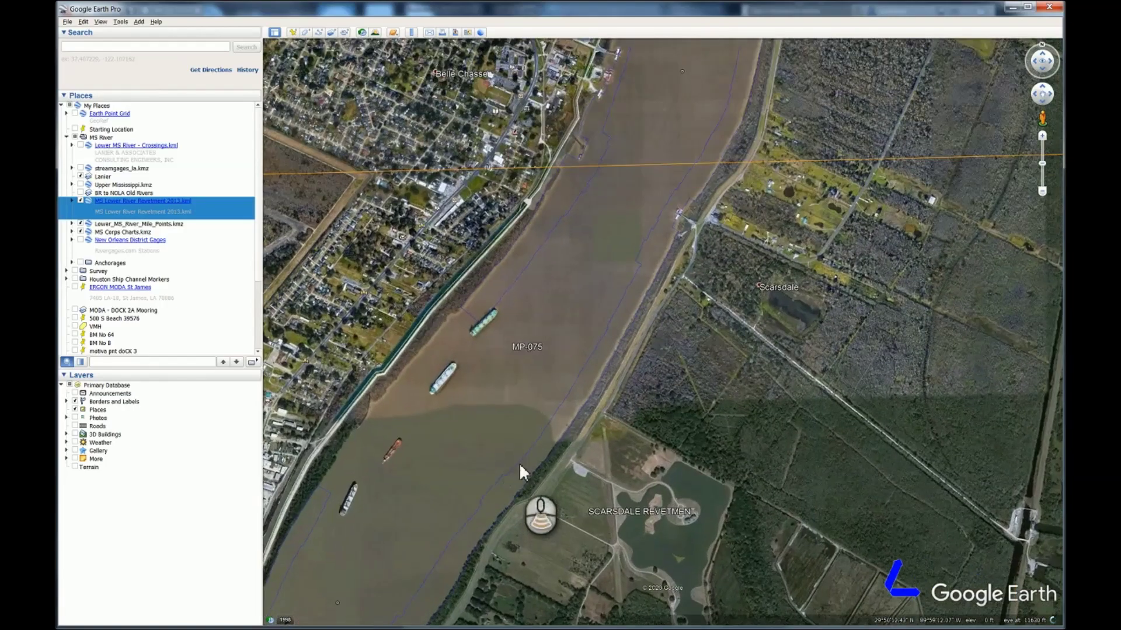
{"action": "scroll", "coordinate": [580, 315], "scroll_direction": "down", "scroll_amount": 2}
Examine the revetment outline along the river bank between mile point 80 and Caernarvon, near Braithwaite.
{"action": "left_click_drag", "start_coordinate": [580, 312], "coordinate": [461, 547]}
{"action": "mouse_move", "coordinate": [636, 291]}
{"action": "left_mouse_down"}
{"action": "mouse_move", "coordinate": [430, 321]}
{"action": "mouse_move", "coordinate": [399, 313]}
{"action": "mouse_move", "coordinate": [501, 322]}
{"action": "left_mouse_up"}
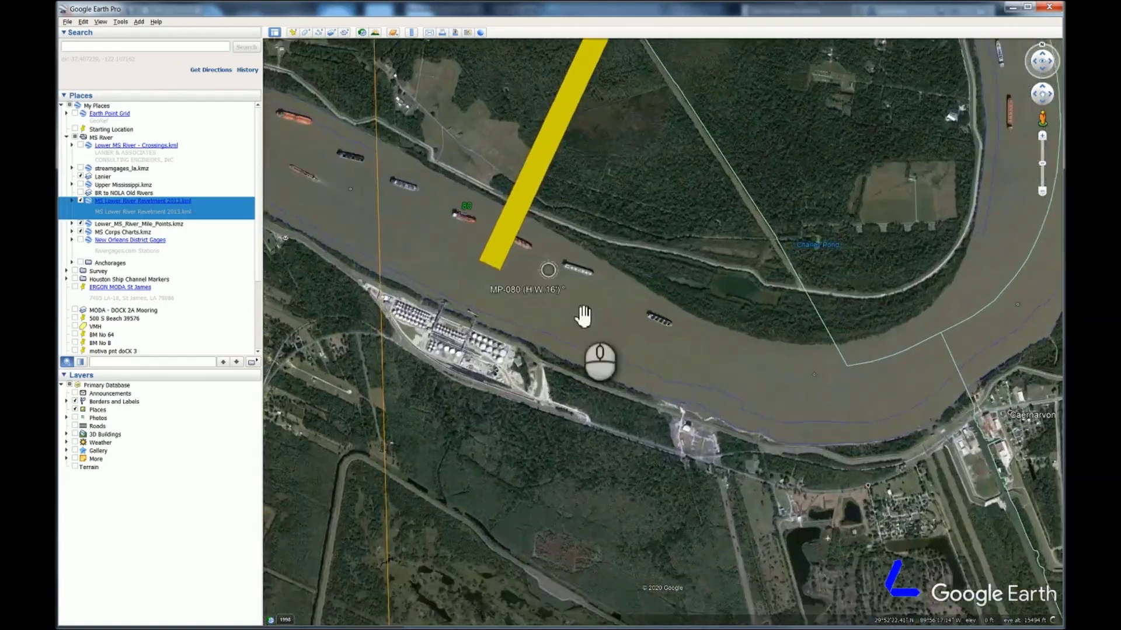
{"action": "scroll", "coordinate": [747, 347], "scroll_direction": "up", "scroll_amount": 3}
{"action": "scroll", "coordinate": [750, 345], "scroll_direction": "up", "scroll_amount": 1}
{"action": "scroll", "coordinate": [719, 345], "scroll_direction": "down", "scroll_amount": 2}
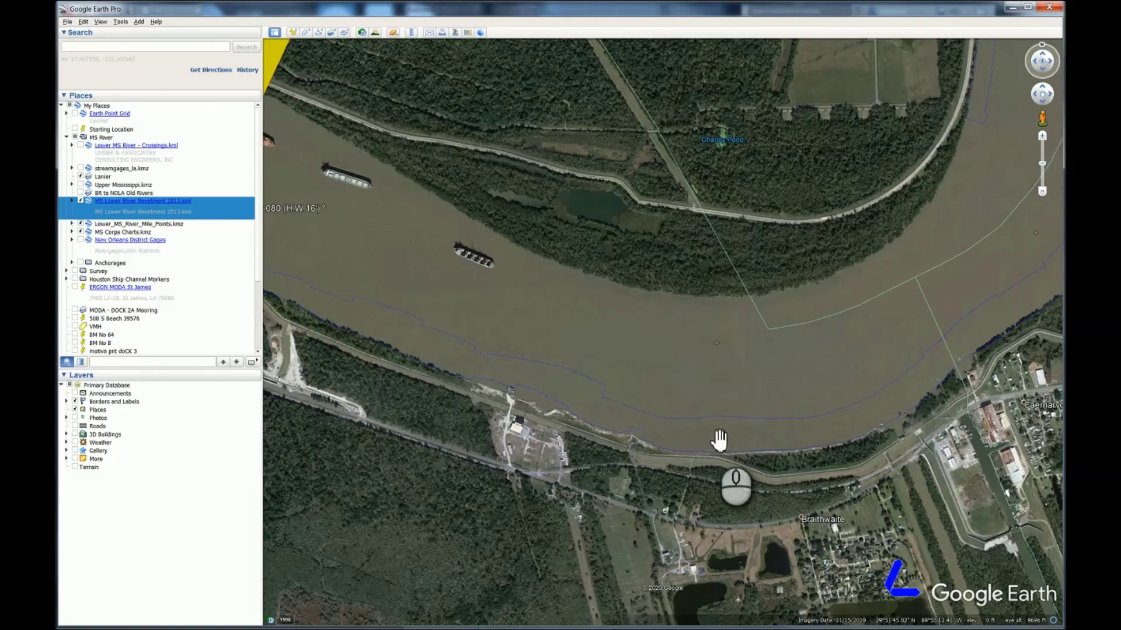
{"action": "left_click_drag", "start_coordinate": [713, 433], "coordinate": [695, 412]}
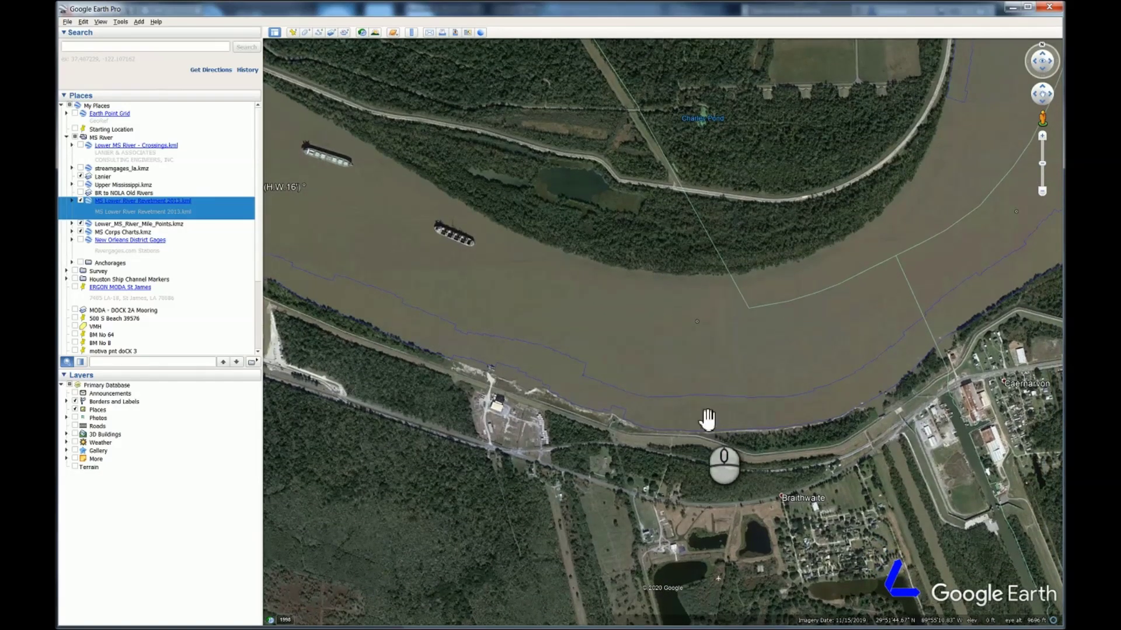
{"action": "left_click_drag", "start_coordinate": [663, 375], "coordinate": [701, 375]}
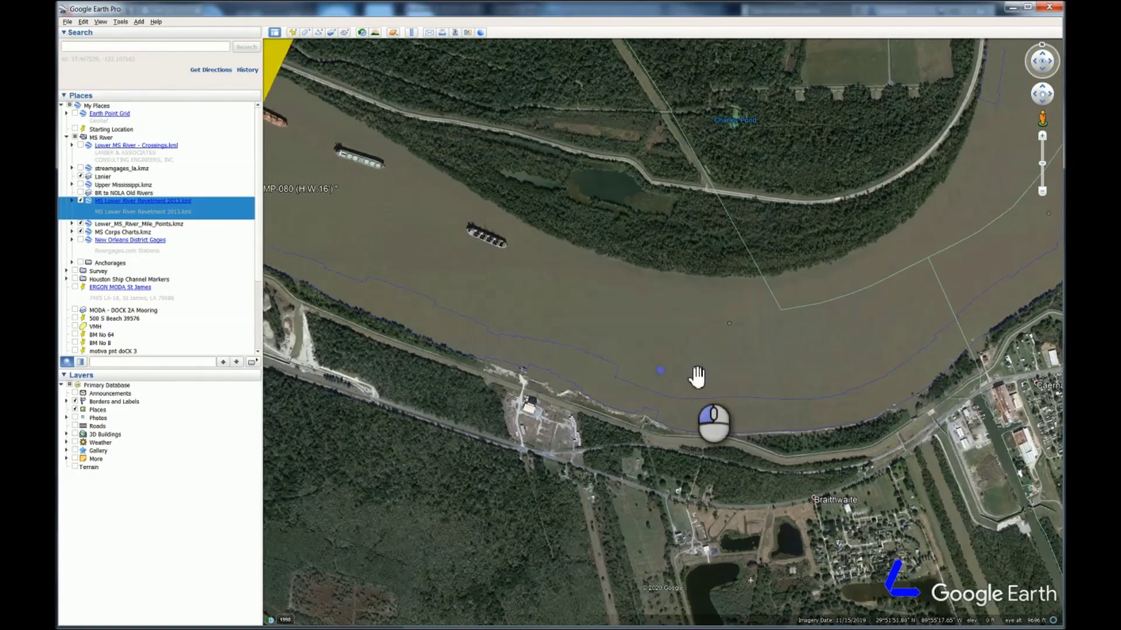
{"action": "scroll", "coordinate": [703, 368], "scroll_direction": "down", "scroll_amount": 1}
{"action": "scroll", "coordinate": [642, 368], "scroll_direction": "down", "scroll_amount": 2}
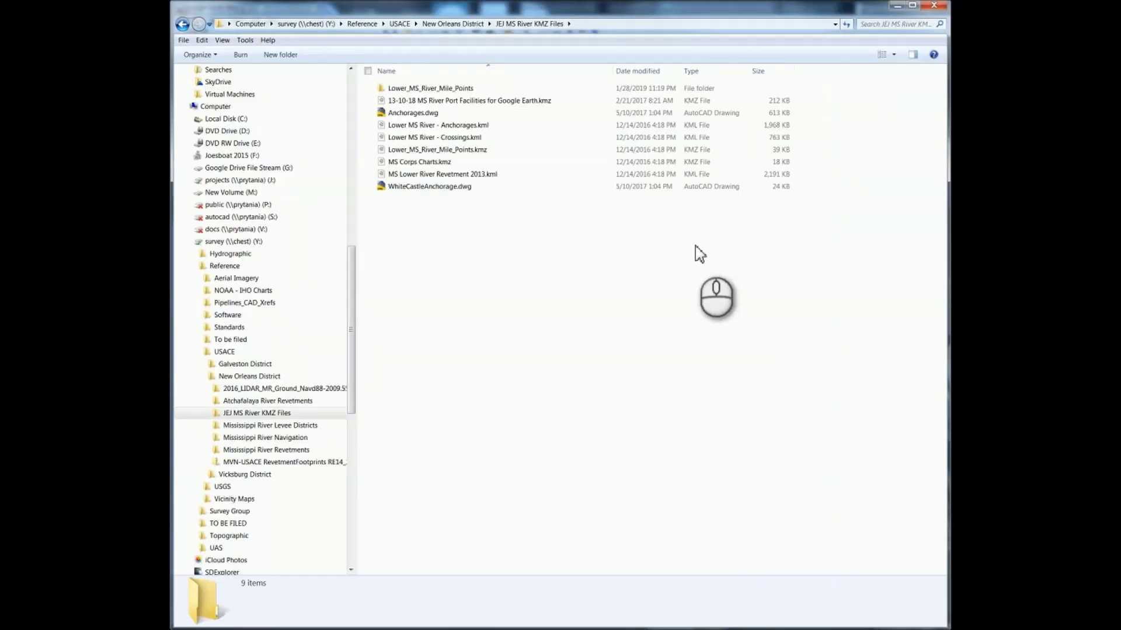
In Windows Explorer, show the JEJ MS River KMZ Files folder's full path and identify the mile points, Corps charts and revetment files.
{"action": "left_click", "coordinate": [628, 25]}
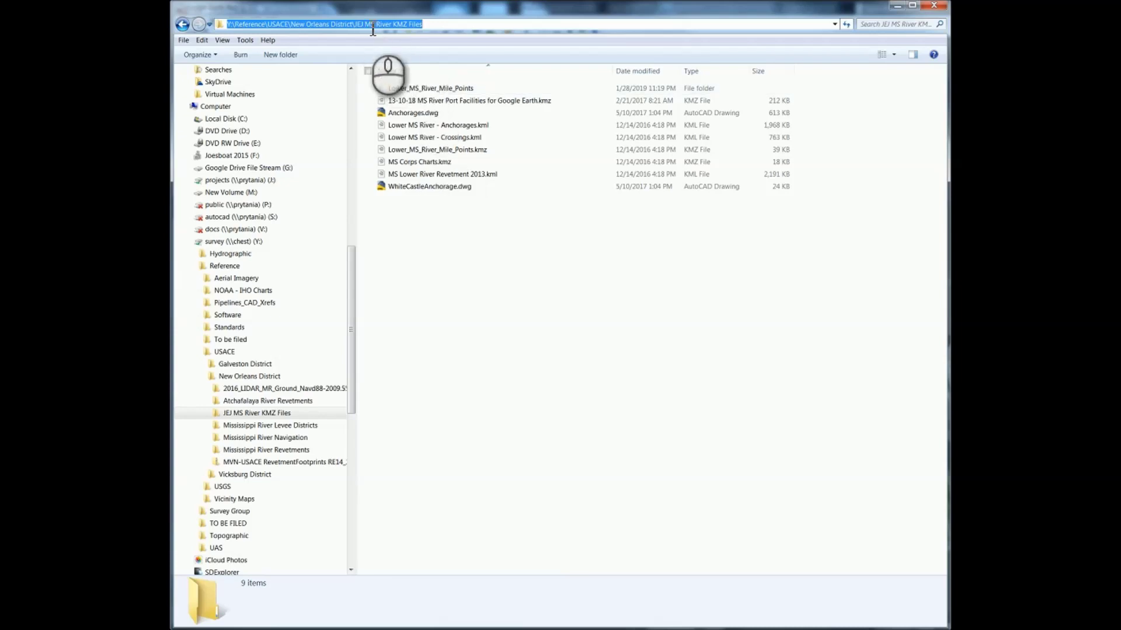
{"action": "left_click", "coordinate": [477, 268]}
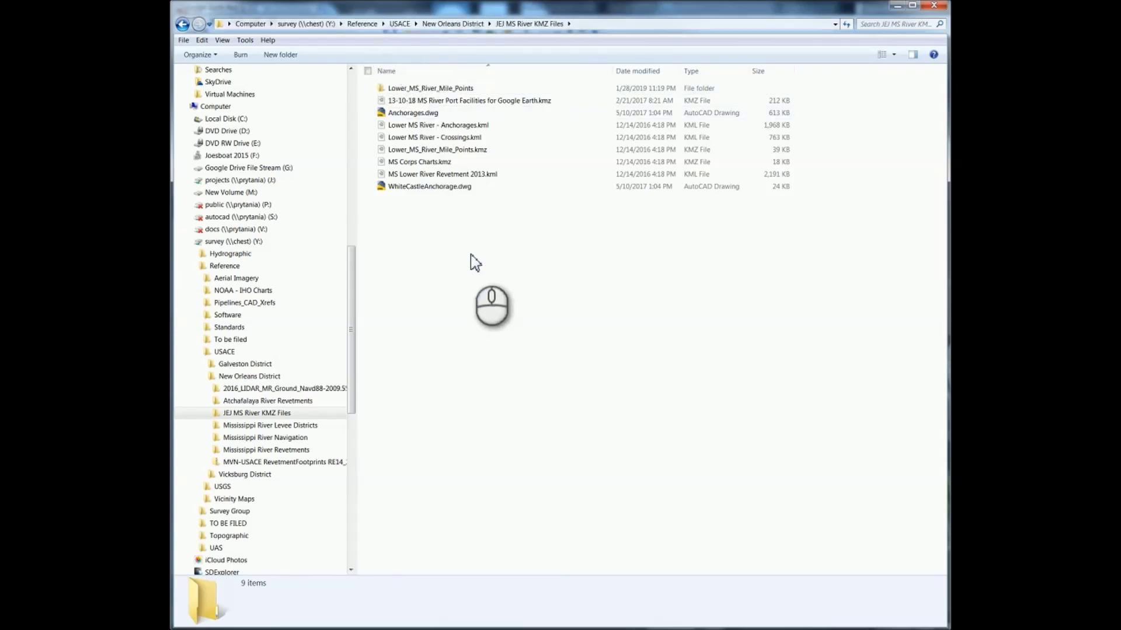
{"action": "left_click", "coordinate": [415, 151]}
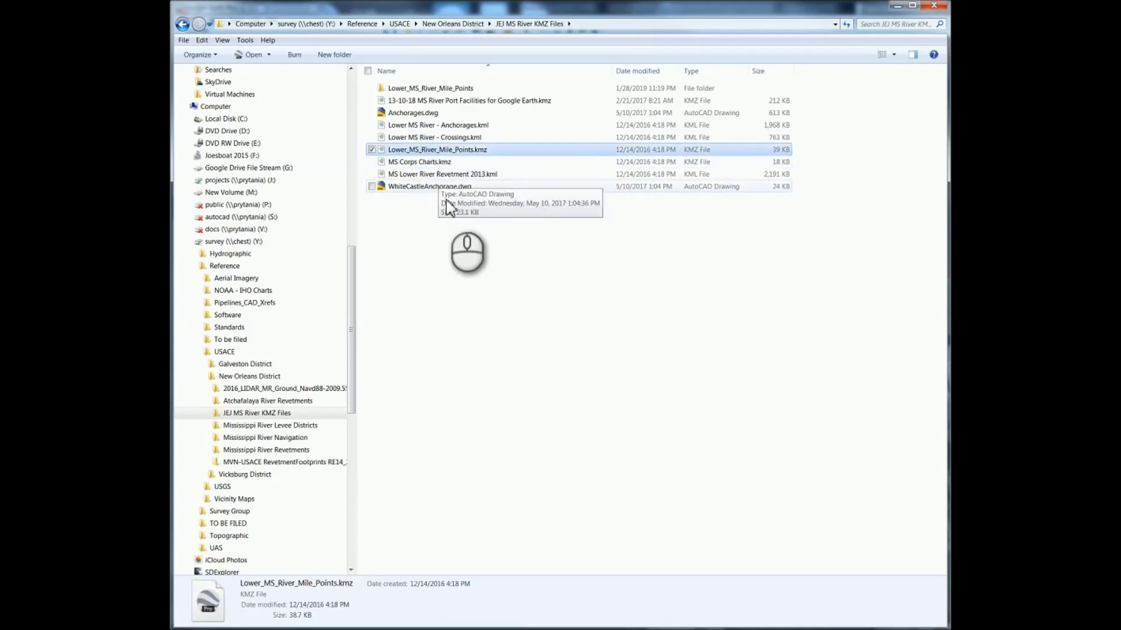
{"action": "left_click", "coordinate": [414, 162]}
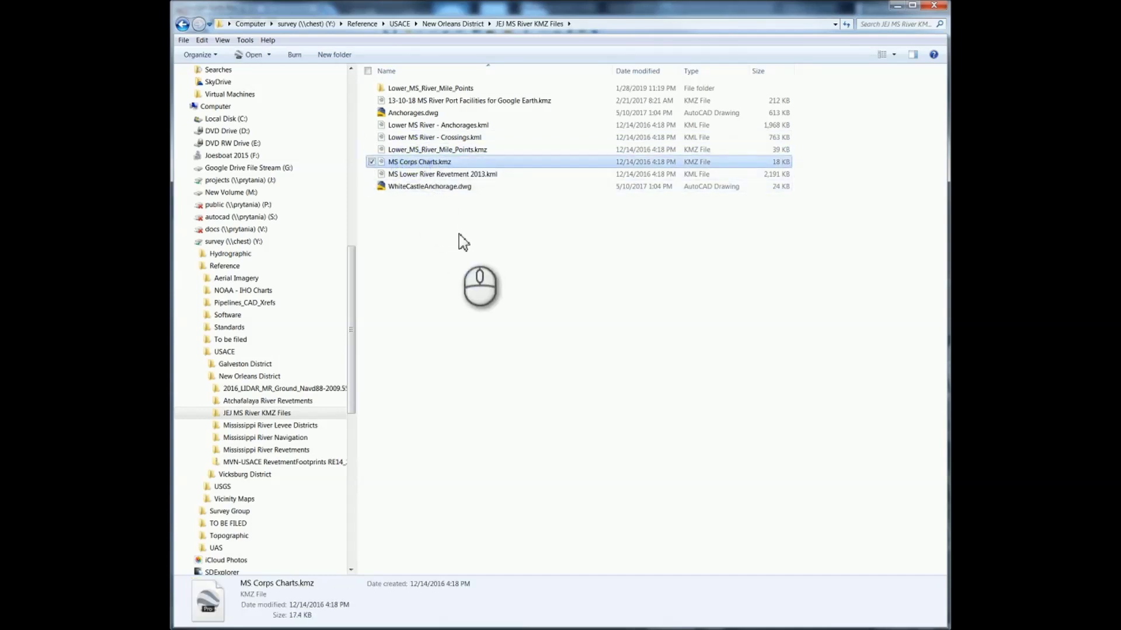
{"action": "left_click", "coordinate": [412, 175]}
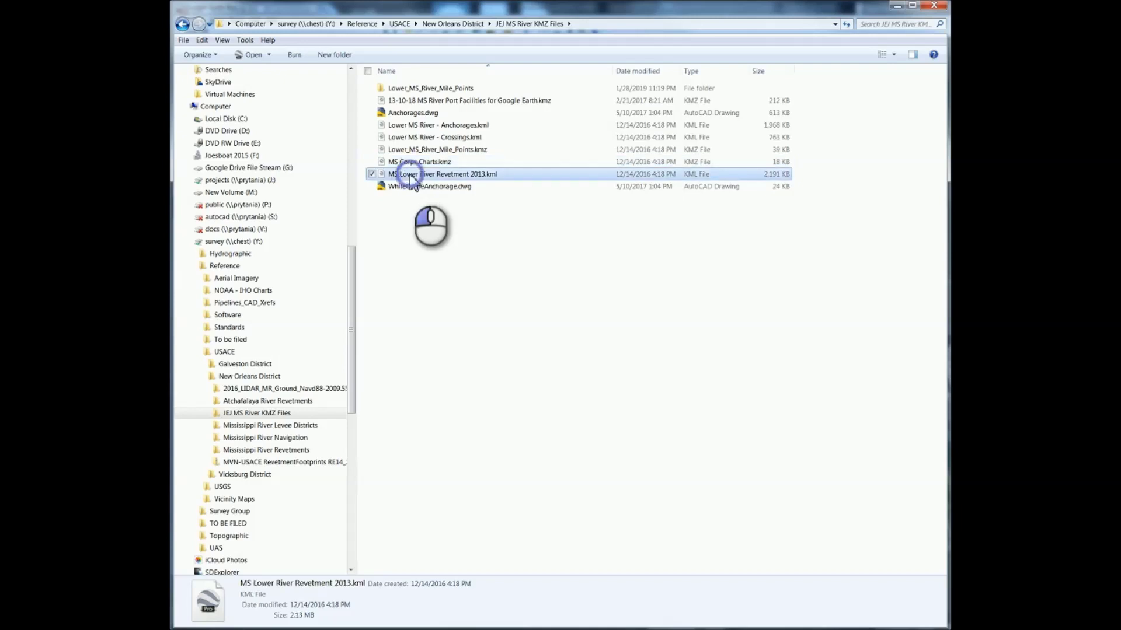
{"action": "left_click", "coordinate": [408, 150]}
{"action": "left_click", "coordinate": [591, 332]}
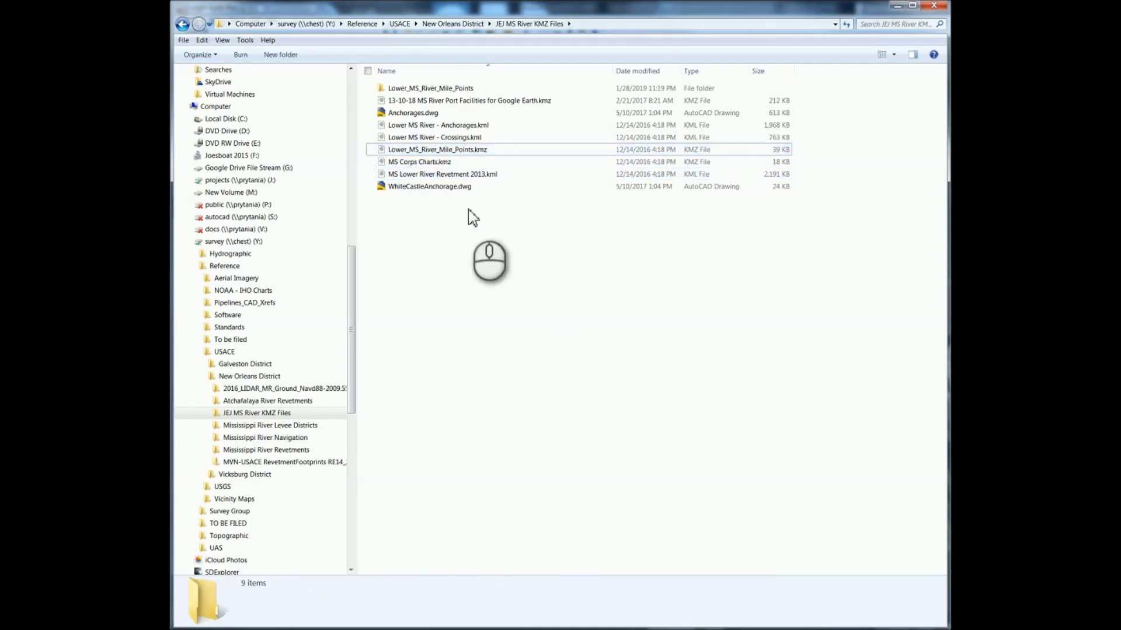
Review the Lower MS River Anchorages and Crossings files alongside the MS Corps Charts and Lower_MS_River_Mile_Points files.
{"action": "left_click", "coordinate": [404, 128]}
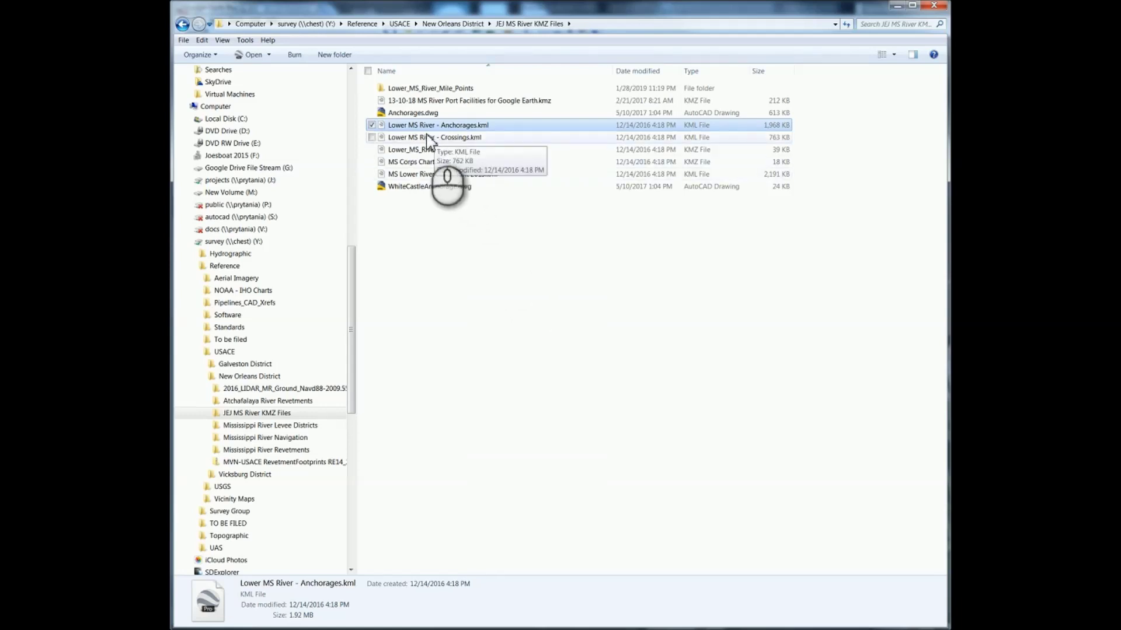
{"action": "left_click", "coordinate": [426, 138]}
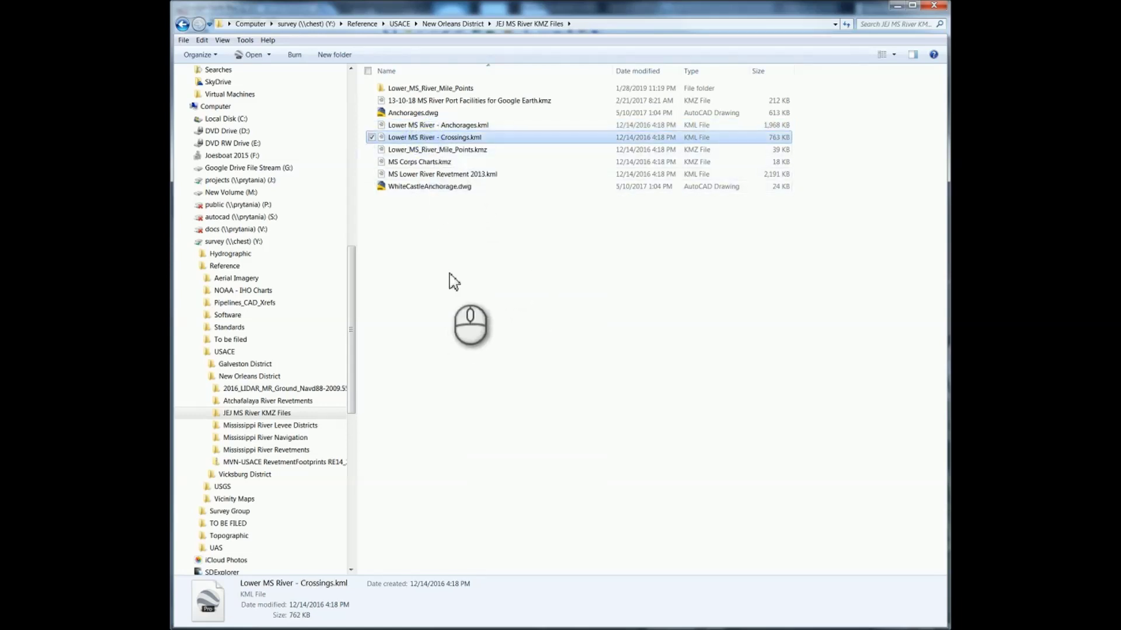
{"action": "left_click", "coordinate": [405, 162]}
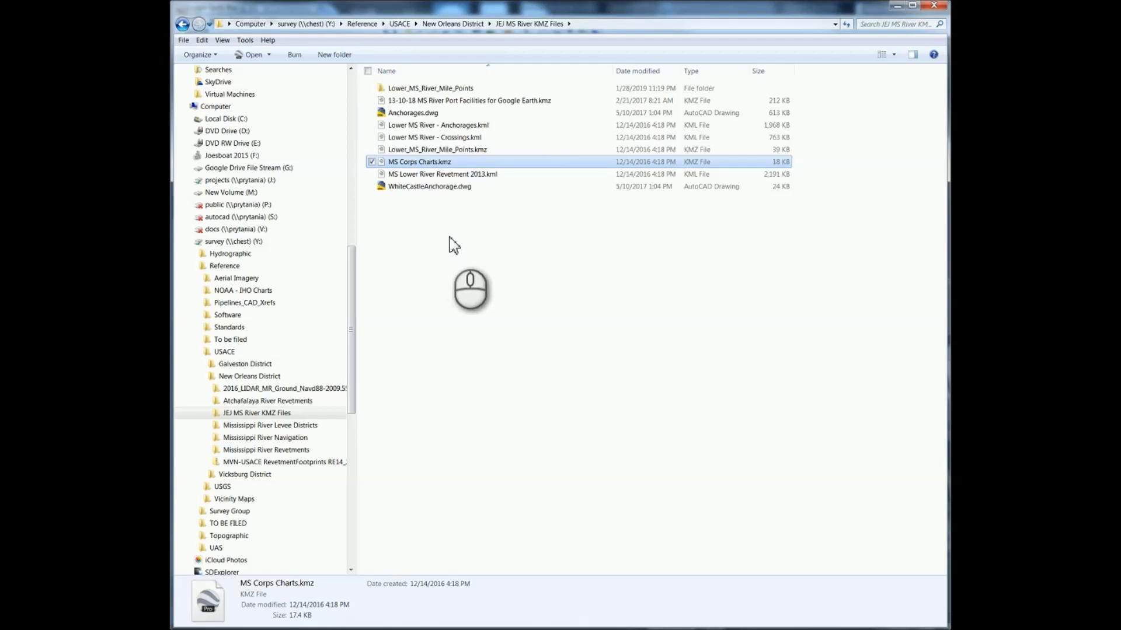
{"action": "left_click", "coordinate": [392, 153]}
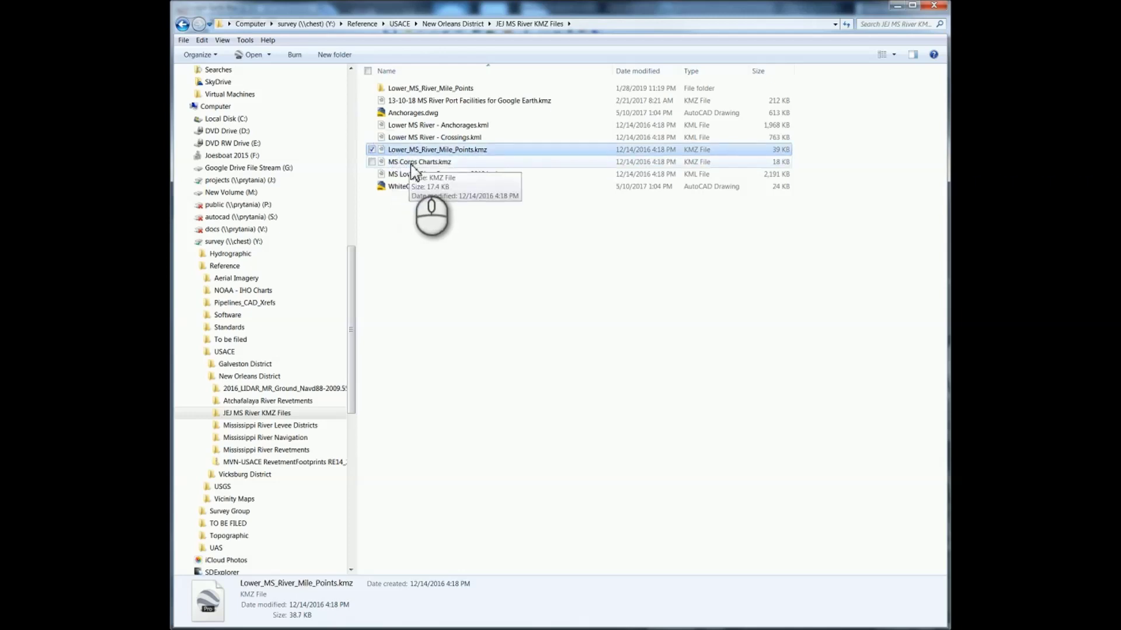
{"action": "left_click", "coordinate": [410, 164]}
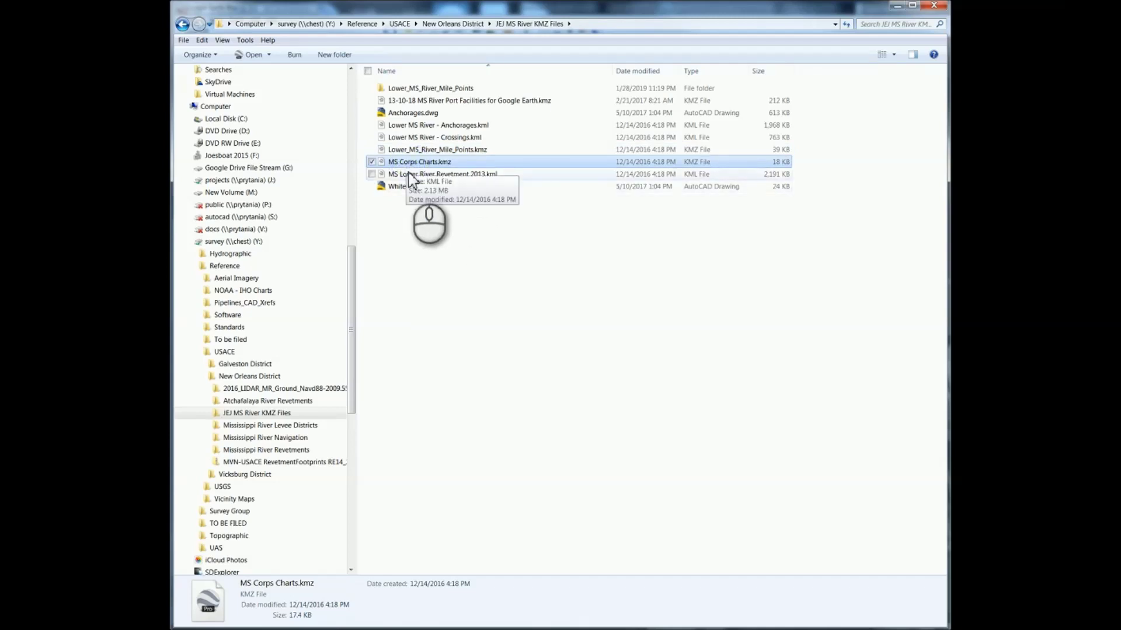
Identify the MS Lower River Revetment 2013 file, and in Google Earth examine the Corps chart boundary around Caernarvon and Poydras.
{"action": "left_click", "coordinate": [410, 175]}
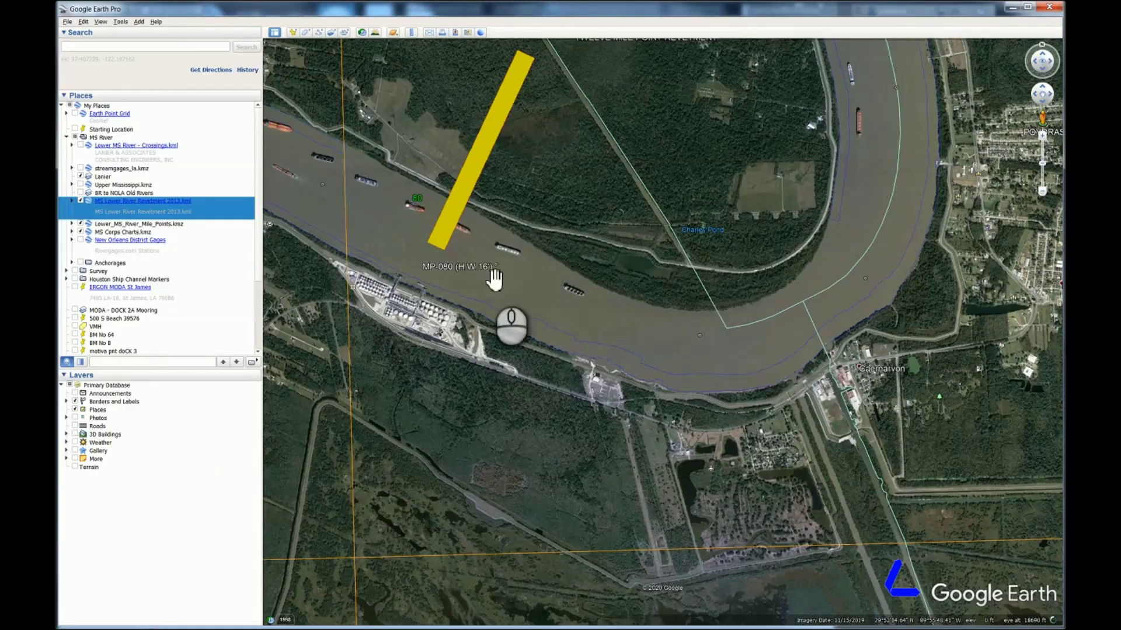
{"action": "scroll", "coordinate": [548, 282], "scroll_direction": "down", "scroll_amount": 3}
{"action": "scroll", "coordinate": [601, 280], "scroll_direction": "down", "scroll_amount": 3}
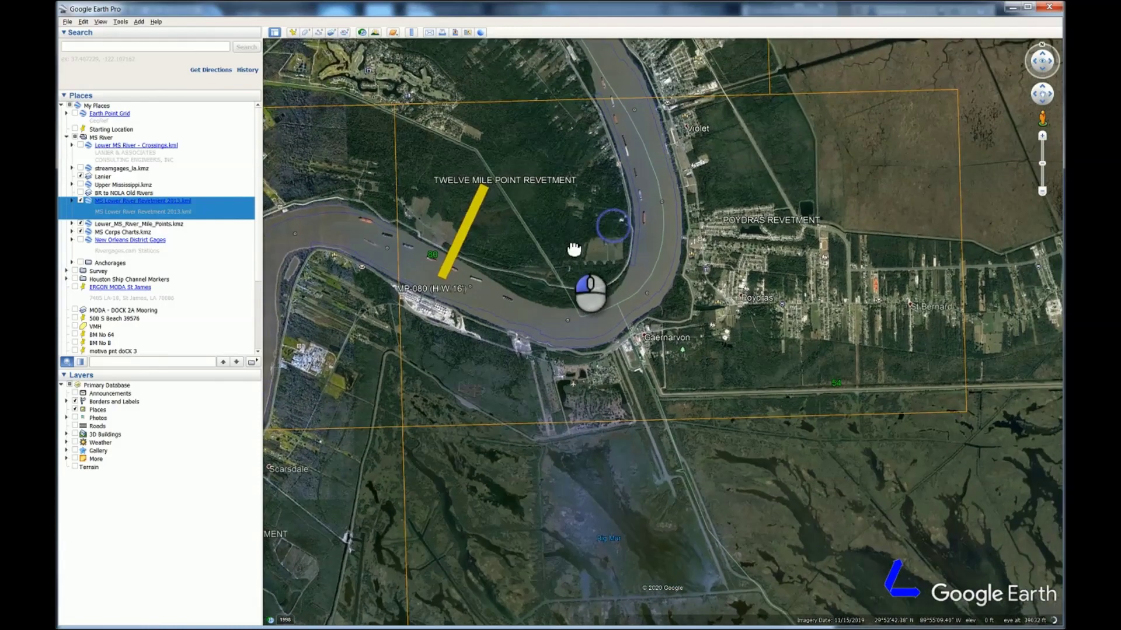
{"action": "scroll", "coordinate": [663, 282], "scroll_direction": "up", "scroll_amount": 2}
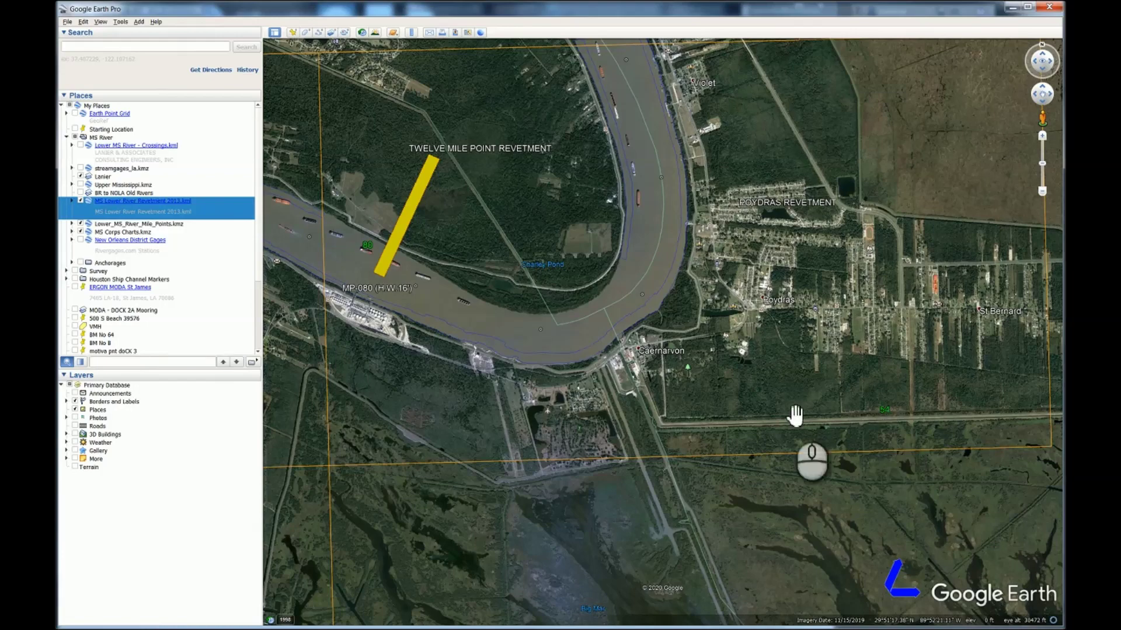
Switch to AutoCAD and start attaching a DWG external reference from the Mississippi River Navigation 2013 Hydrographic Survey Book folder.
{"action": "left_click", "coordinate": [482, 629]}
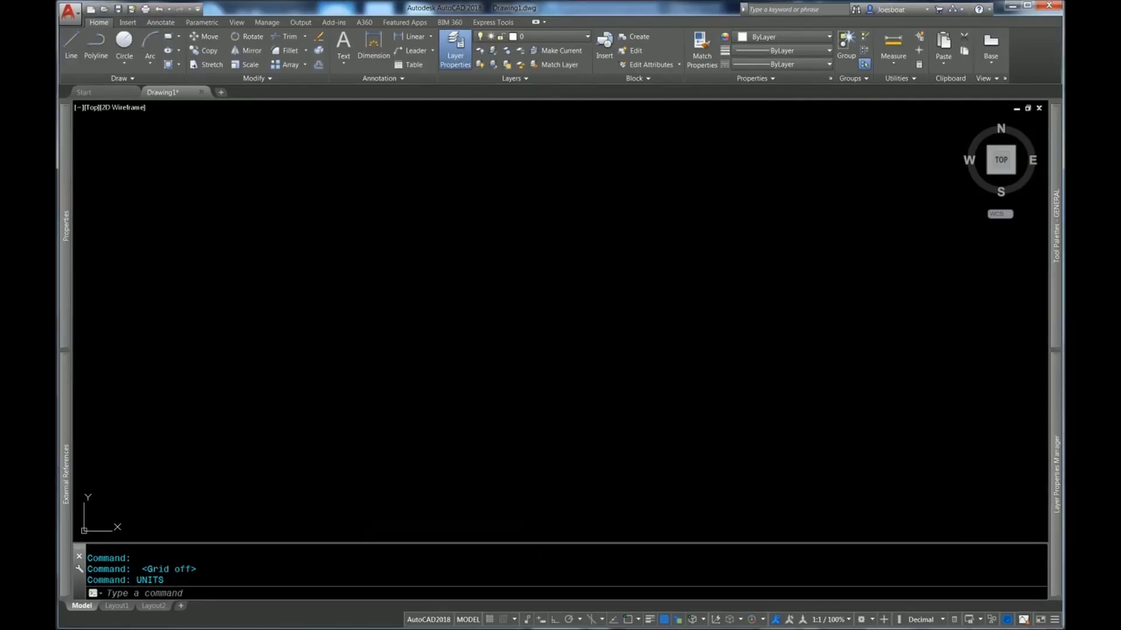
{"action": "mouse_move", "coordinate": [60, 432]}
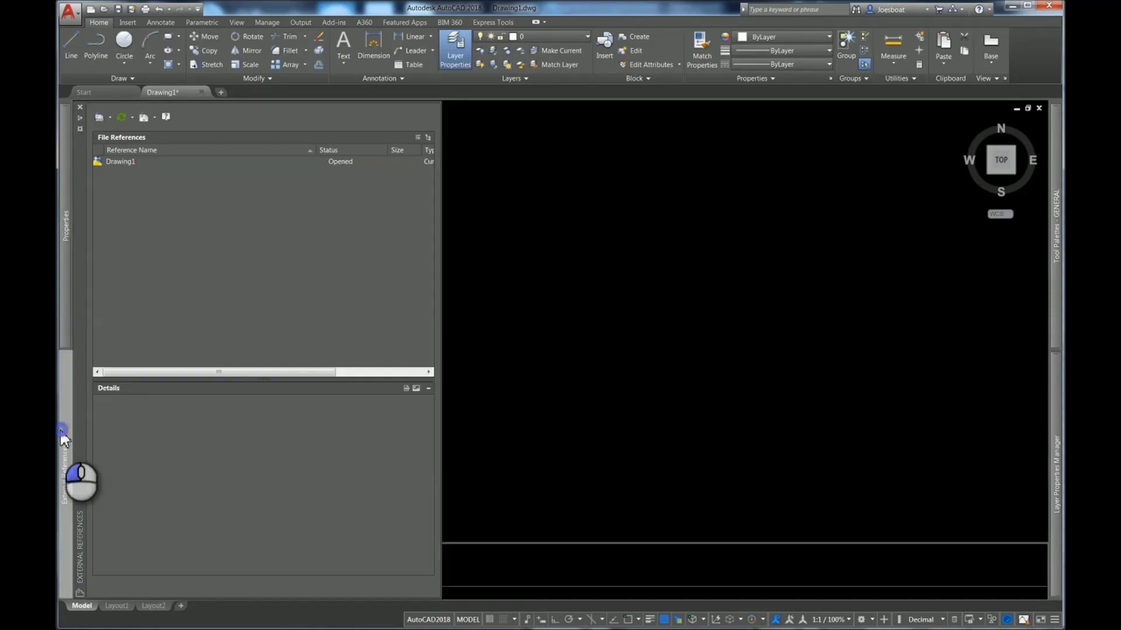
{"action": "left_click", "coordinate": [96, 118]}
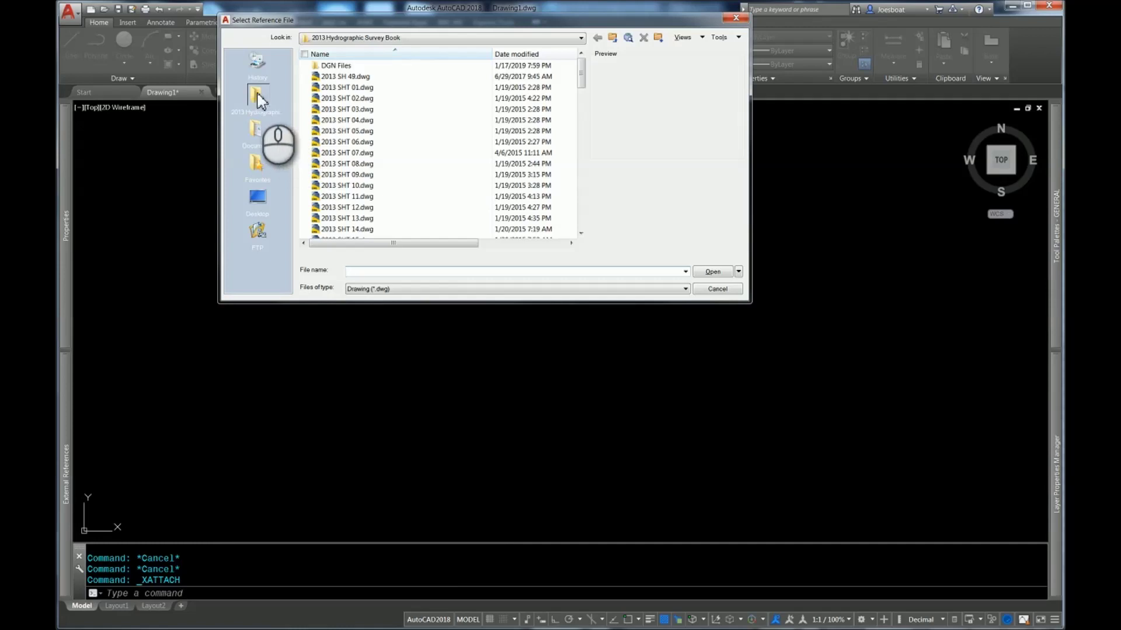
{"action": "left_click", "coordinate": [257, 125]}
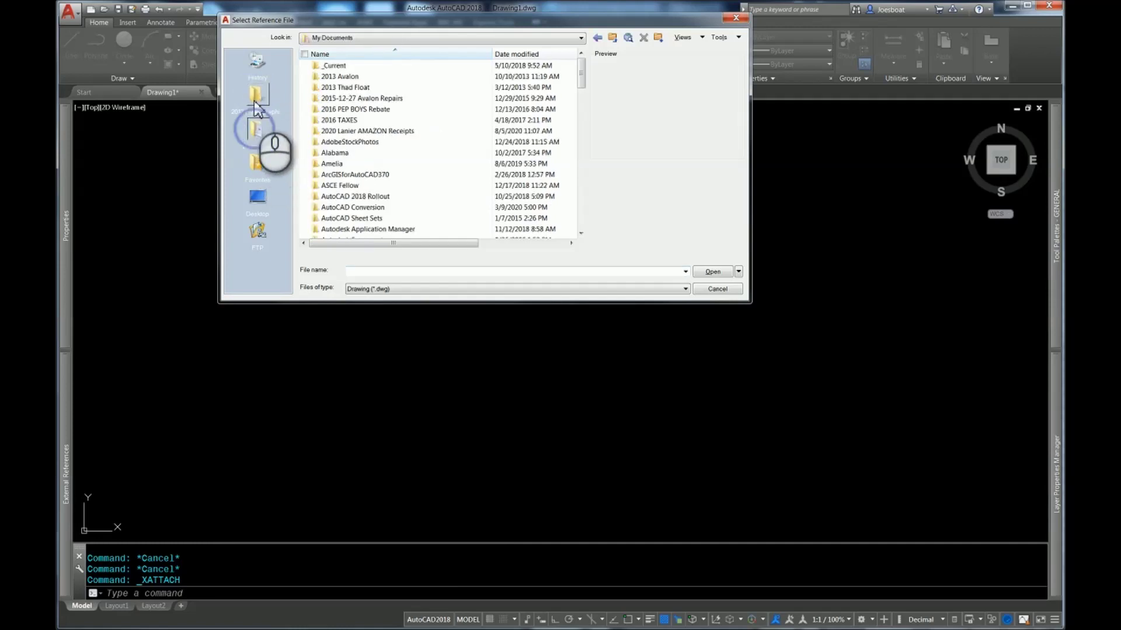
{"action": "left_click", "coordinate": [254, 93]}
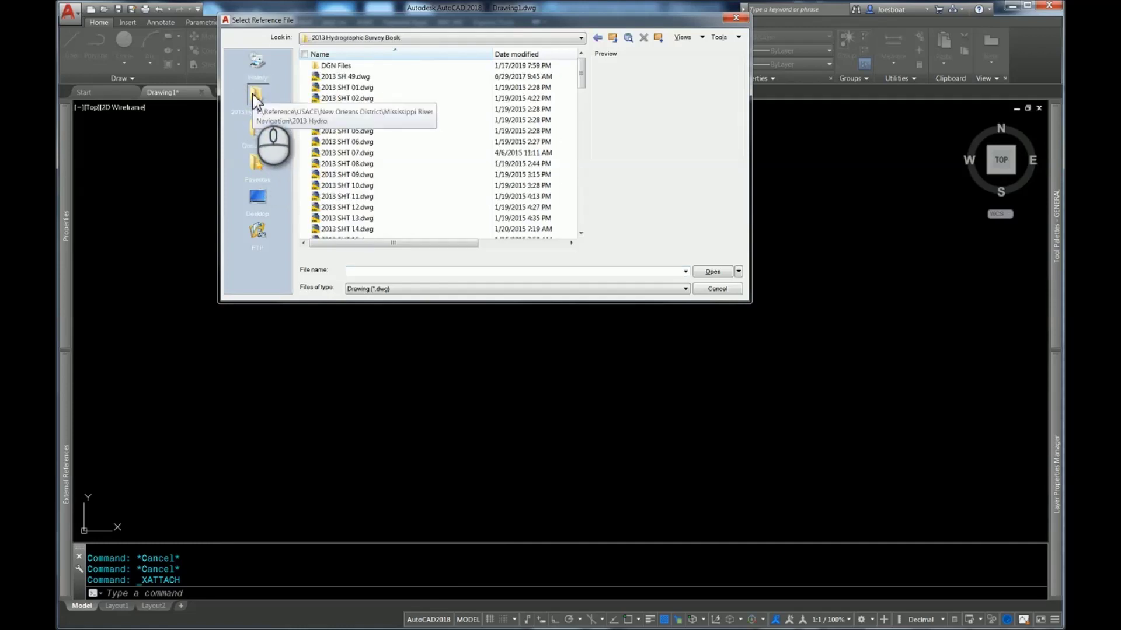
{"action": "left_click", "coordinate": [435, 38]}
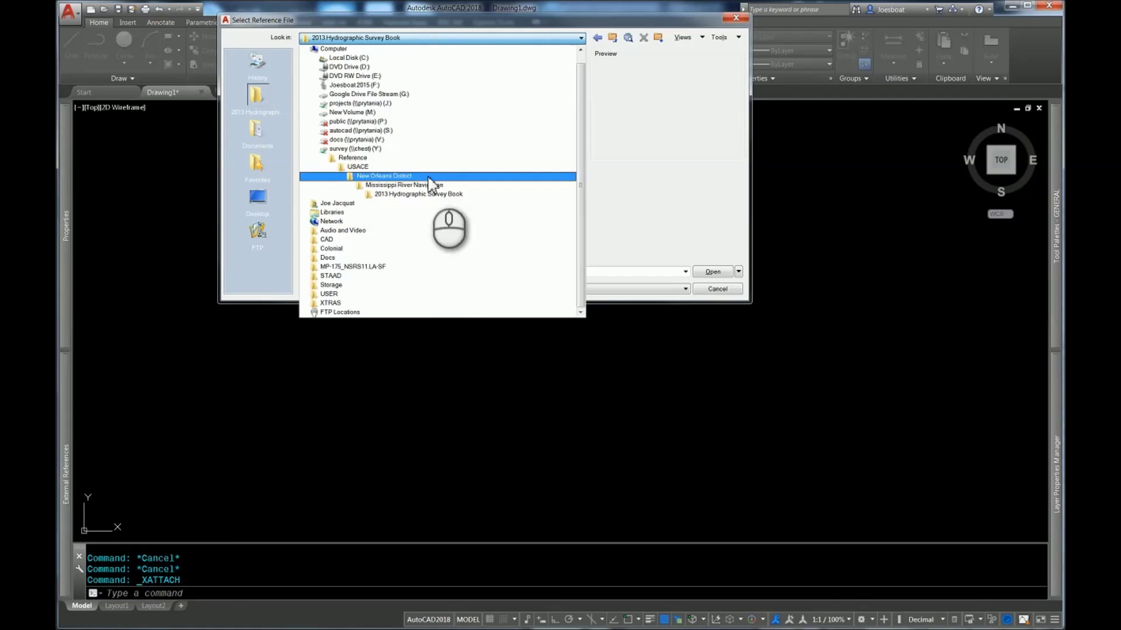
{"action": "left_click", "coordinate": [486, 195]}
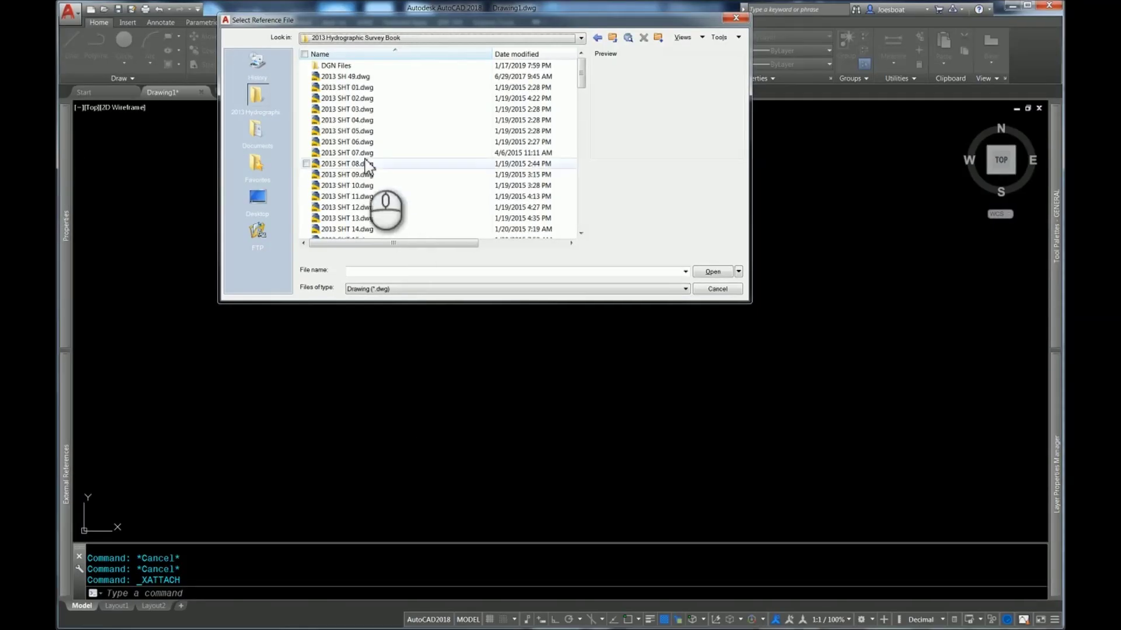
Attach 2013 SHT 54.dwg as an overlay with a relative path, scale 1.00 and insertion point 0,0,0, checking its block unit.
{"action": "left_click", "coordinate": [367, 163]}
{"action": "scroll", "coordinate": [379, 168], "scroll_direction": "down", "scroll_amount": 5}
{"action": "scroll", "coordinate": [378, 168], "scroll_direction": "down", "scroll_amount": 9}
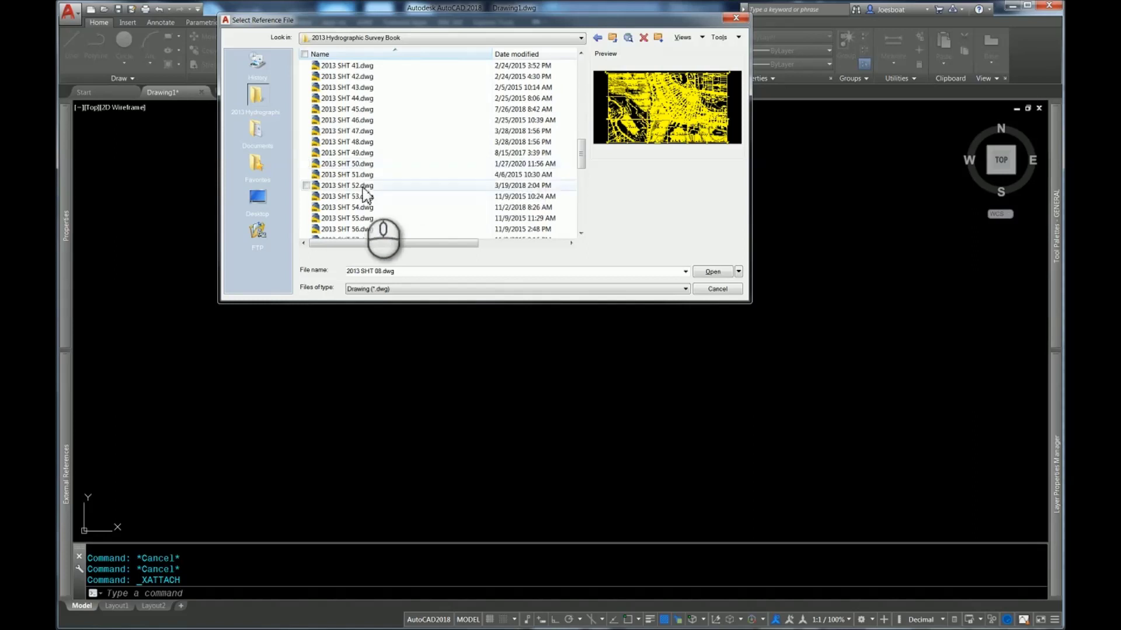
{"action": "left_click", "coordinate": [351, 207]}
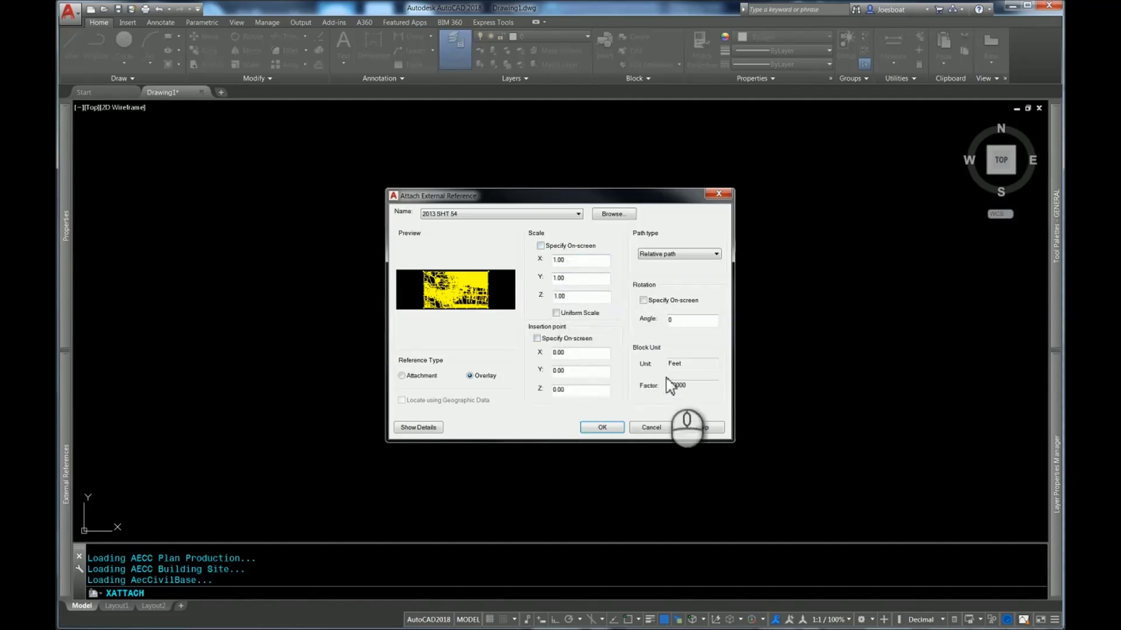
{"action": "double_click", "coordinate": [680, 364]}
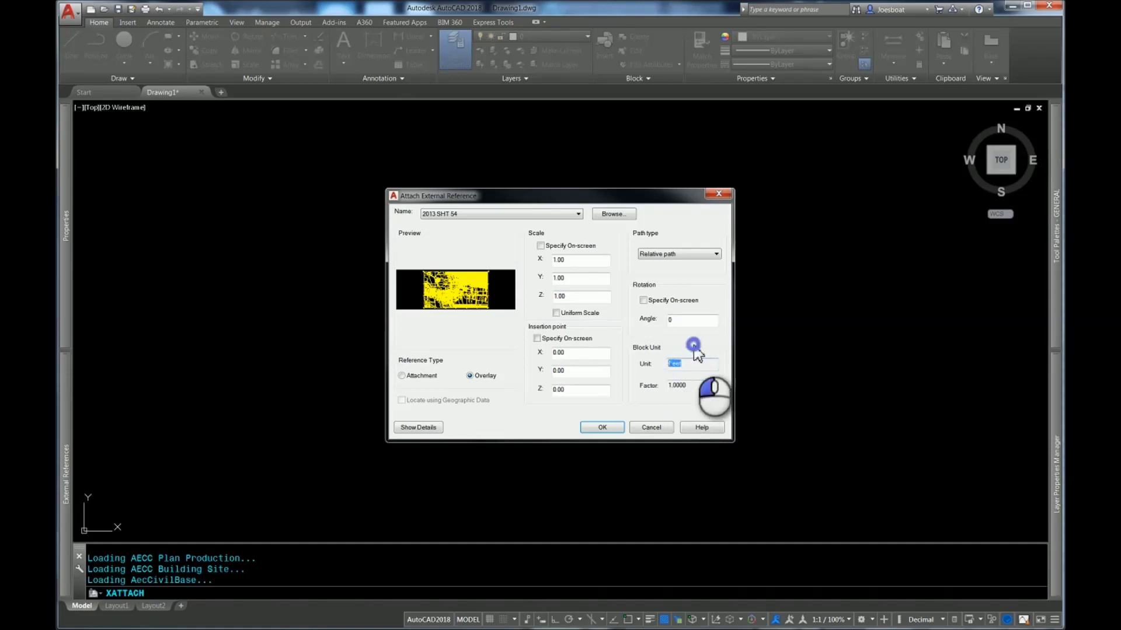
{"action": "left_click", "coordinate": [601, 428]}
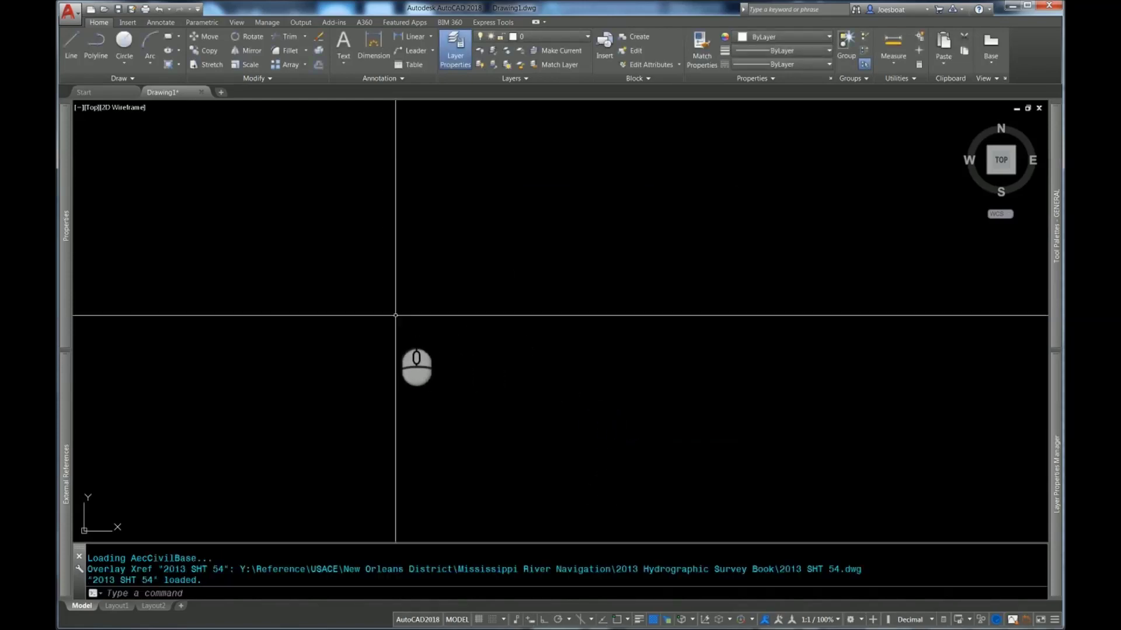
Zoom to the extents of the attached sheet and examine the latitude 29°52' and longitude 89°52' labels along its east and south edges.
{"action": "type", "text": "z"}
{"action": "key", "text": "Return"}
{"action": "type", "text": "e"}
{"action": "key", "text": "Return"}
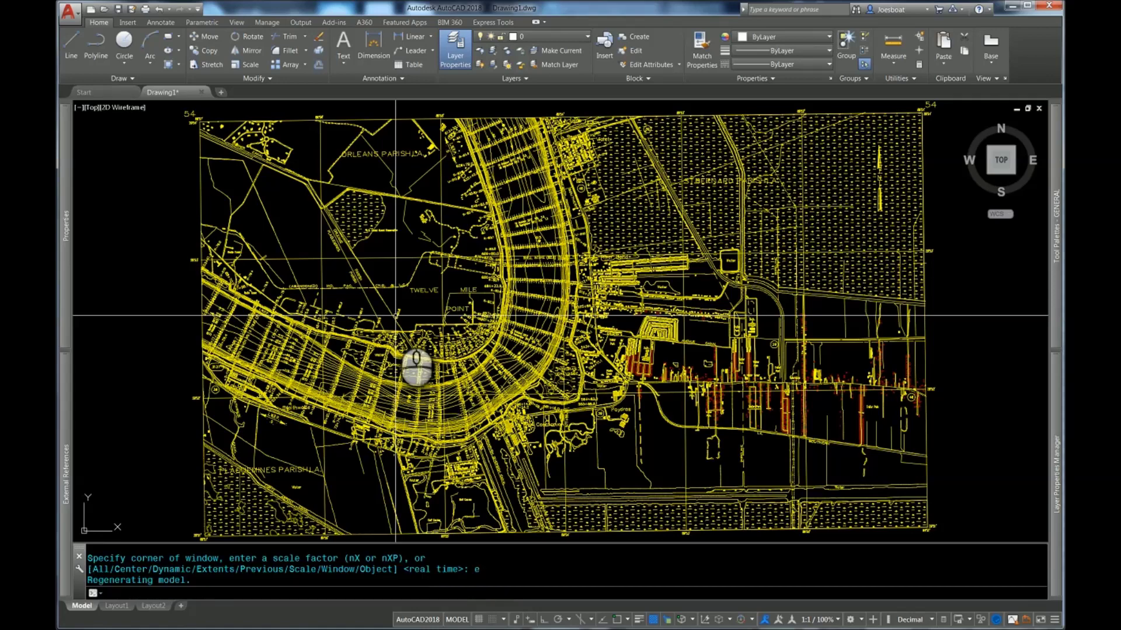
{"action": "middle_click_drag", "start_coordinate": [806, 408], "coordinate": [792, 342]}
{"action": "scroll", "coordinate": [865, 337], "scroll_direction": "up", "scroll_amount": 6}
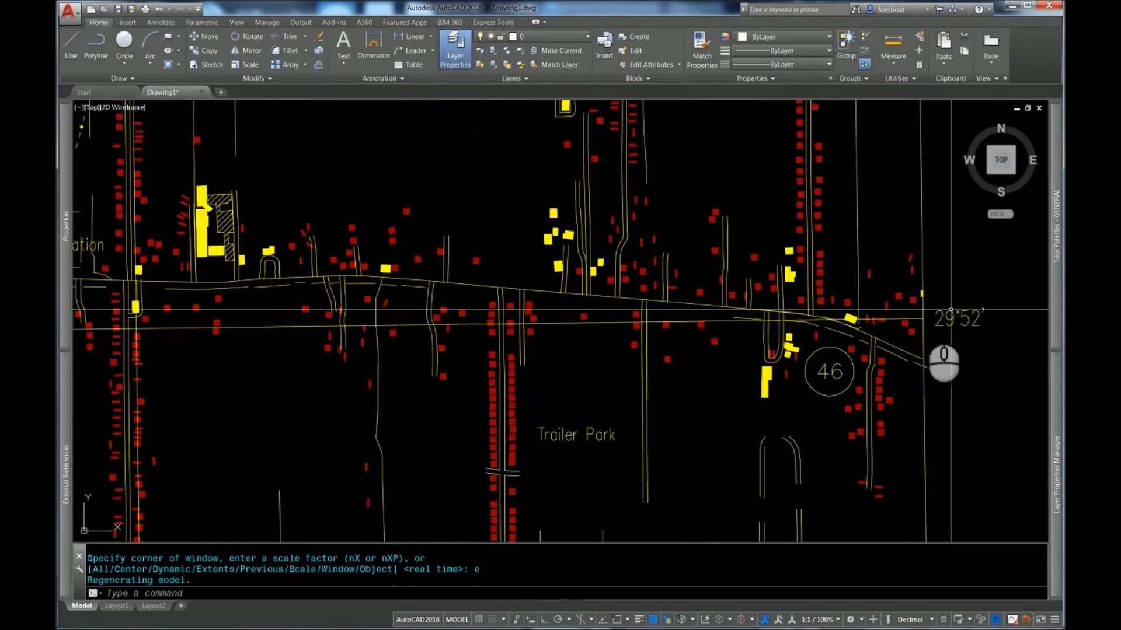
{"action": "middle_click_drag", "start_coordinate": [931, 327], "coordinate": [876, 299]}
{"action": "scroll", "coordinate": [928, 286], "scroll_direction": "down", "scroll_amount": 6}
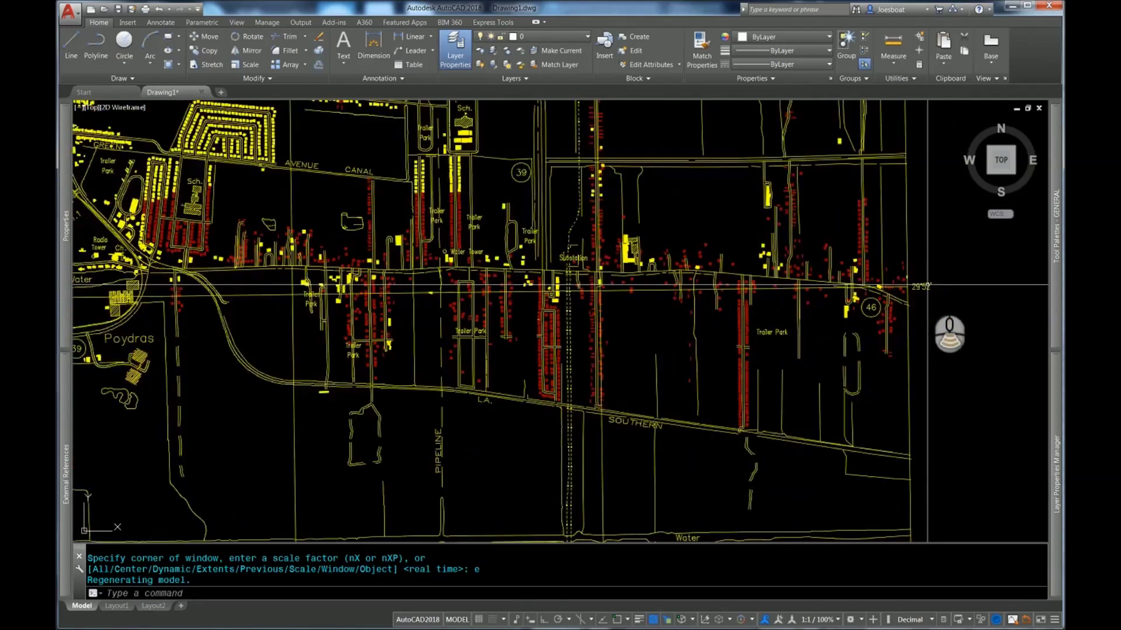
{"action": "scroll", "coordinate": [758, 432], "scroll_direction": "up", "scroll_amount": 8}
{"action": "scroll", "coordinate": [728, 439], "scroll_direction": "down", "scroll_amount": 8}
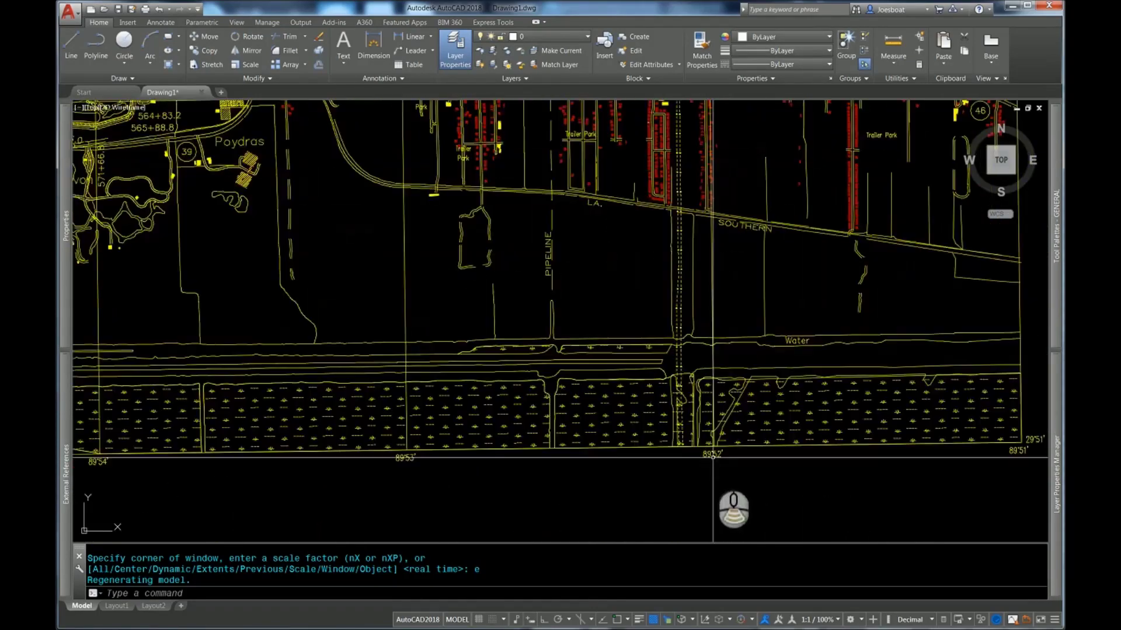
{"action": "scroll", "coordinate": [894, 246], "scroll_direction": "up", "scroll_amount": 5}
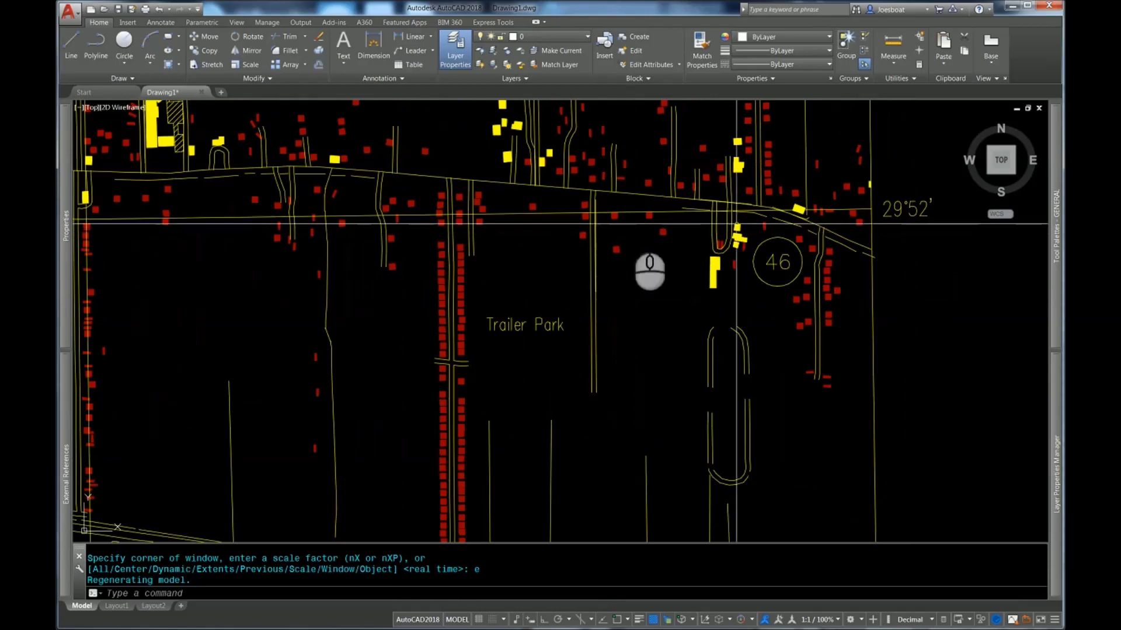
Draw a large circle centred on the intersection of the 29°52' latitude and 89°52' longitude grid lines, using object snap.
{"action": "middle_click_drag", "start_coordinate": [366, 235], "coordinate": [626, 234]}
{"action": "scroll", "coordinate": [674, 231], "scroll_direction": "down", "scroll_amount": 4}
{"action": "scroll", "coordinate": [549, 228], "scroll_direction": "up", "scroll_amount": 7}
{"action": "scroll", "coordinate": [531, 238], "scroll_direction": "up", "scroll_amount": 4}
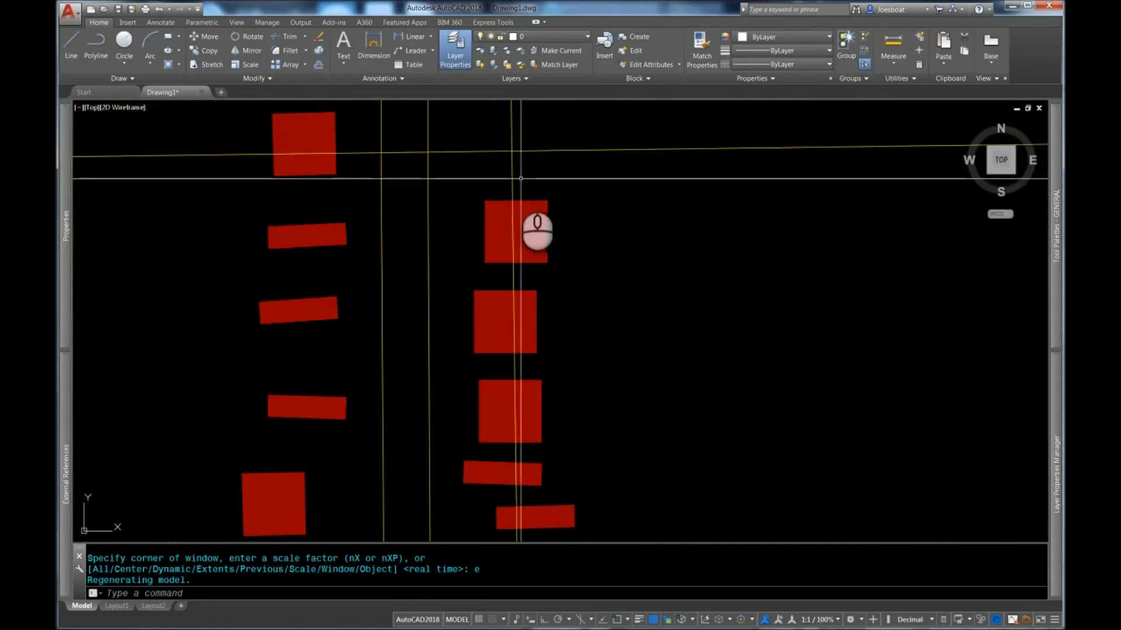
{"action": "type", "text": "c"}
{"action": "key", "text": "Return"}
{"action": "key", "text": "F3"}
{"action": "left_click", "coordinate": [512, 149]}
{"action": "scroll", "coordinate": [513, 181], "scroll_direction": "down", "scroll_amount": 7}
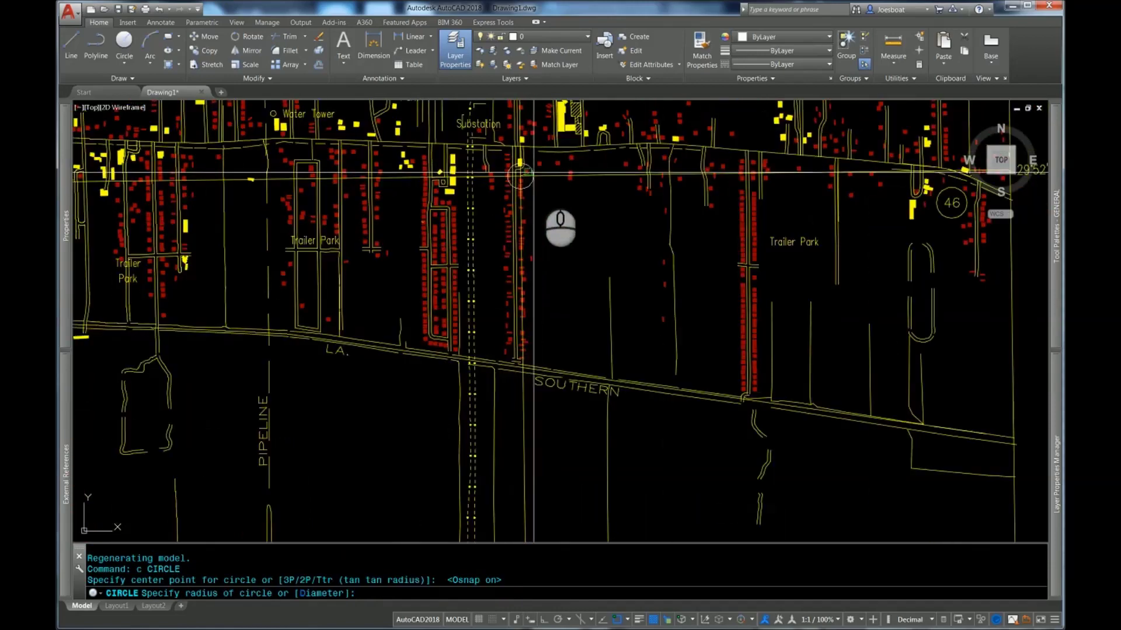
{"action": "left_click", "coordinate": [667, 321]}
{"action": "mouse_move", "coordinate": [611, 351]}
{"action": "middle_mouse_down"}
{"action": "mouse_move", "coordinate": [758, 415]}
{"action": "mouse_move", "coordinate": [823, 411]}
{"action": "middle_mouse_up"}
{"action": "scroll", "coordinate": [852, 377], "scroll_direction": "up", "scroll_amount": 2}
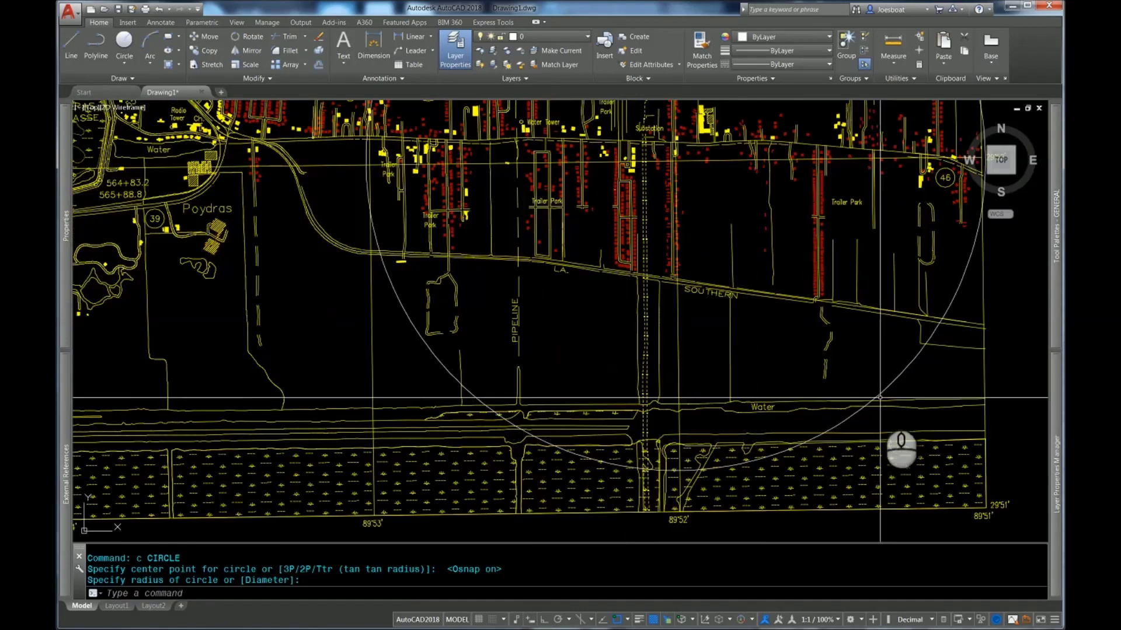
{"action": "scroll", "coordinate": [788, 363], "scroll_direction": "down", "scroll_amount": 2}
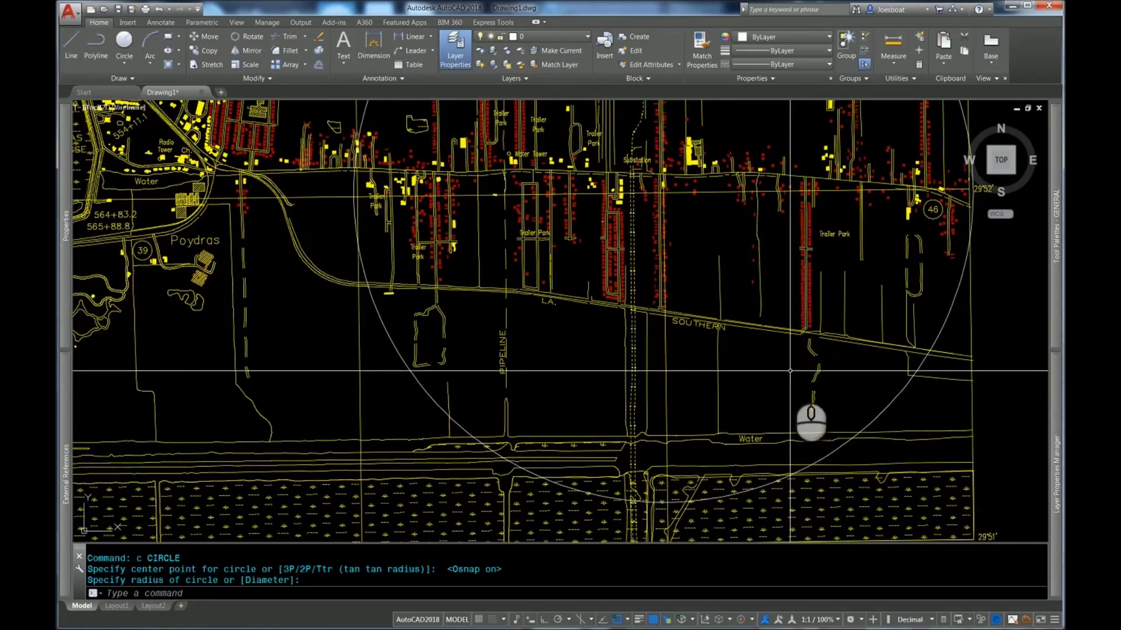
{"action": "middle_click_drag", "start_coordinate": [786, 363], "coordinate": [854, 381]}
{"action": "key", "text": "Escape"}
{"action": "key", "text": "Escape"}
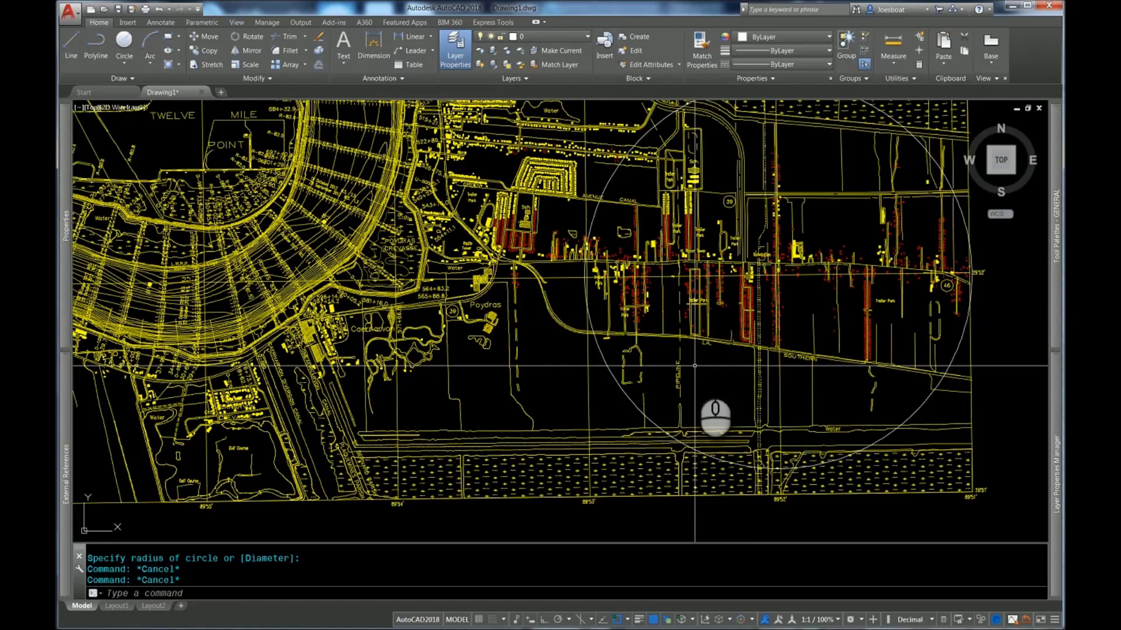
Use the ID command to read the X and Y coordinates of a point southeast of Poydras on the sheet.
{"action": "key", "text": "Return"}
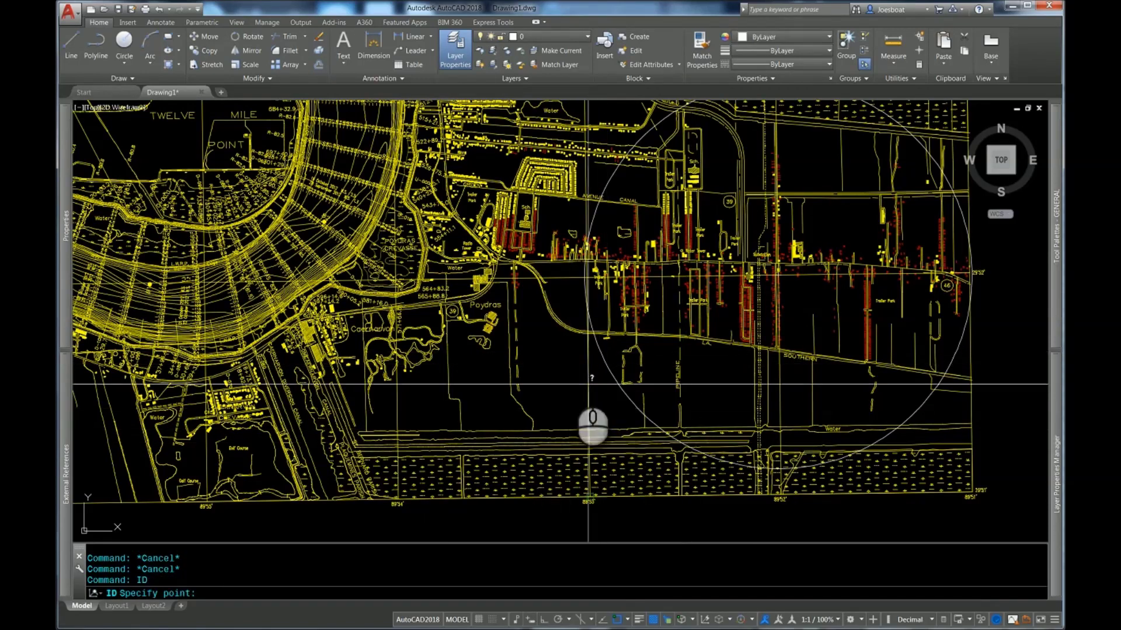
{"action": "left_click", "coordinate": [560, 374]}
{"action": "left_click_drag", "start_coordinate": [198, 584], "coordinate": [385, 586]}
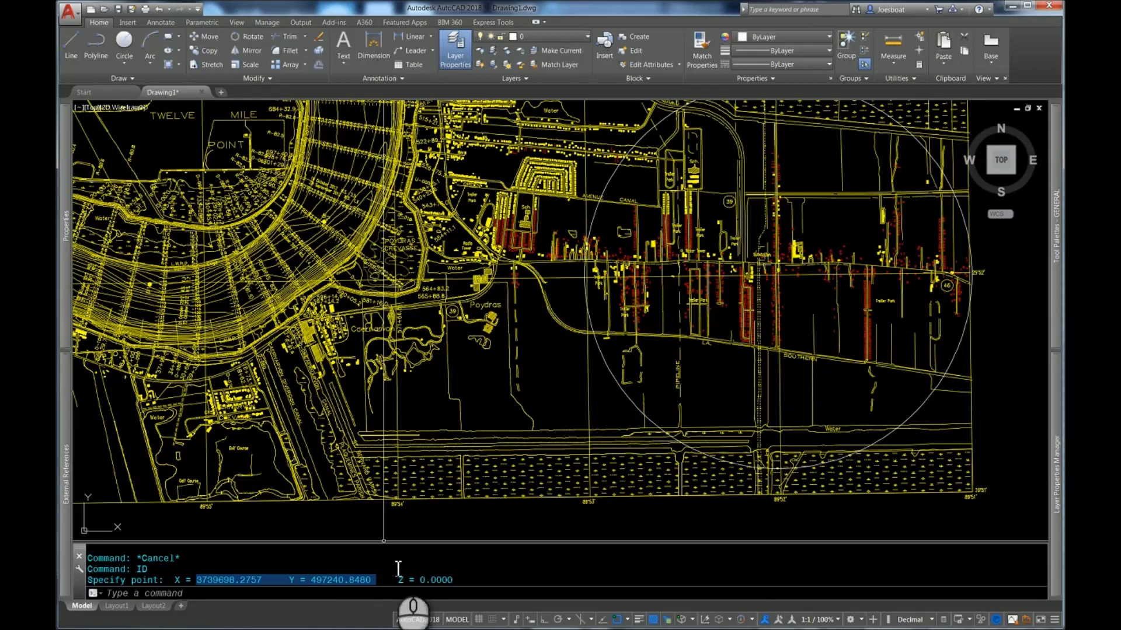
{"action": "left_click", "coordinate": [397, 569]}
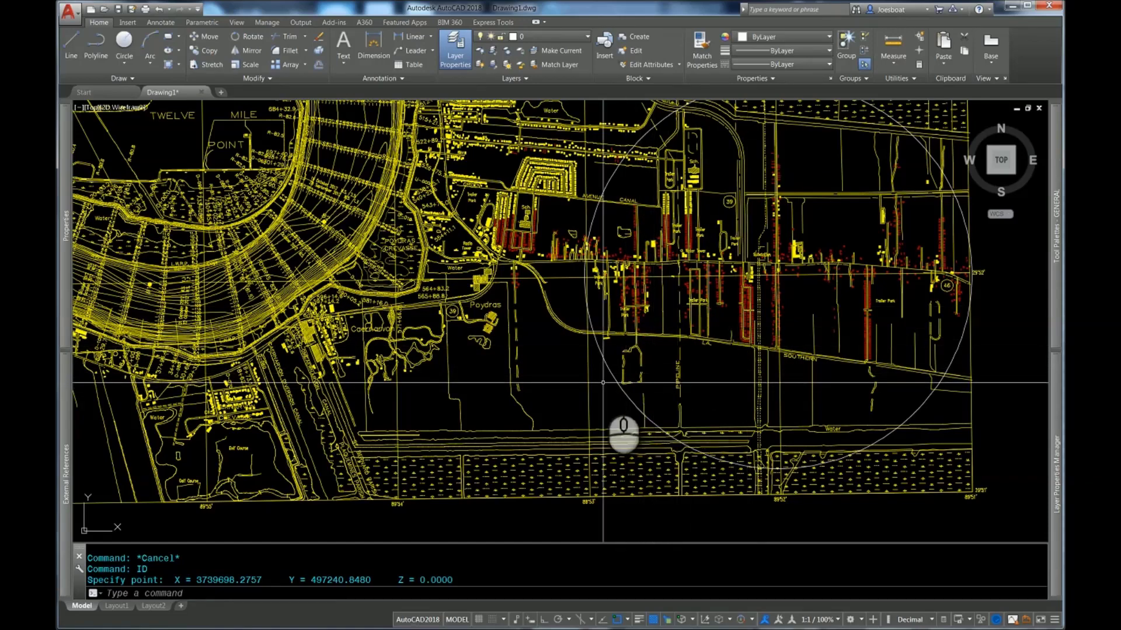
{"action": "scroll", "coordinate": [605, 385], "scroll_direction": "up", "scroll_amount": 2}
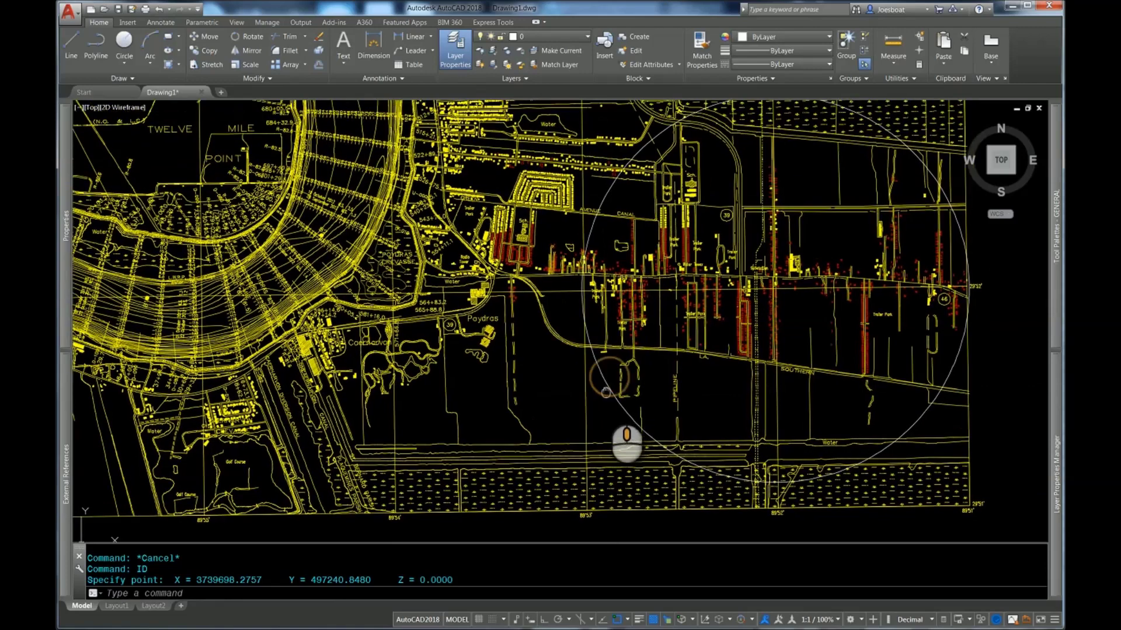
{"action": "middle_click_drag", "start_coordinate": [584, 391], "coordinate": [617, 402]}
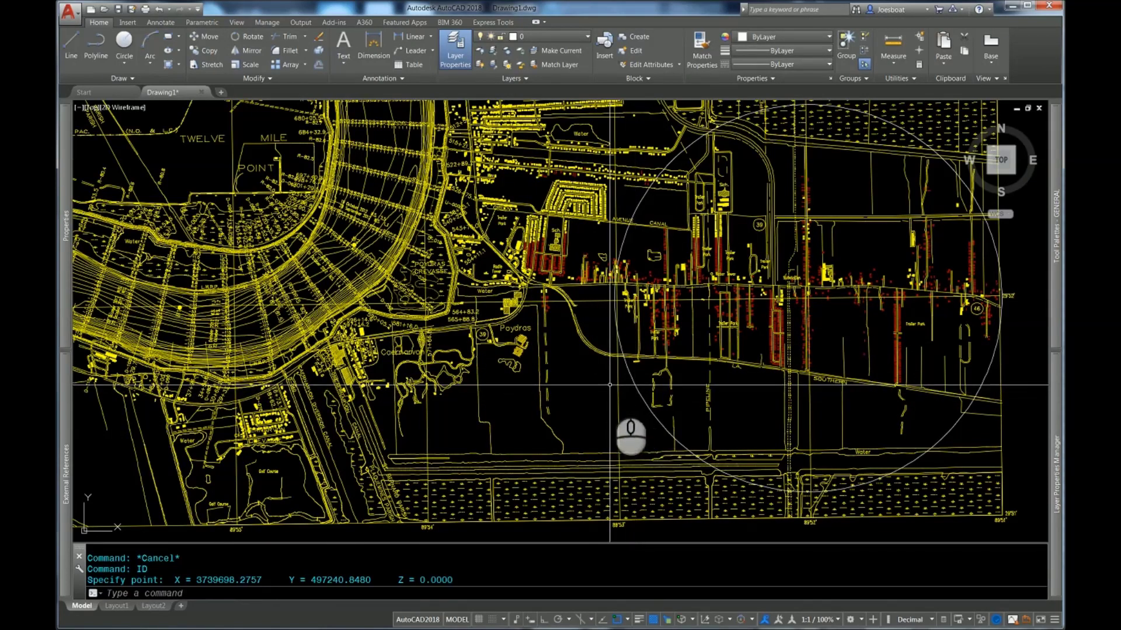
Start setting the geographic location from the map, place the marker at 29d52',-89d52', and proceed to the coordinate system selection.
{"action": "type", "text": "o"}
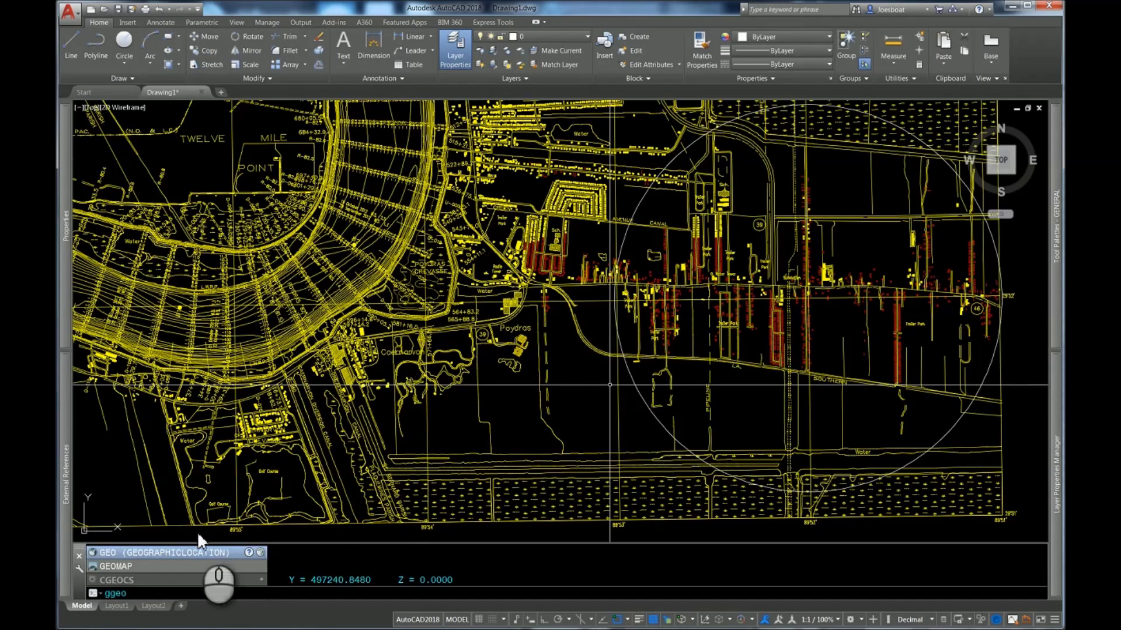
{"action": "left_click", "coordinate": [184, 554]}
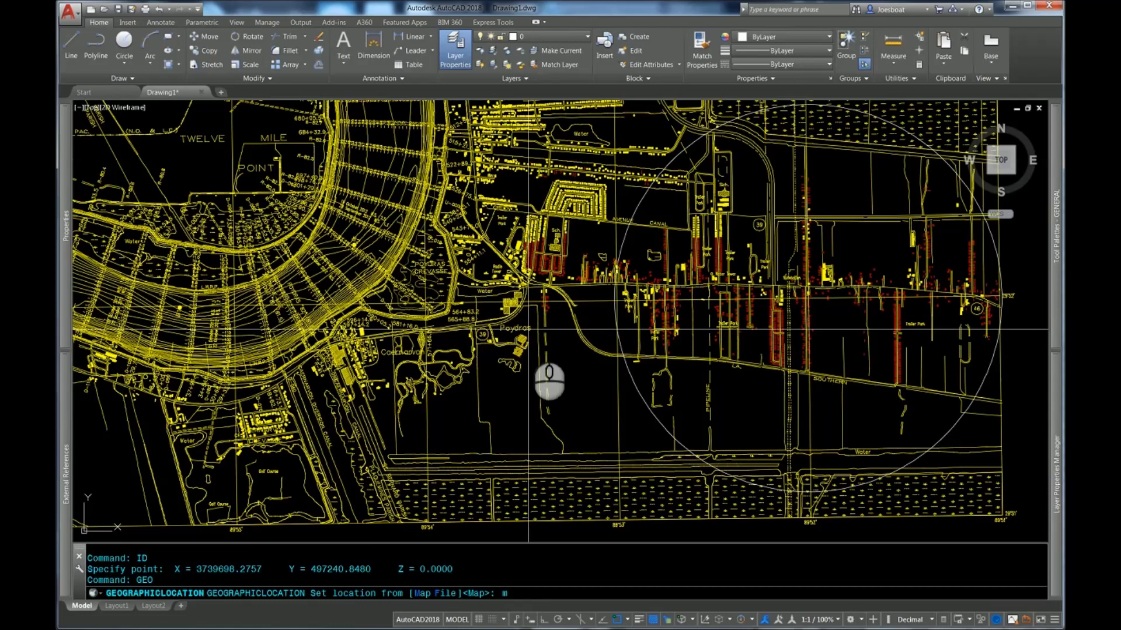
{"action": "key", "text": "Return"}
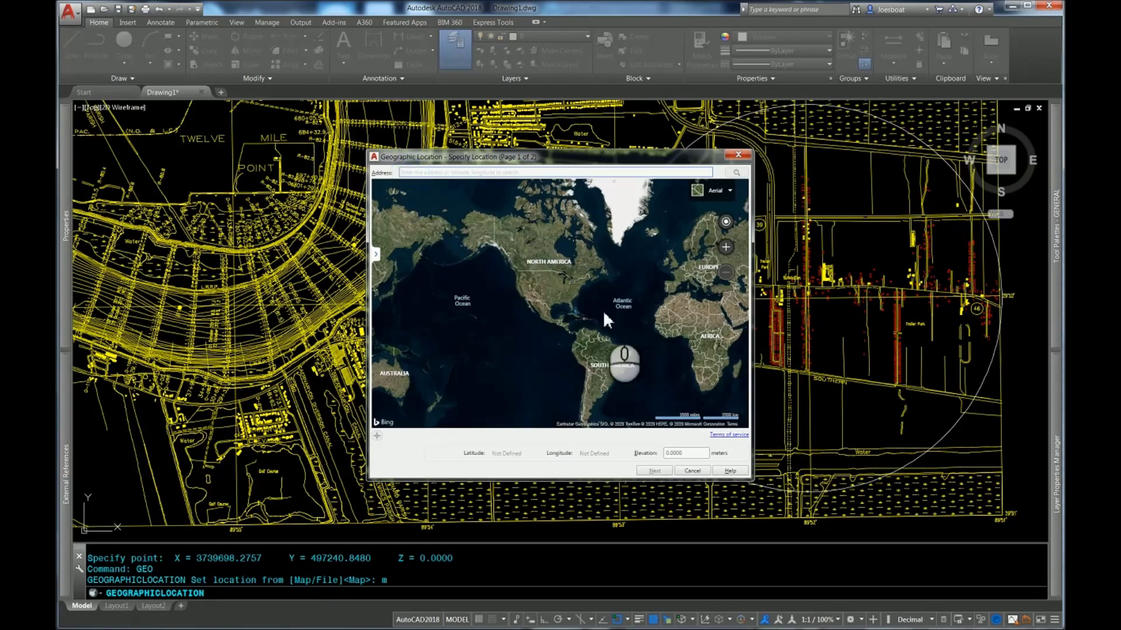
{"action": "type", "text": "29d52',-89d52"}
{"action": "left_click", "coordinate": [737, 173]}
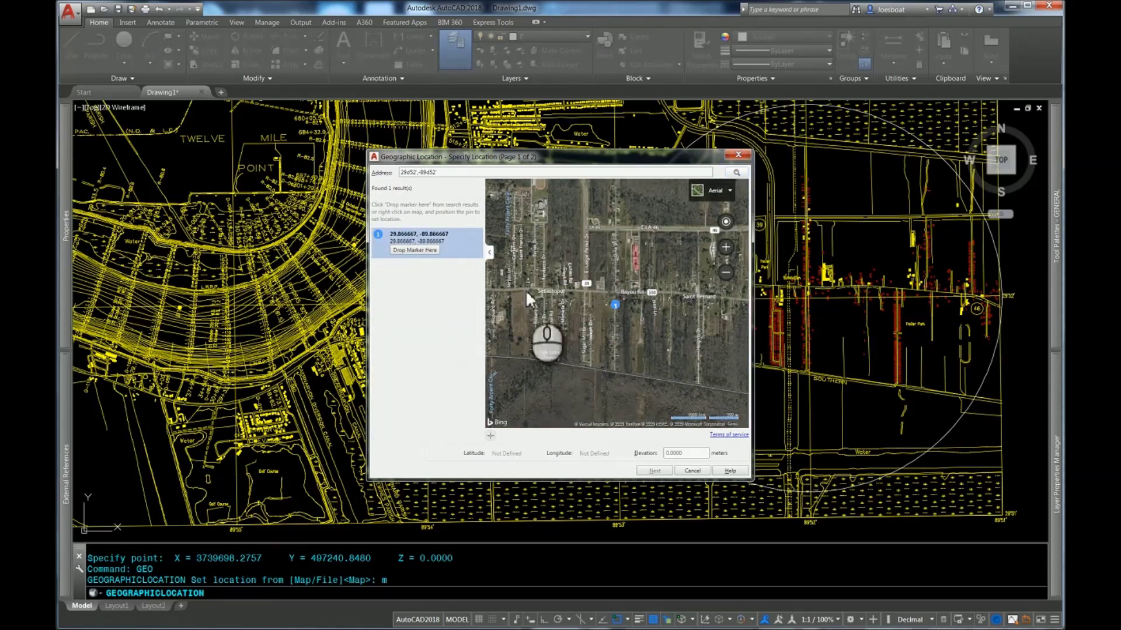
{"action": "left_click", "coordinate": [415, 250]}
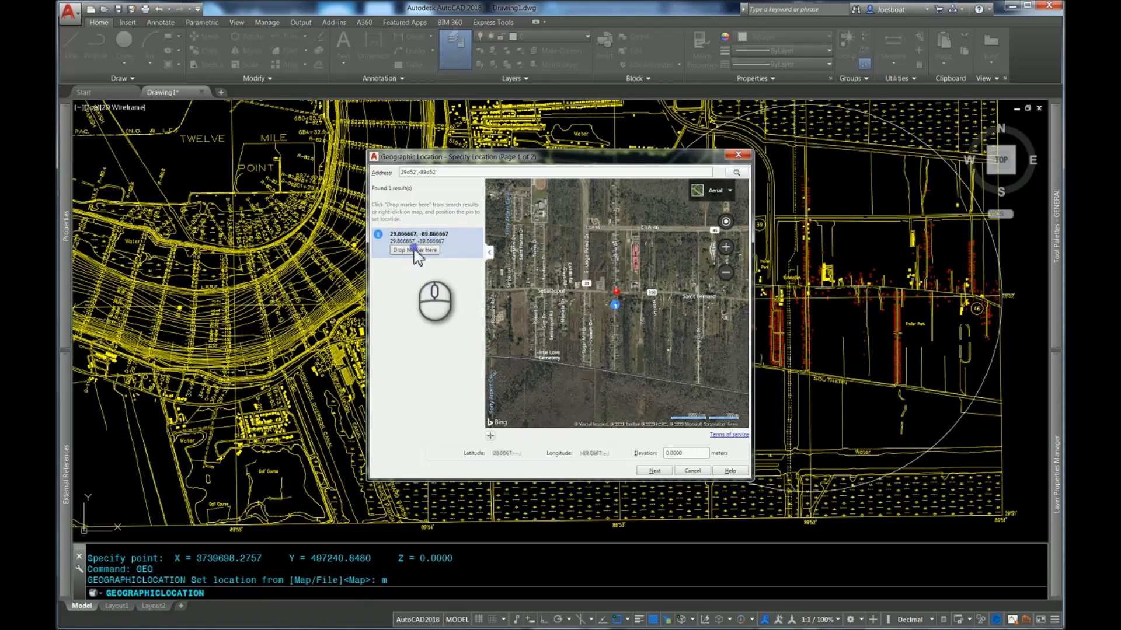
{"action": "left_click", "coordinate": [655, 471]}
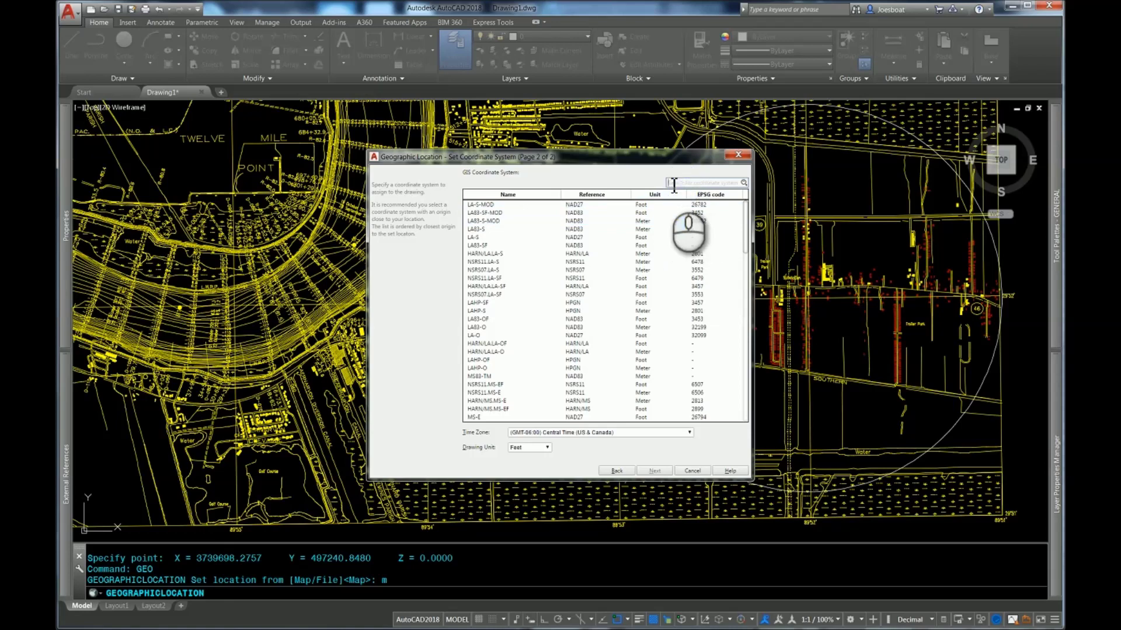
Filter the coordinate systems by nsrs11, assign NSRS11.LA-SF to the drawing, and continue with feet as the drawing unit.
{"action": "type", "text": "srs"}
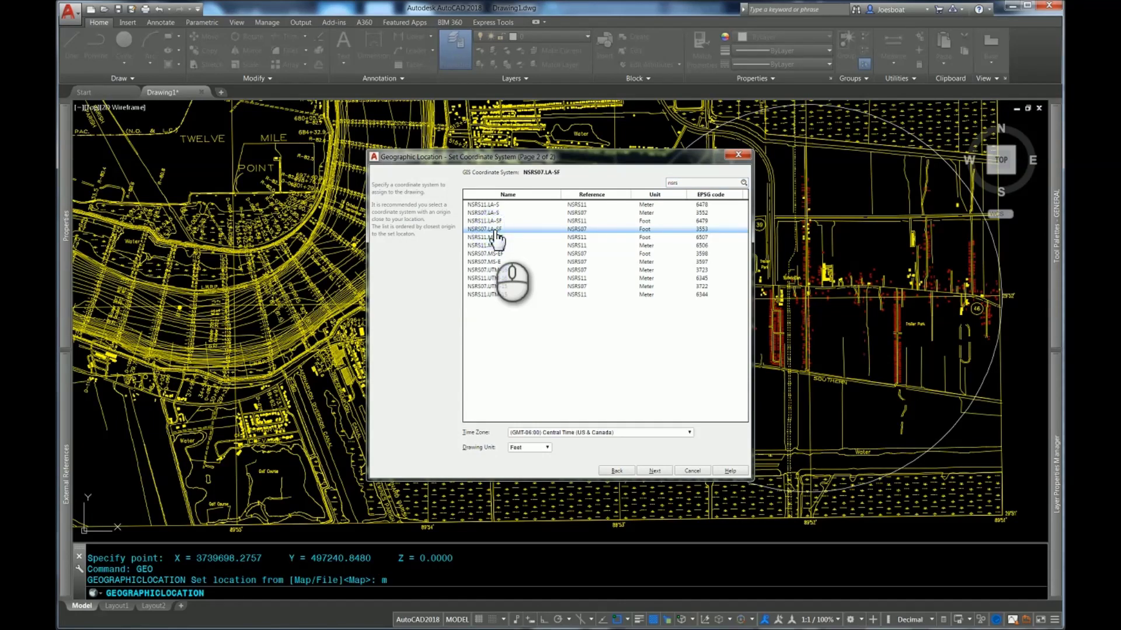
{"action": "left_click", "coordinate": [495, 230]}
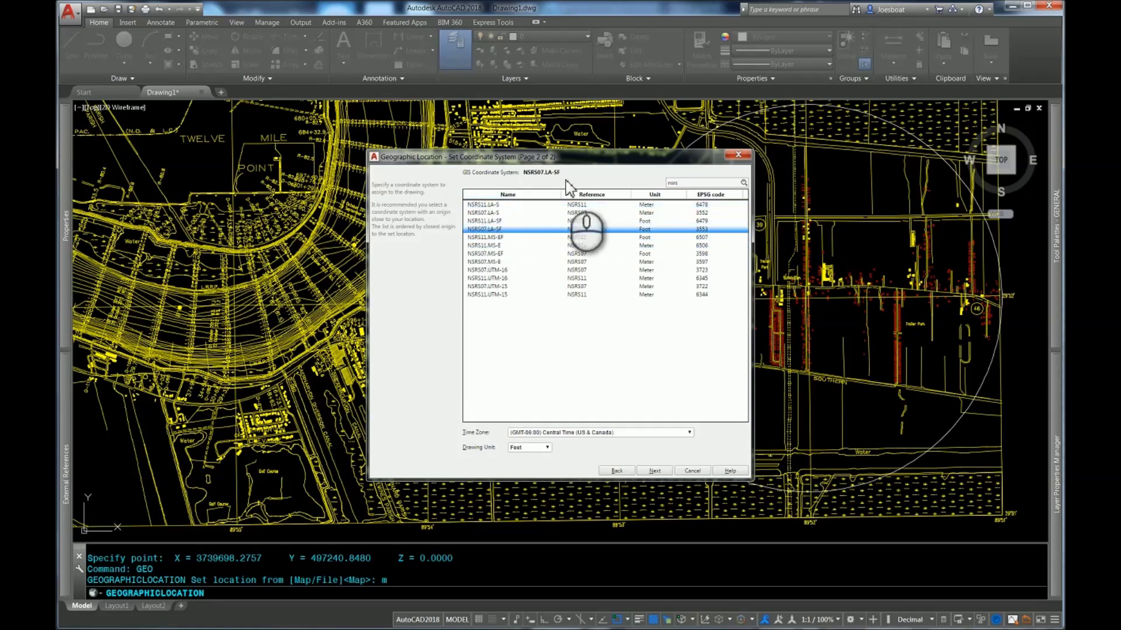
{"action": "left_click", "coordinate": [676, 180]}
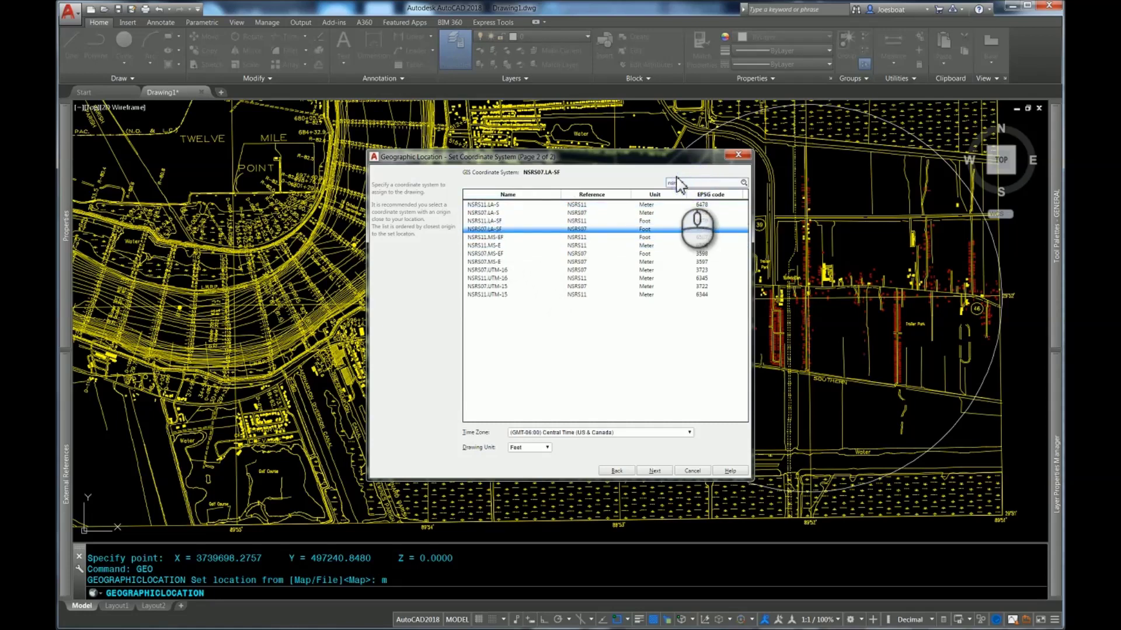
{"action": "type", "text": "11"}
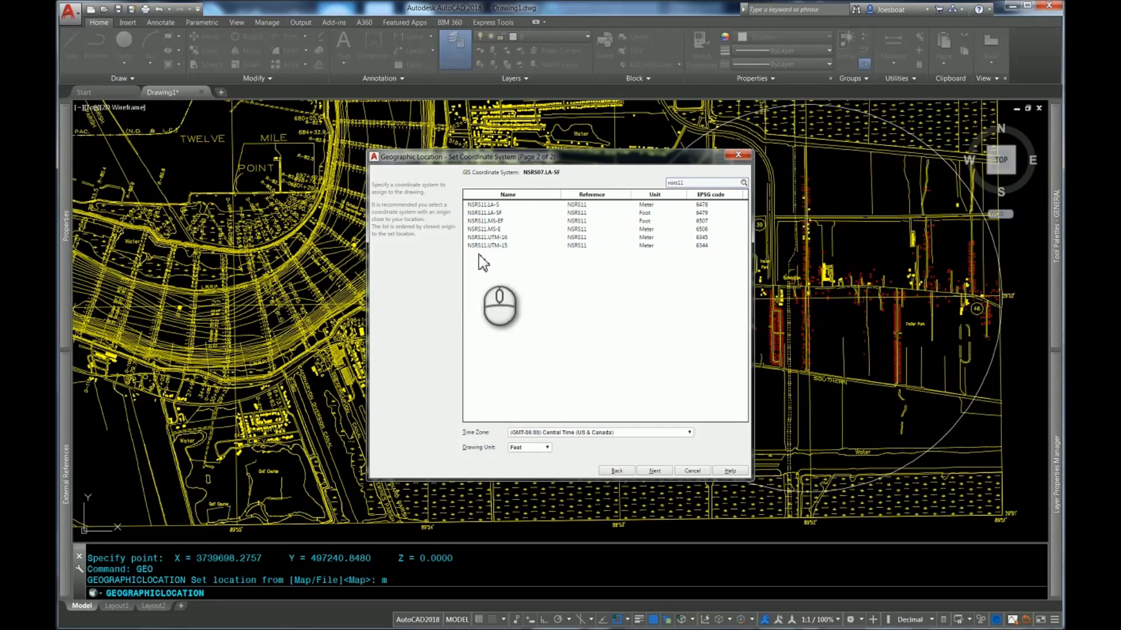
{"action": "left_click", "coordinate": [486, 213]}
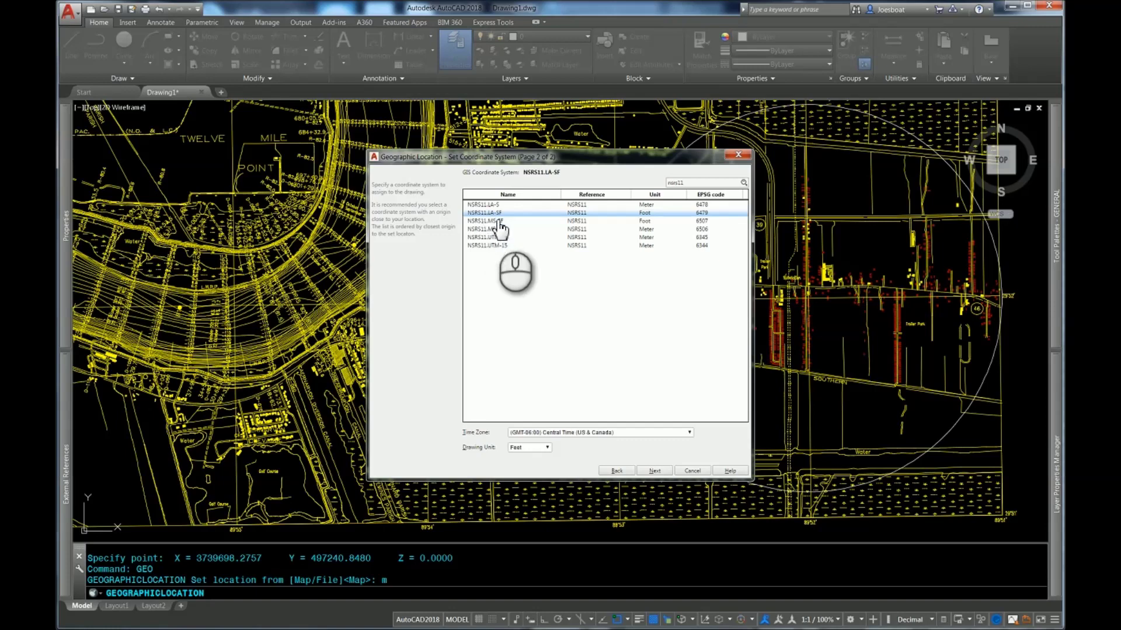
{"action": "left_click", "coordinate": [657, 471]}
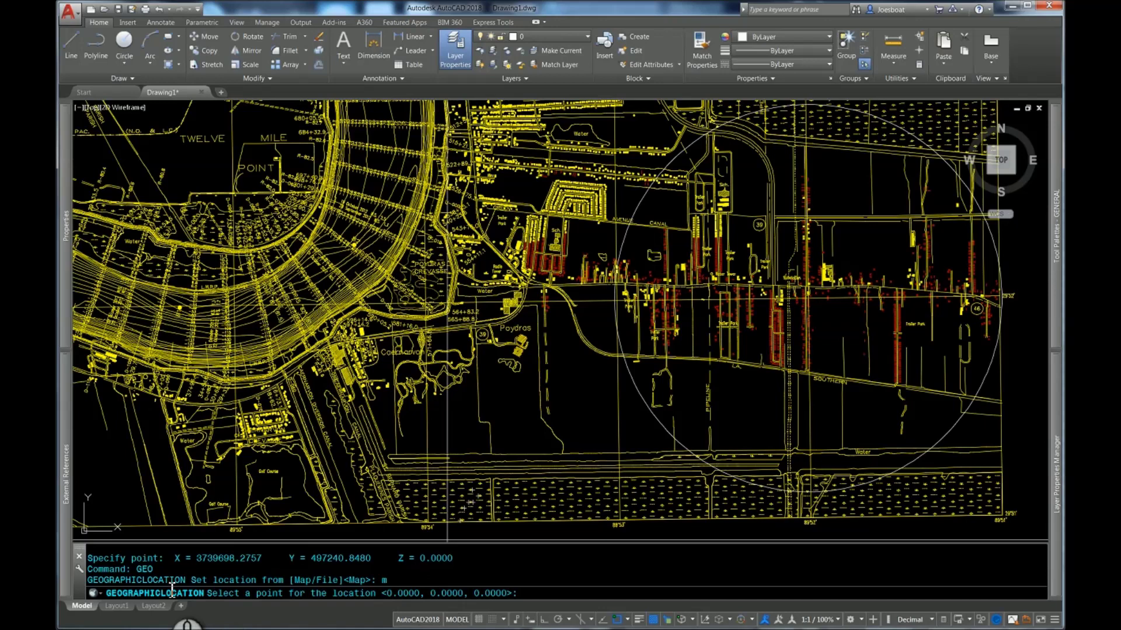
Place the geographic location at the circle's centre and set the north direction through the 89°52' longitude tick on the sheet's north edge.
{"action": "left_click", "coordinate": [639, 393]}
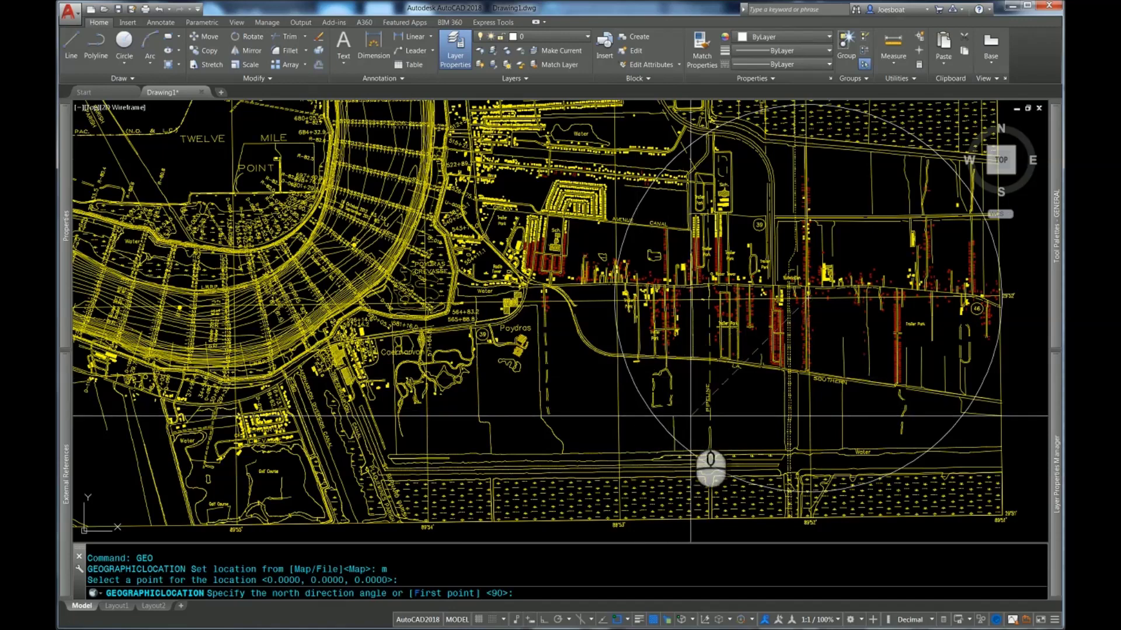
{"action": "scroll", "coordinate": [741, 467], "scroll_direction": "down", "scroll_amount": 5}
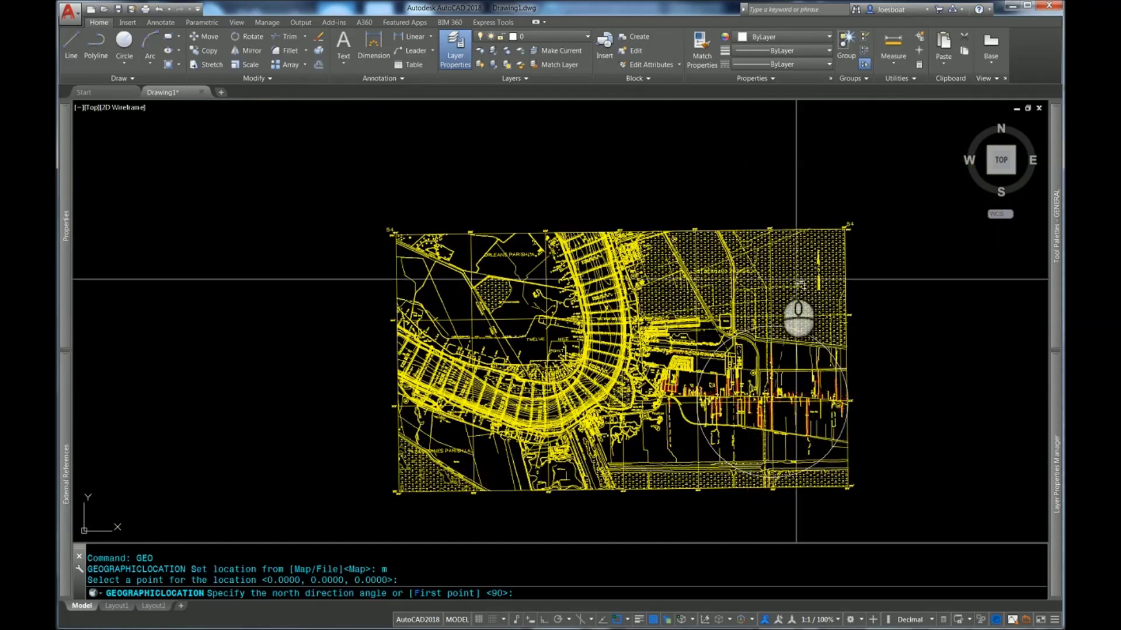
{"action": "scroll", "coordinate": [785, 233], "scroll_direction": "up", "scroll_amount": 8}
{"action": "scroll", "coordinate": [785, 221], "scroll_direction": "up", "scroll_amount": 5}
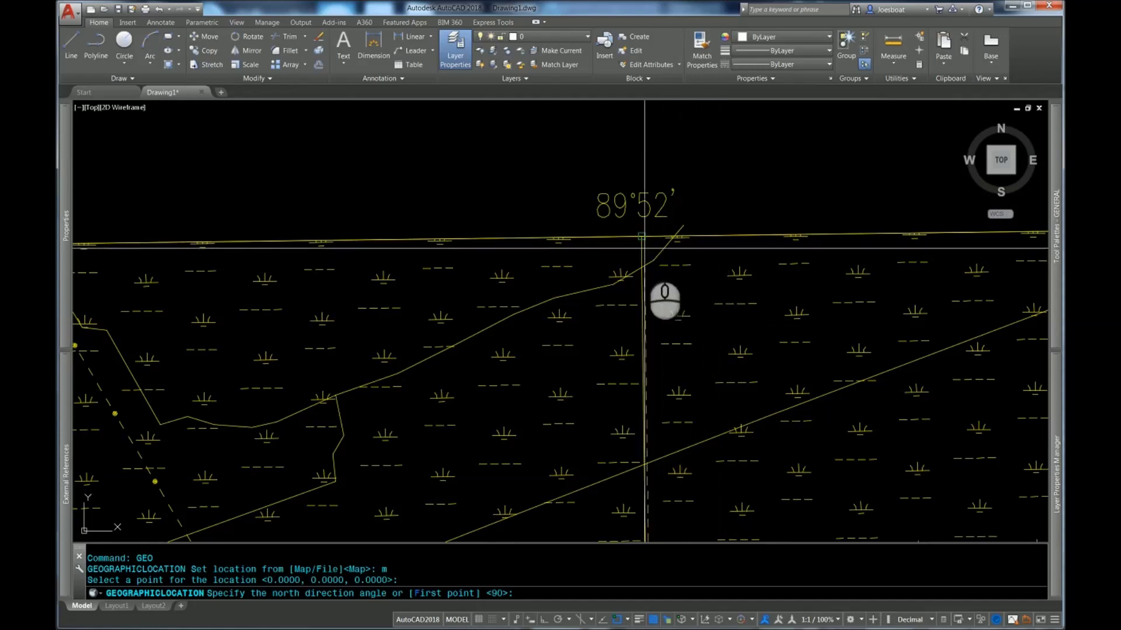
{"action": "scroll", "coordinate": [644, 248], "scroll_direction": "down", "scroll_amount": 6}
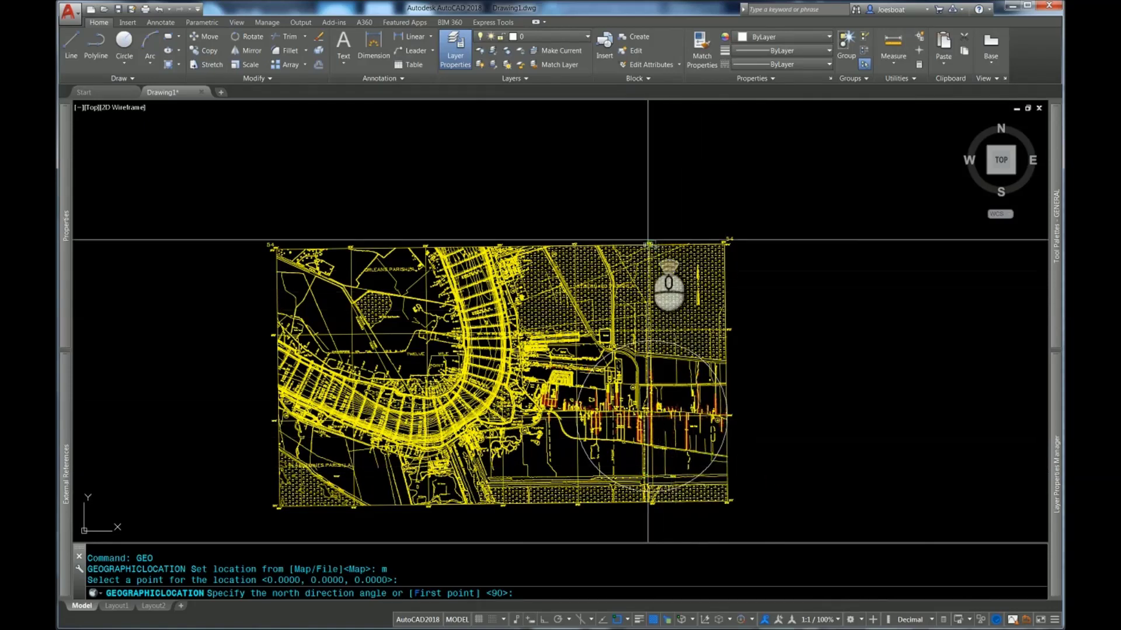
{"action": "scroll", "coordinate": [648, 244], "scroll_direction": "up", "scroll_amount": 3}
{"action": "scroll", "coordinate": [648, 244], "scroll_direction": "up", "scroll_amount": 6}
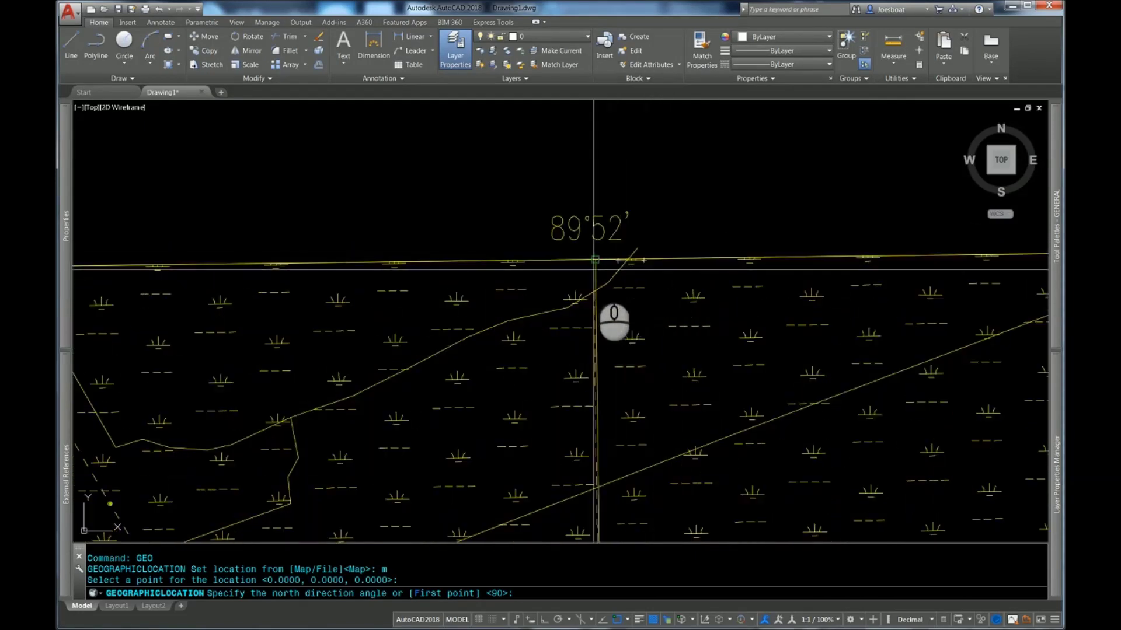
{"action": "left_click", "coordinate": [594, 270]}
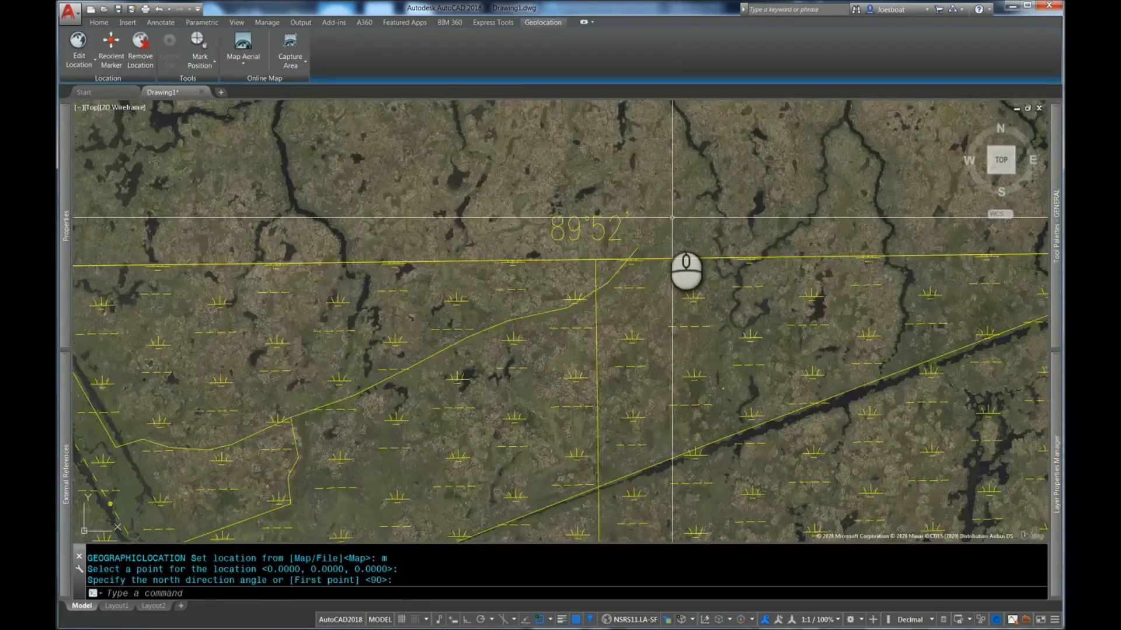
Check the sheet against the aerial imagery and erase the large circle around the 29°52', 89°52' intersection.
{"action": "scroll", "coordinate": [704, 221], "scroll_direction": "down", "scroll_amount": 6}
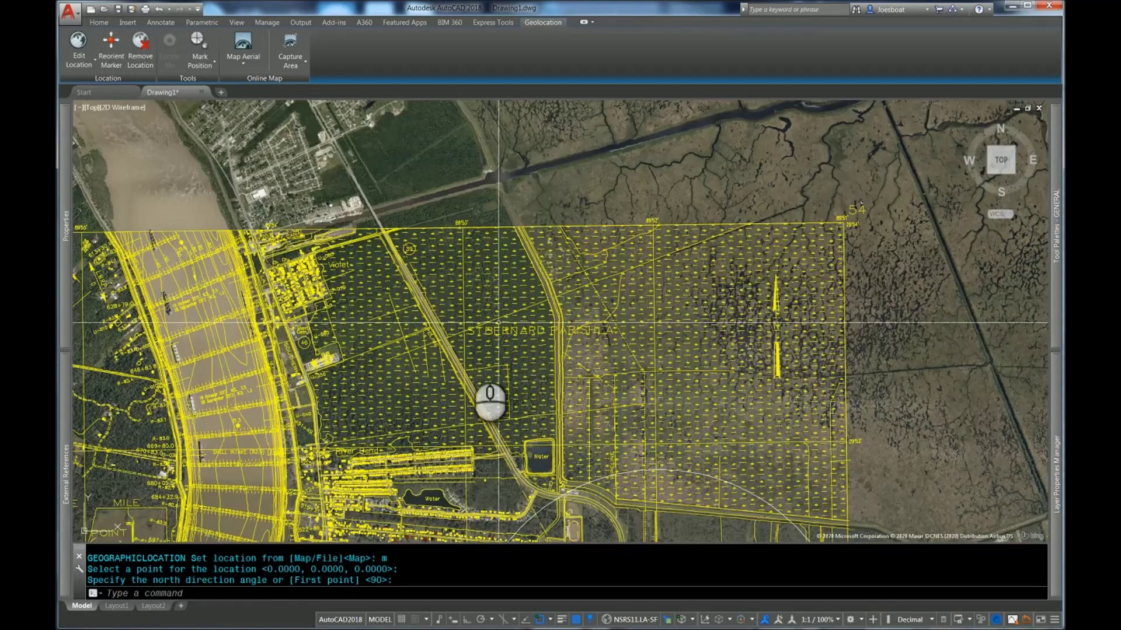
{"action": "middle_click_drag", "start_coordinate": [435, 375], "coordinate": [609, 263]}
{"action": "scroll", "coordinate": [611, 259], "scroll_direction": "down", "scroll_amount": 3}
{"action": "middle_click_drag", "start_coordinate": [582, 407], "coordinate": [670, 333]}
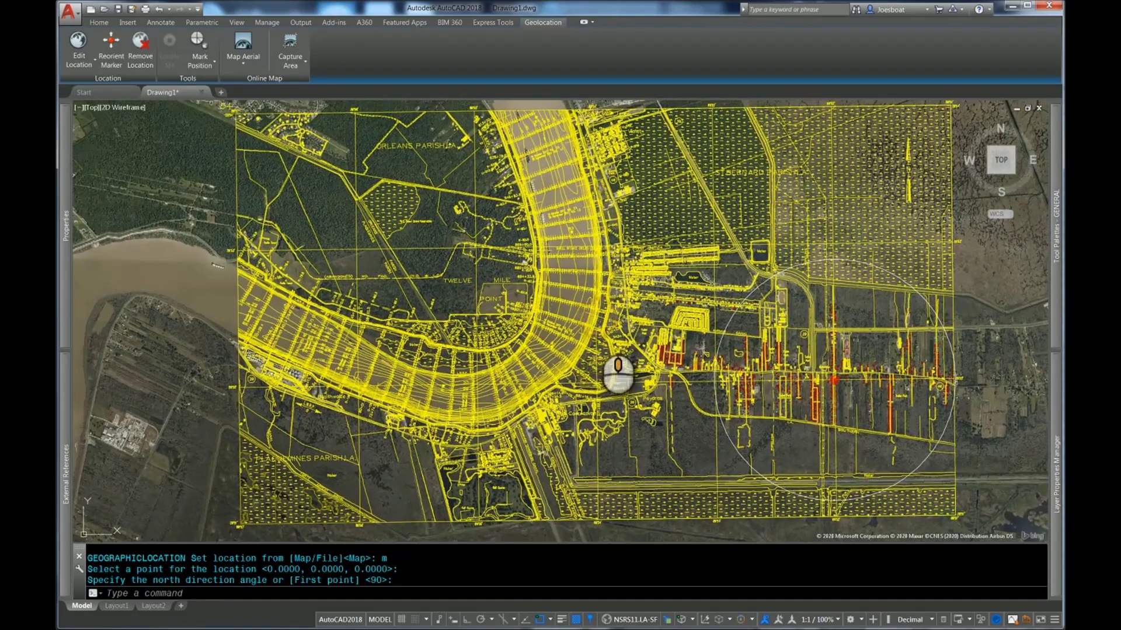
{"action": "middle_click_drag", "start_coordinate": [597, 322], "coordinate": [599, 332]}
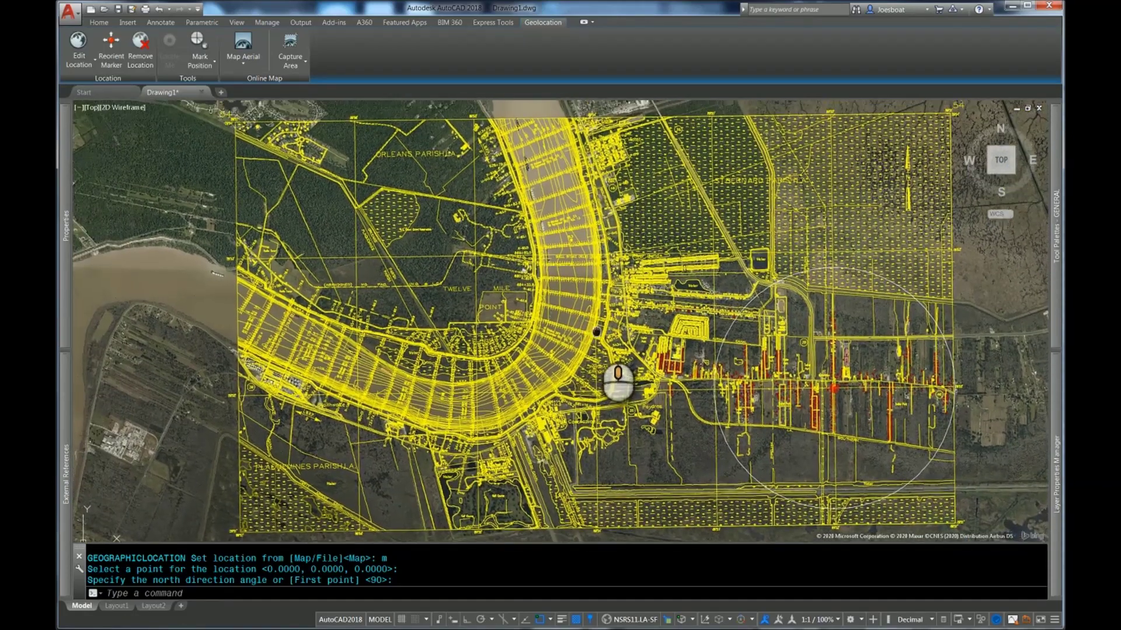
{"action": "left_click", "coordinate": [730, 451]}
{"action": "key", "text": "Delete"}
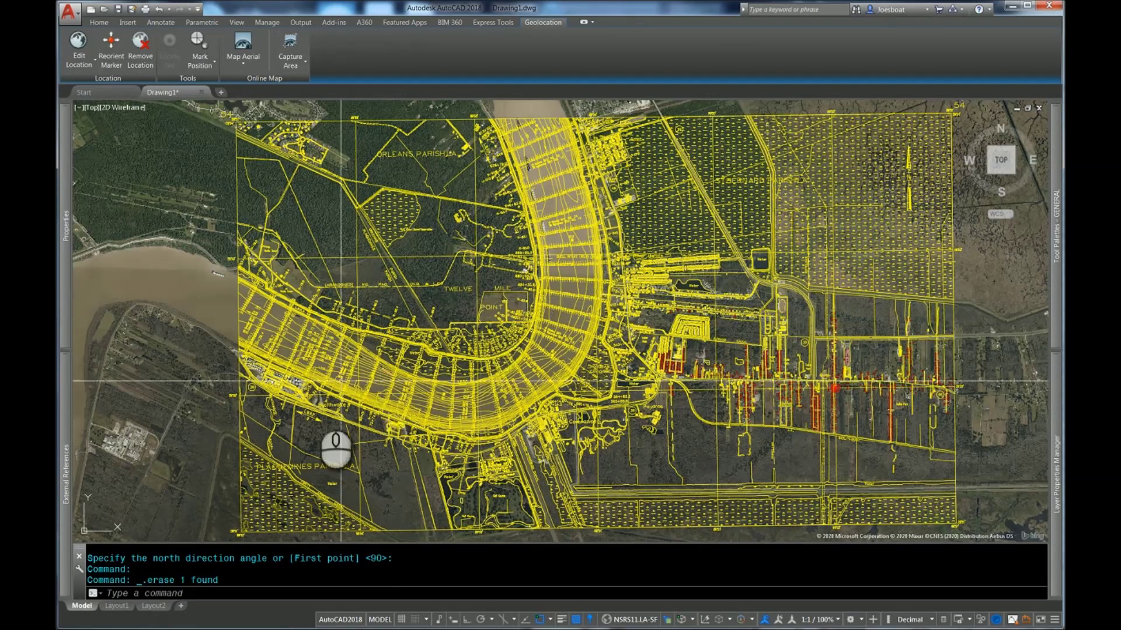
{"action": "middle_click_drag", "start_coordinate": [607, 369], "coordinate": [560, 371]}
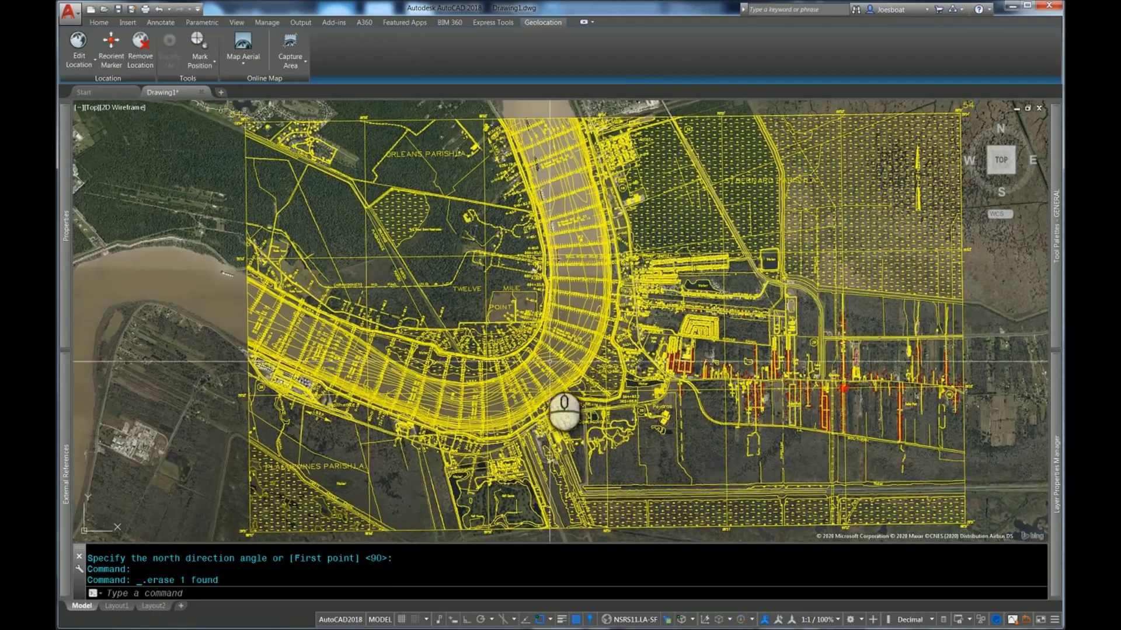
Open Layout1 and stretch the viewport's northwest and southeast corners out to just inside the printable area.
{"action": "left_click", "coordinate": [116, 607]}
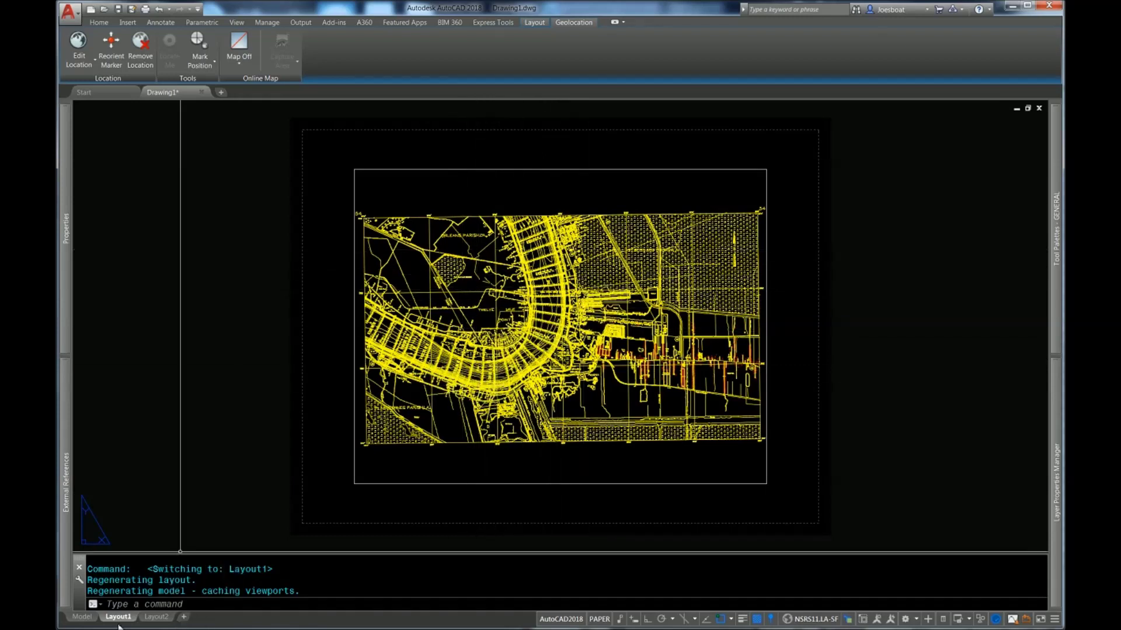
{"action": "left_click", "coordinate": [365, 179]}
{"action": "left_click", "coordinate": [345, 165]}
{"action": "left_click", "coordinate": [354, 170]}
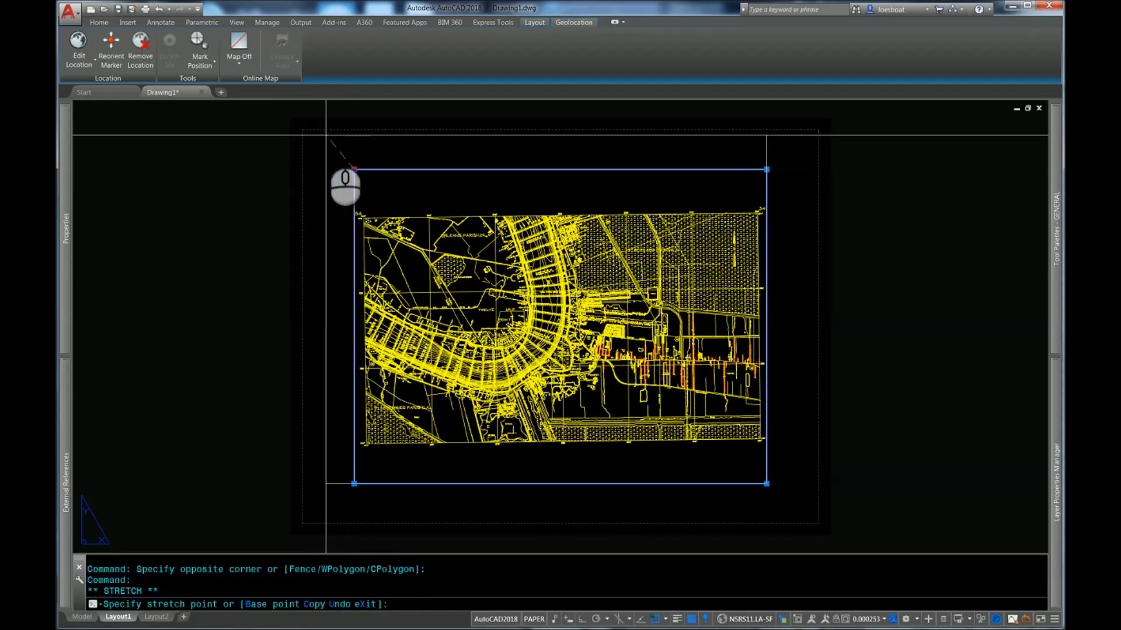
{"action": "left_click", "coordinate": [306, 134]}
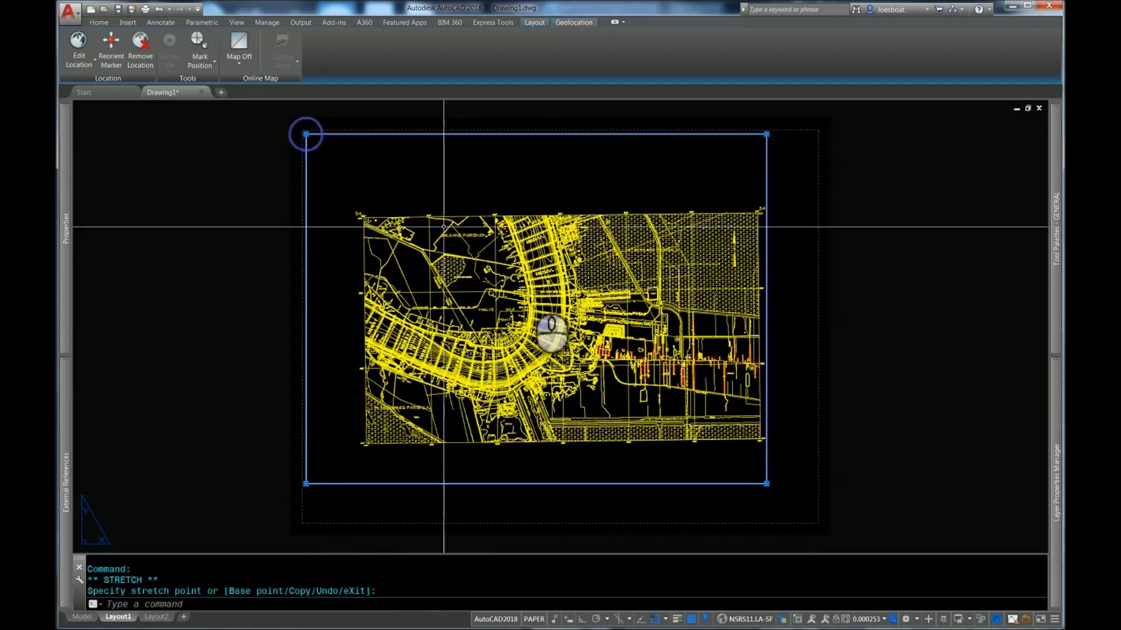
{"action": "left_click", "coordinate": [765, 483]}
{"action": "left_click", "coordinate": [799, 514]}
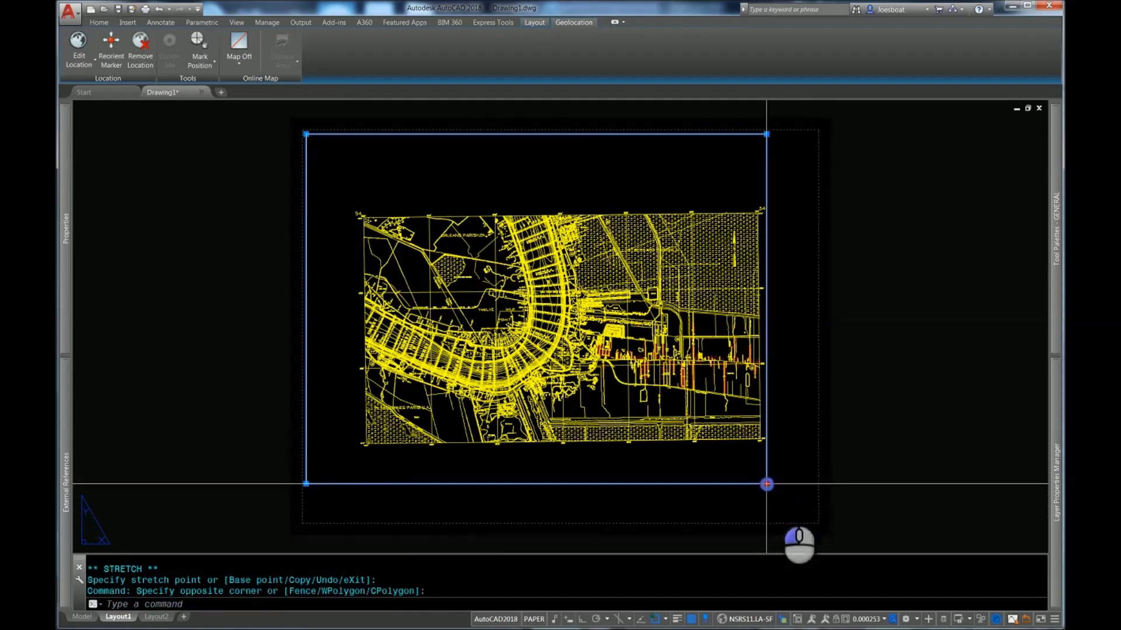
{"action": "left_click", "coordinate": [766, 484]}
{"action": "left_click", "coordinate": [811, 517]}
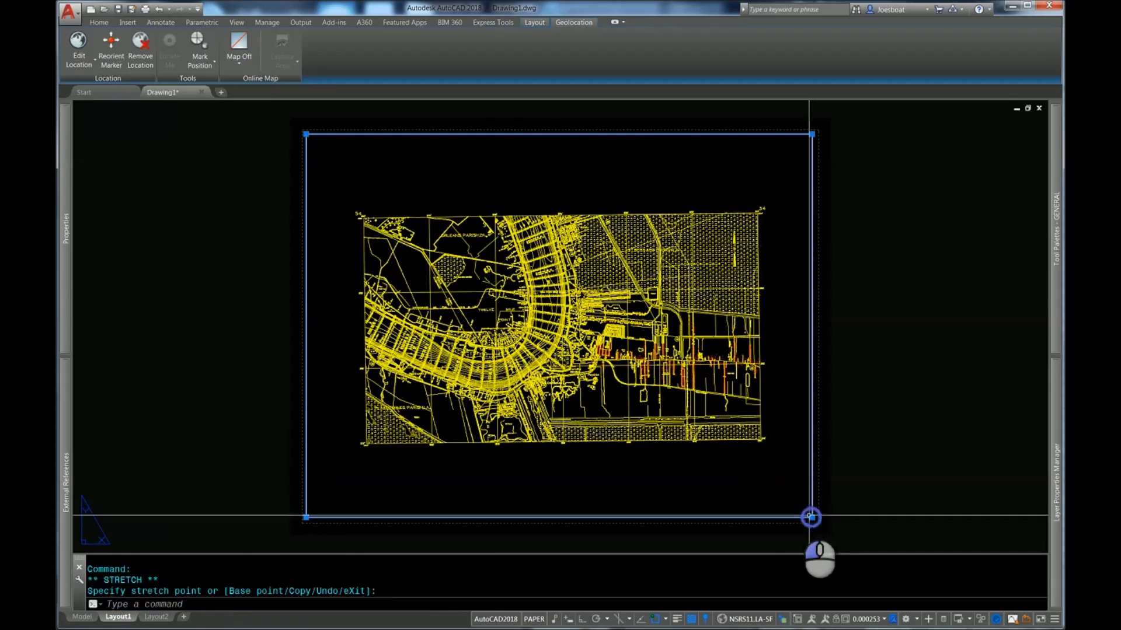
{"action": "left_click", "coordinate": [456, 471]}
{"action": "key", "text": "Escape"}
{"action": "key", "text": "Escape"}
{"action": "key", "text": "Escape"}
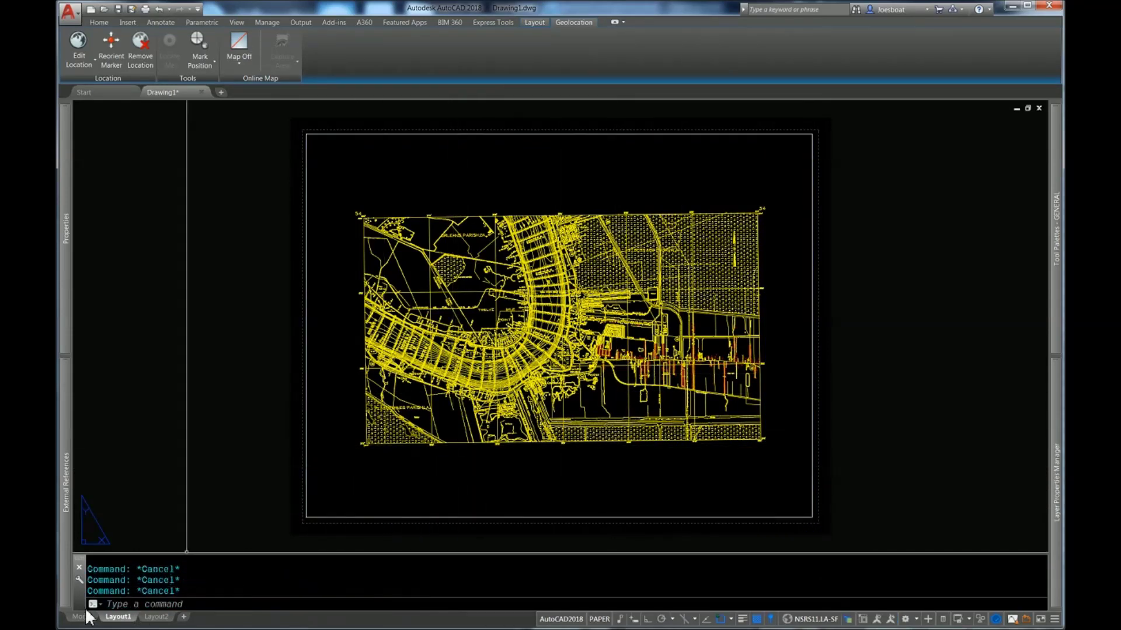
Return to model space and use GEOMAP to try the Road map before setting the online map to Hybrid.
{"action": "left_click", "coordinate": [82, 618]}
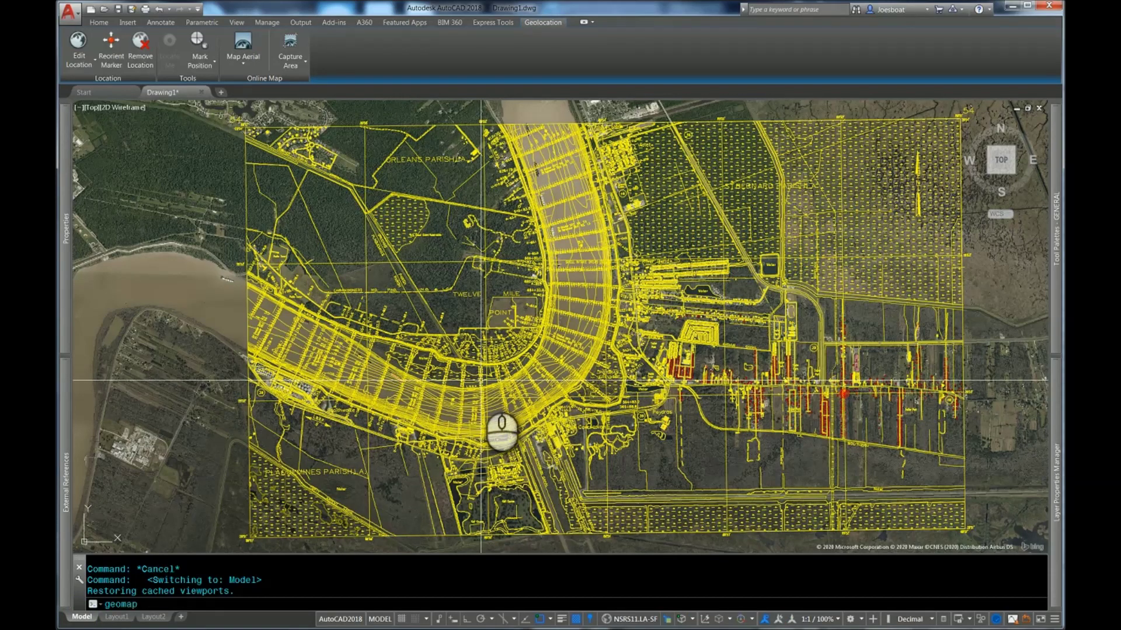
{"action": "key", "text": "Return"}
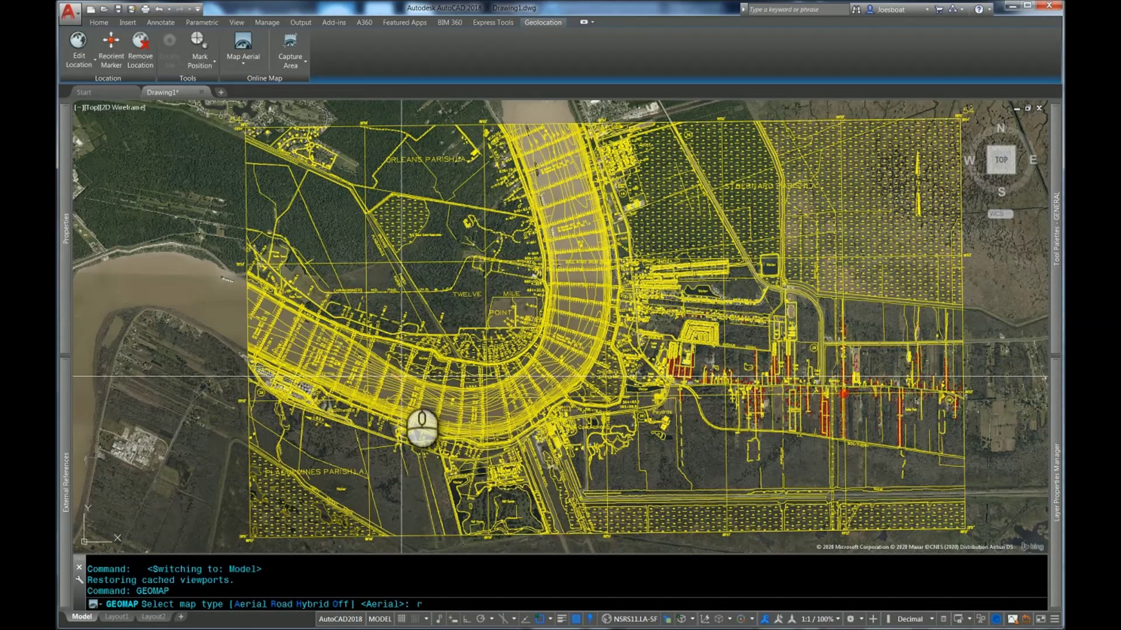
{"action": "type", "text": "r"}
{"action": "key", "text": "Return"}
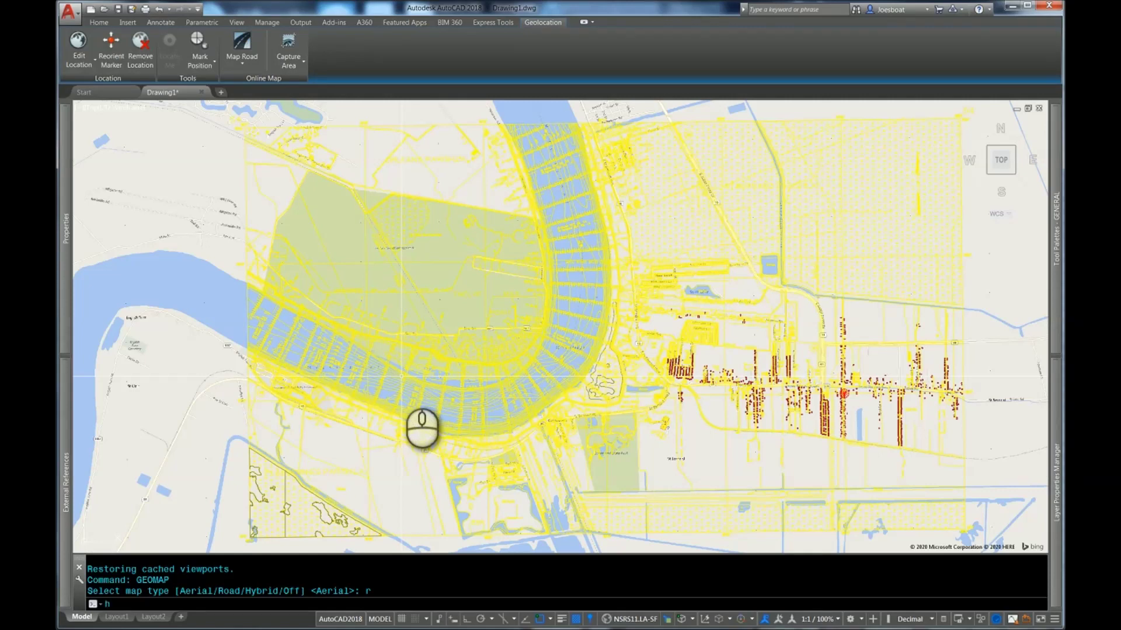
{"action": "key", "text": "BackSpace"}
{"action": "key", "text": "Return"}
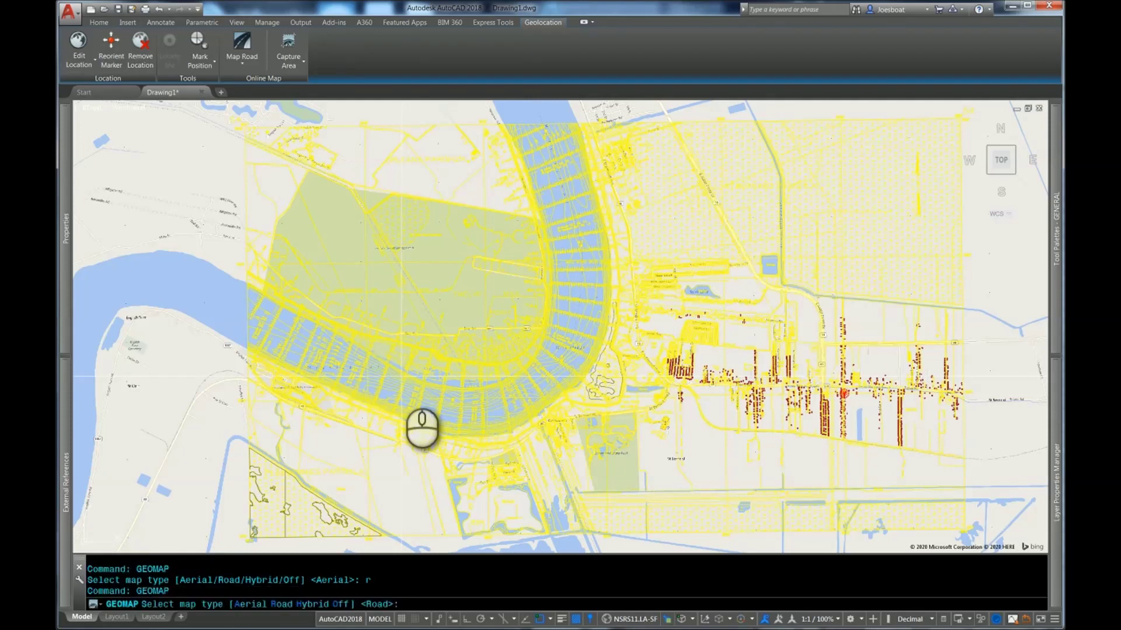
{"action": "key", "text": "Return"}
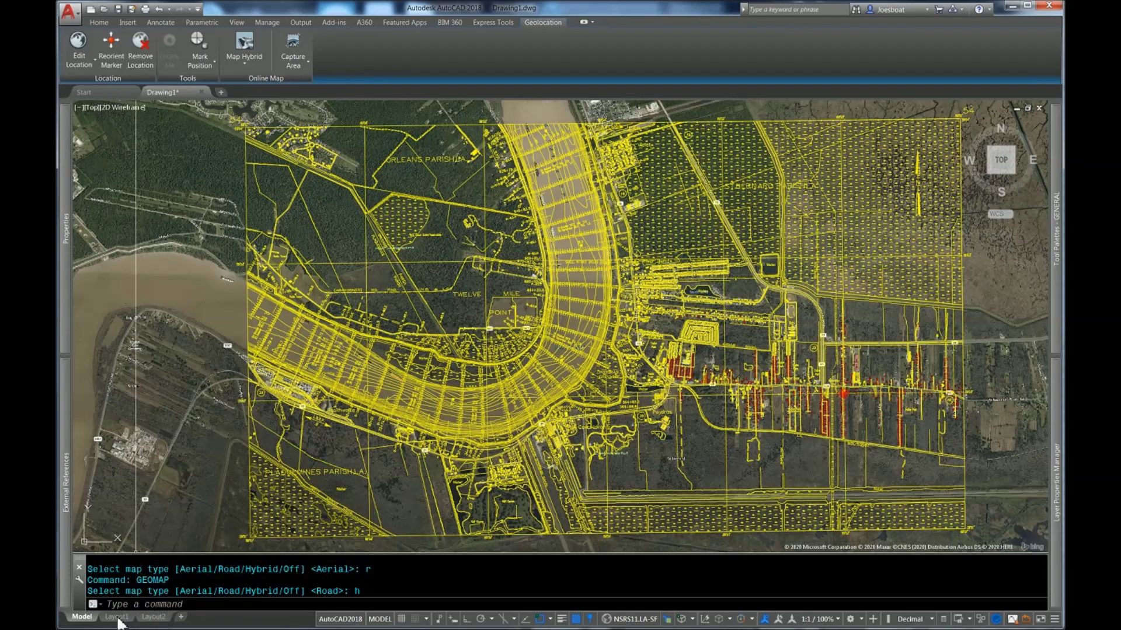
Check the map display in Layout1, return to model space, and capture the whole viewport's map with GEOMAPIMAGE.
{"action": "left_click", "coordinate": [117, 618]}
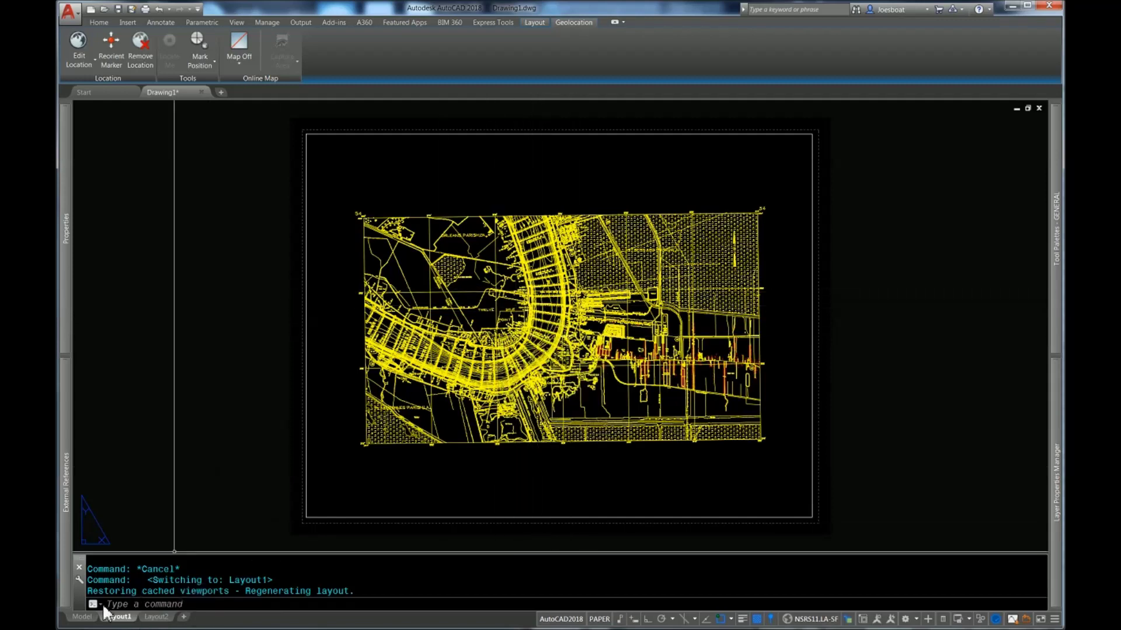
{"action": "left_click", "coordinate": [81, 618]}
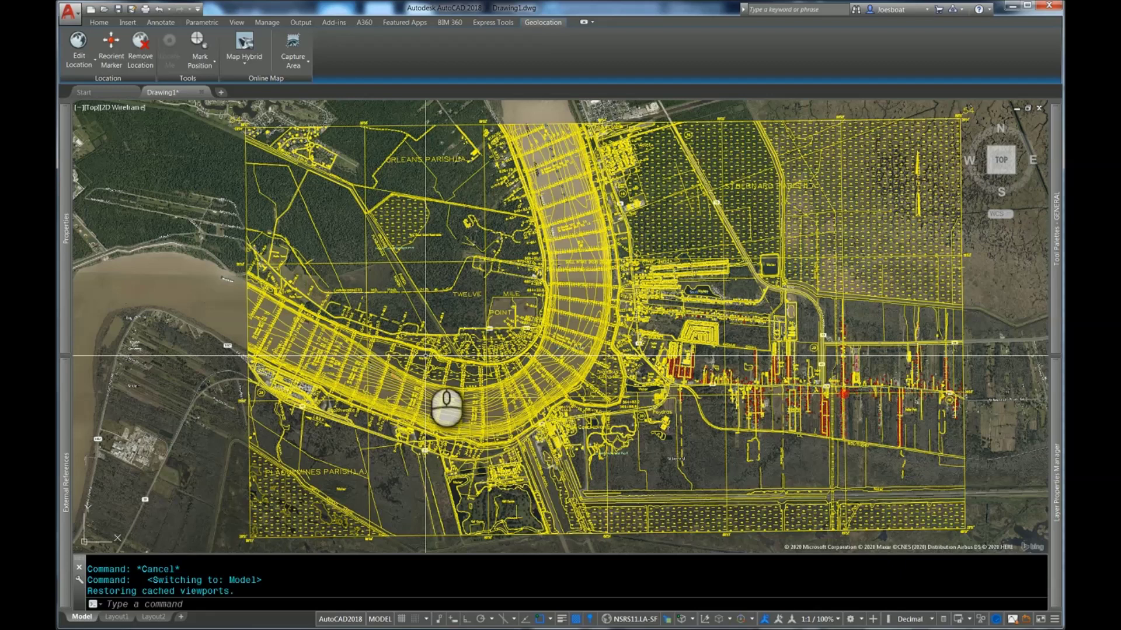
{"action": "type", "text": "geo"}
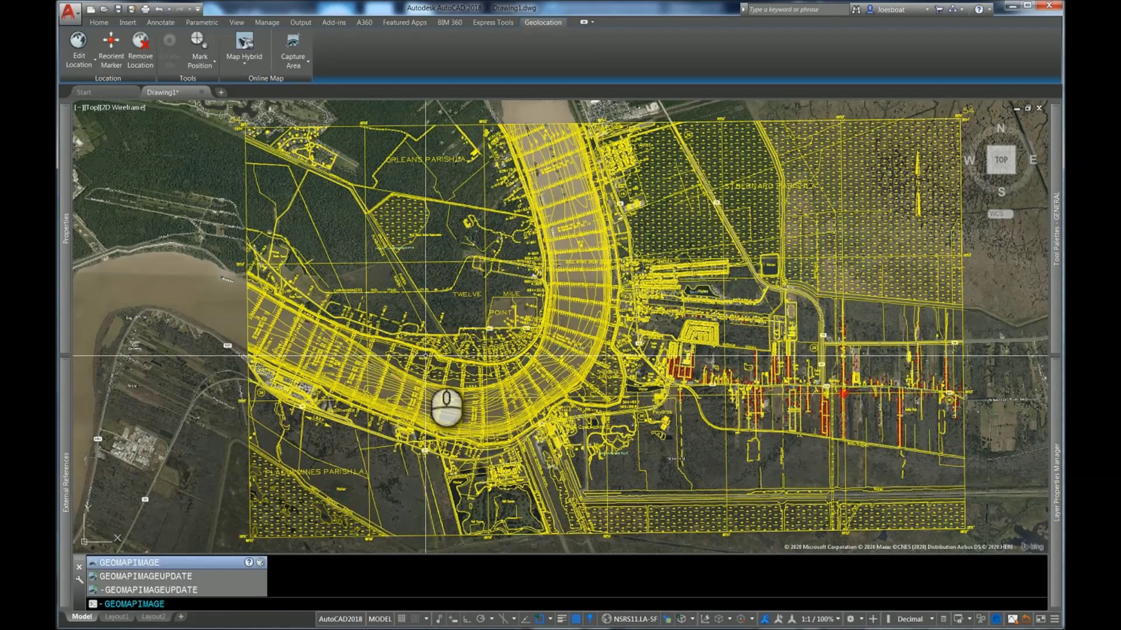
{"action": "key", "text": "Return"}
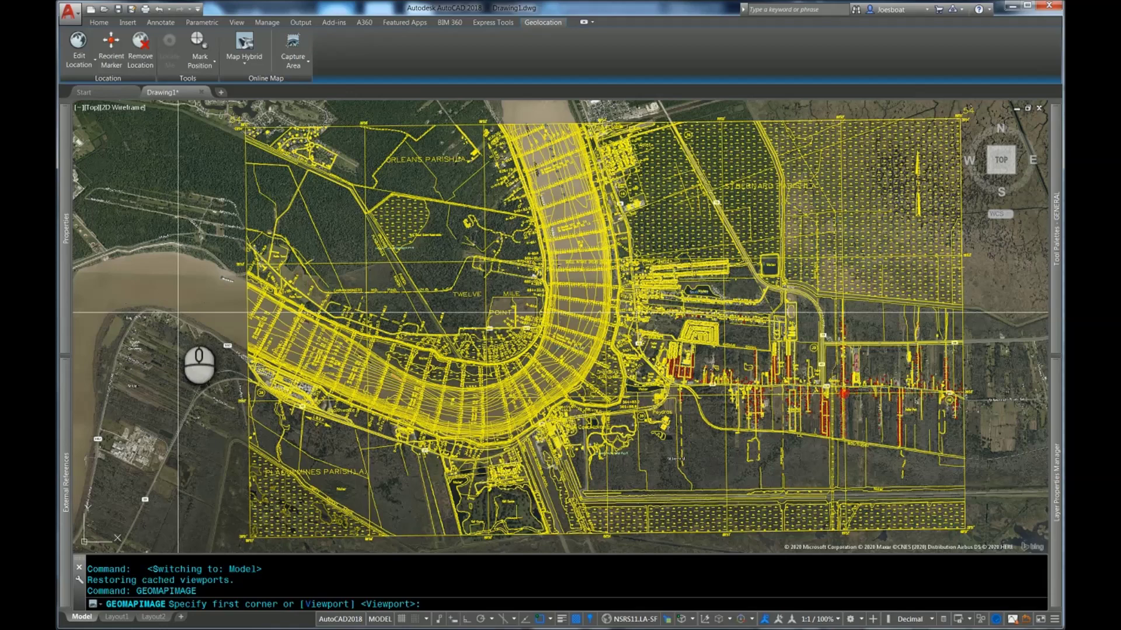
{"action": "right_click", "coordinate": [185, 320]}
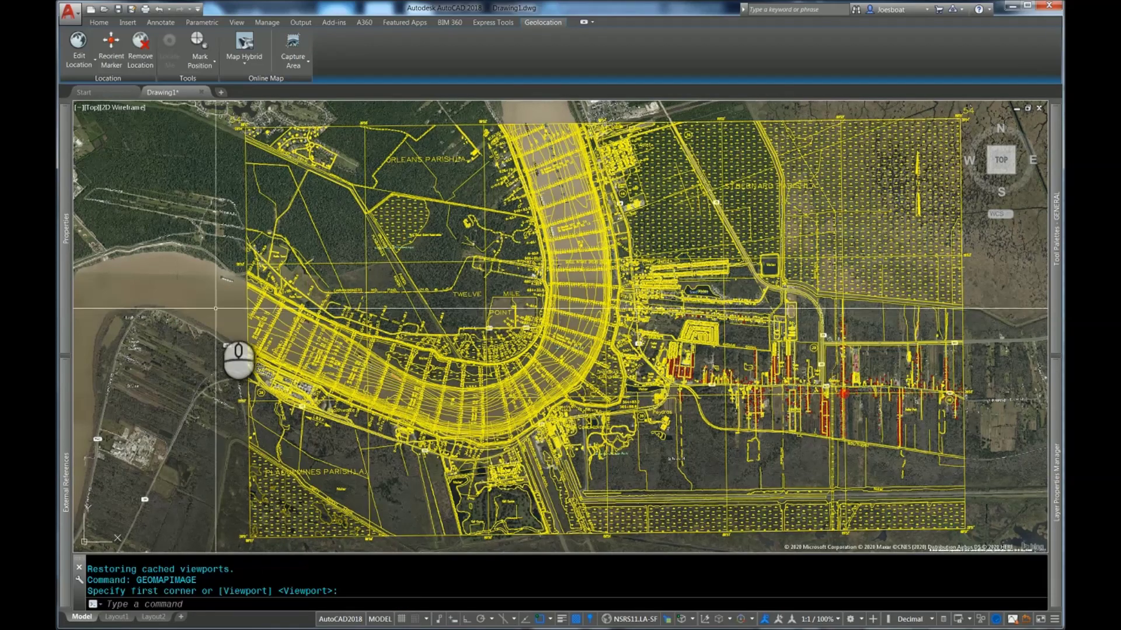
Select the captured map image to check its extent around the survey sheet, and clear the selection.
{"action": "scroll", "coordinate": [257, 285], "scroll_direction": "down", "scroll_amount": 3}
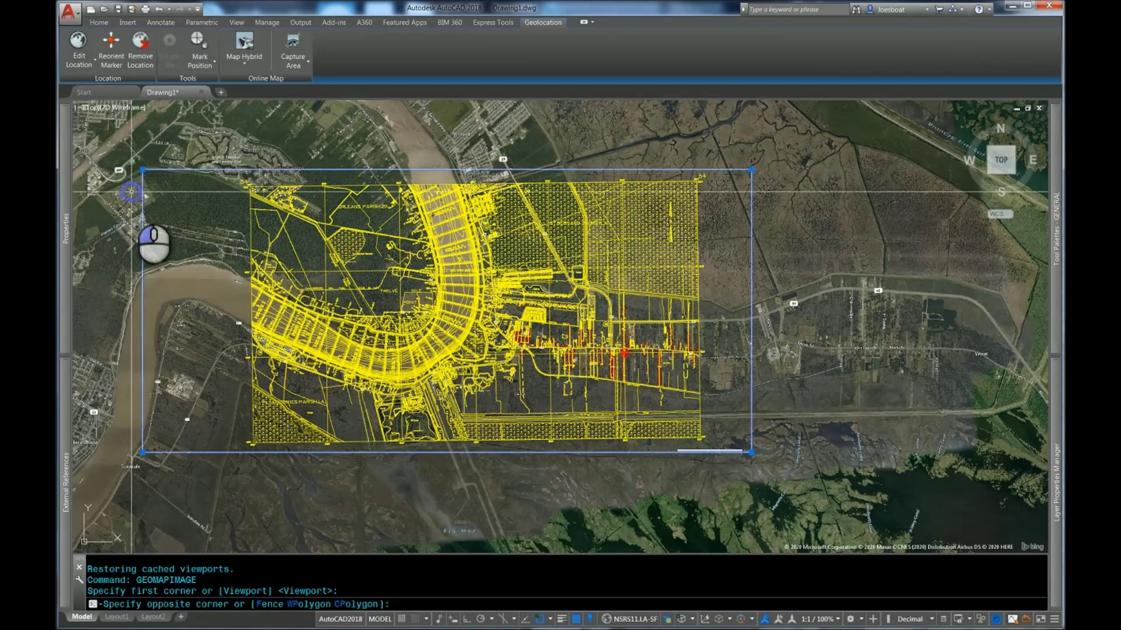
{"action": "left_click", "coordinate": [144, 169]}
{"action": "middle_click_drag", "start_coordinate": [321, 360], "coordinate": [437, 360]}
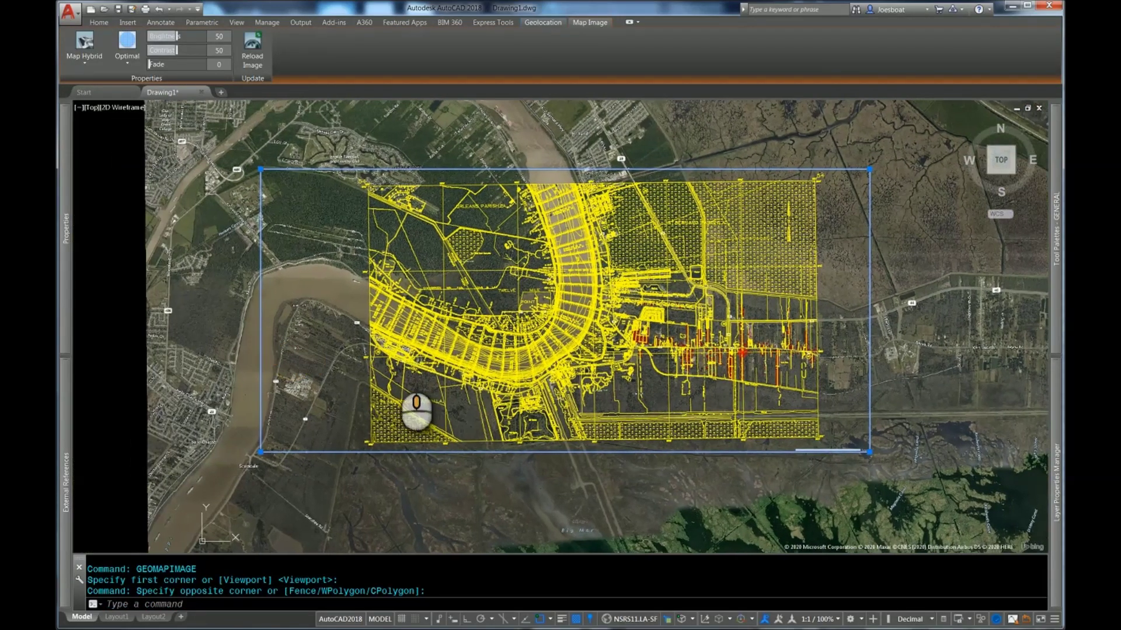
{"action": "key", "text": "Escape"}
{"action": "key", "text": "Escape"}
{"action": "key", "text": "Escape"}
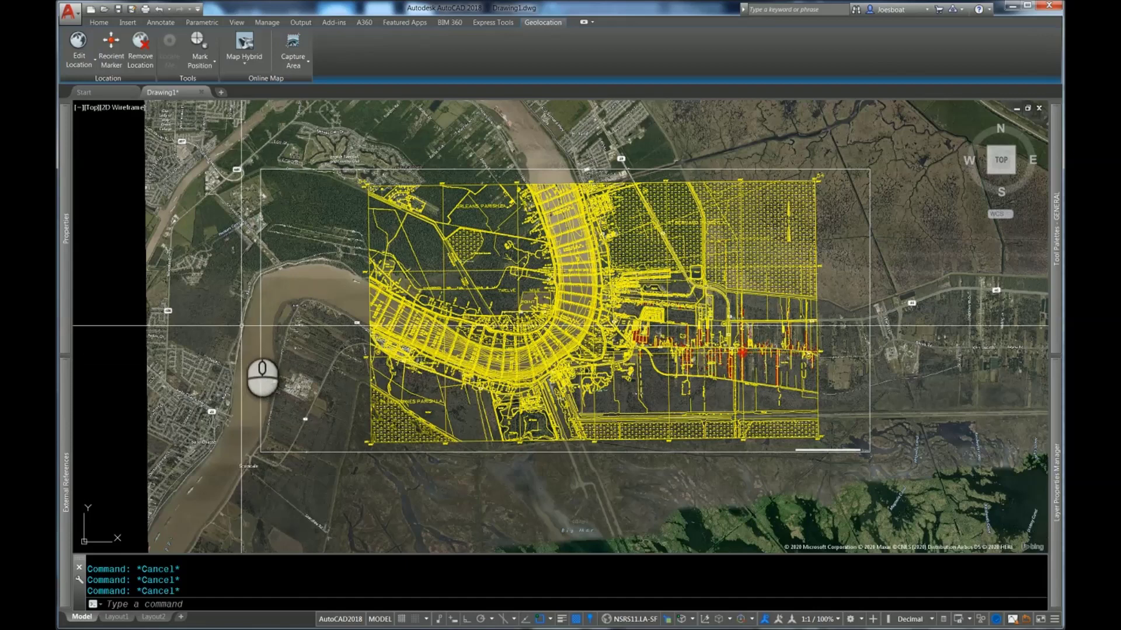
Turn the online map off with GEOMAP.
{"action": "middle_click_drag", "start_coordinate": [234, 328], "coordinate": [244, 337]}
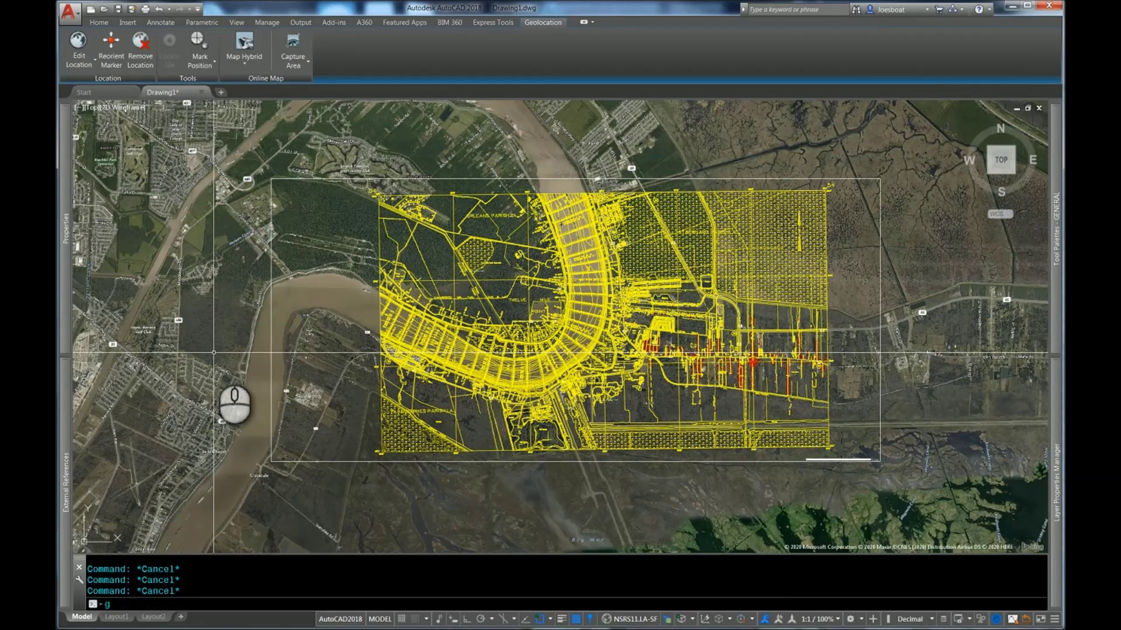
{"action": "key", "text": "Return"}
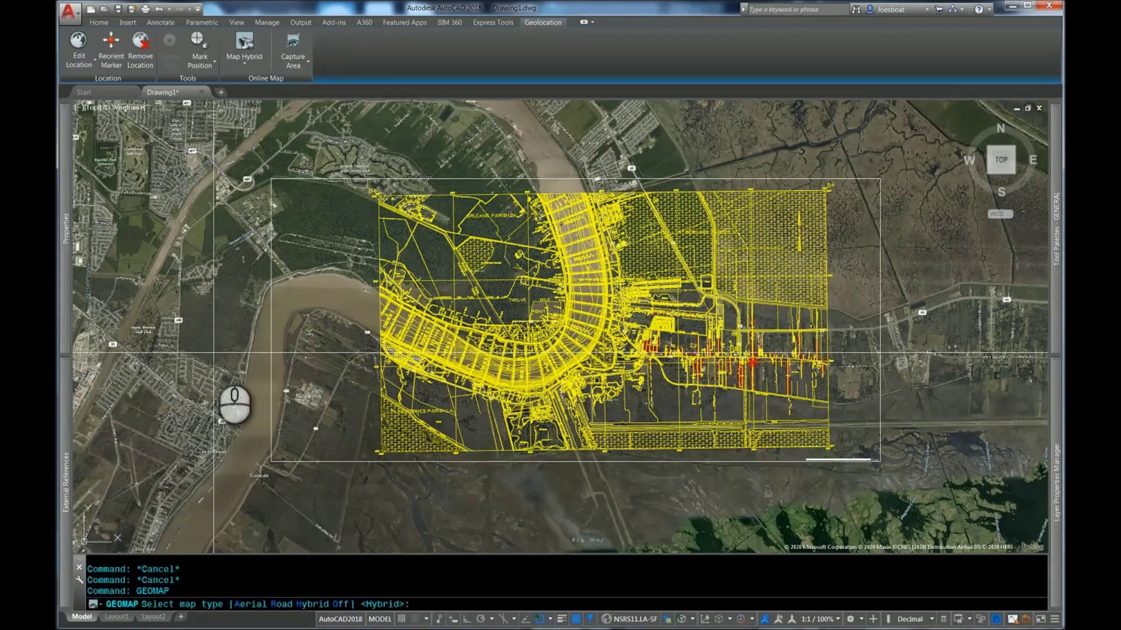
{"action": "left_click", "coordinate": [340, 606]}
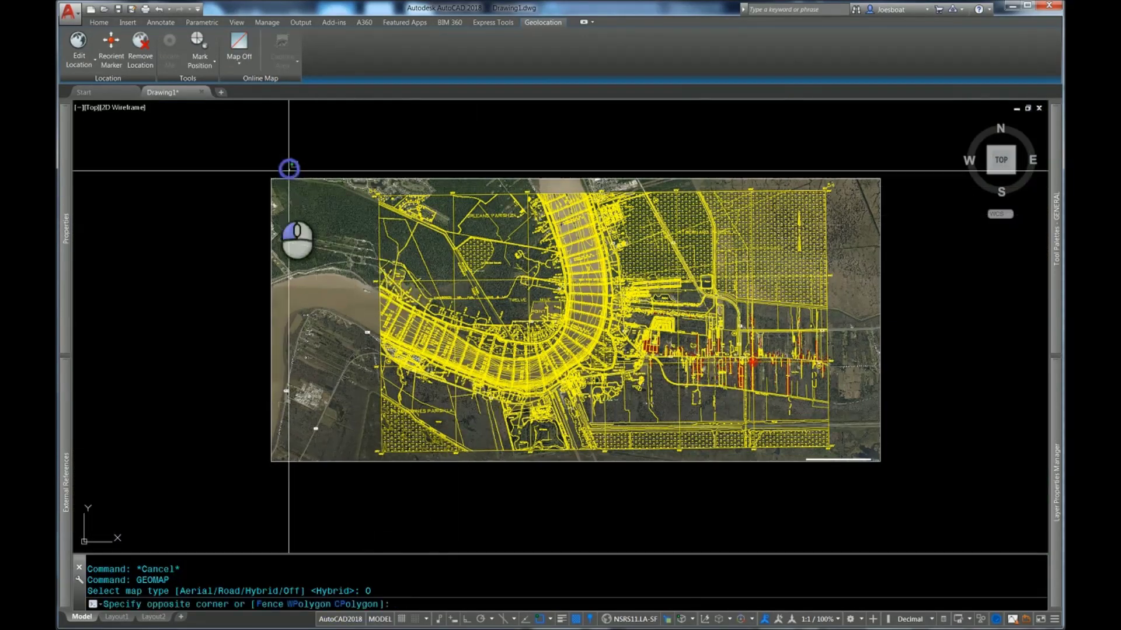
Stretch the captured map image's northwest corner in to the sheet's corner at 29°54', 89°57'.
{"action": "left_click", "coordinate": [288, 169]}
{"action": "left_click", "coordinate": [264, 200]}
{"action": "left_click", "coordinate": [271, 178]}
{"action": "scroll", "coordinate": [271, 181], "scroll_direction": "up", "scroll_amount": 5}
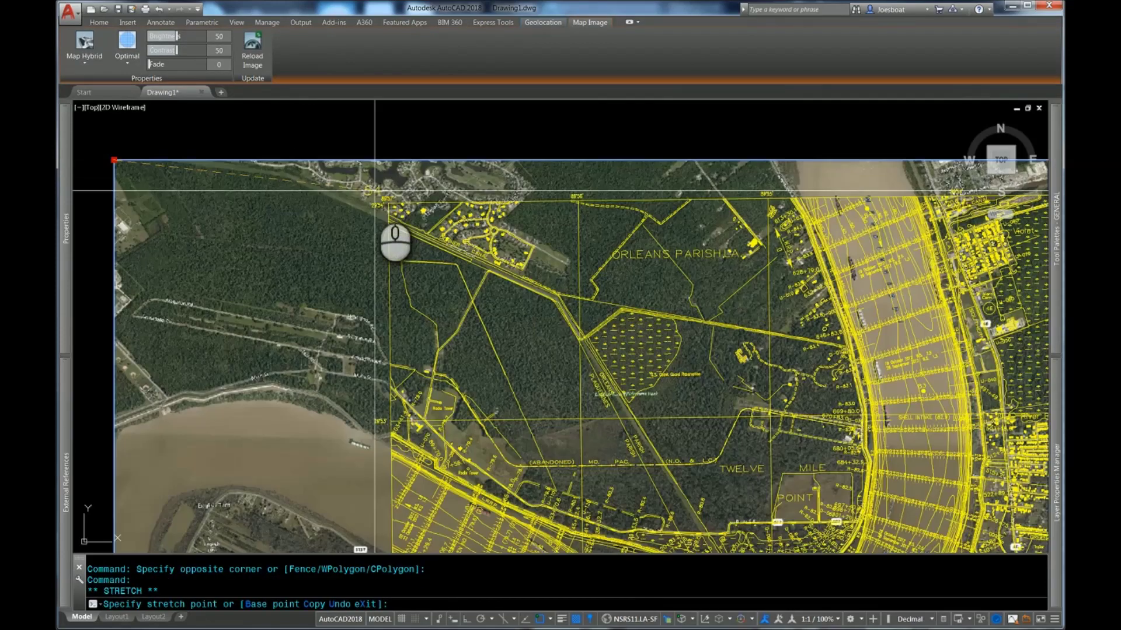
{"action": "scroll", "coordinate": [374, 191], "scroll_direction": "up", "scroll_amount": 2}
{"action": "left_click", "coordinate": [423, 220]}
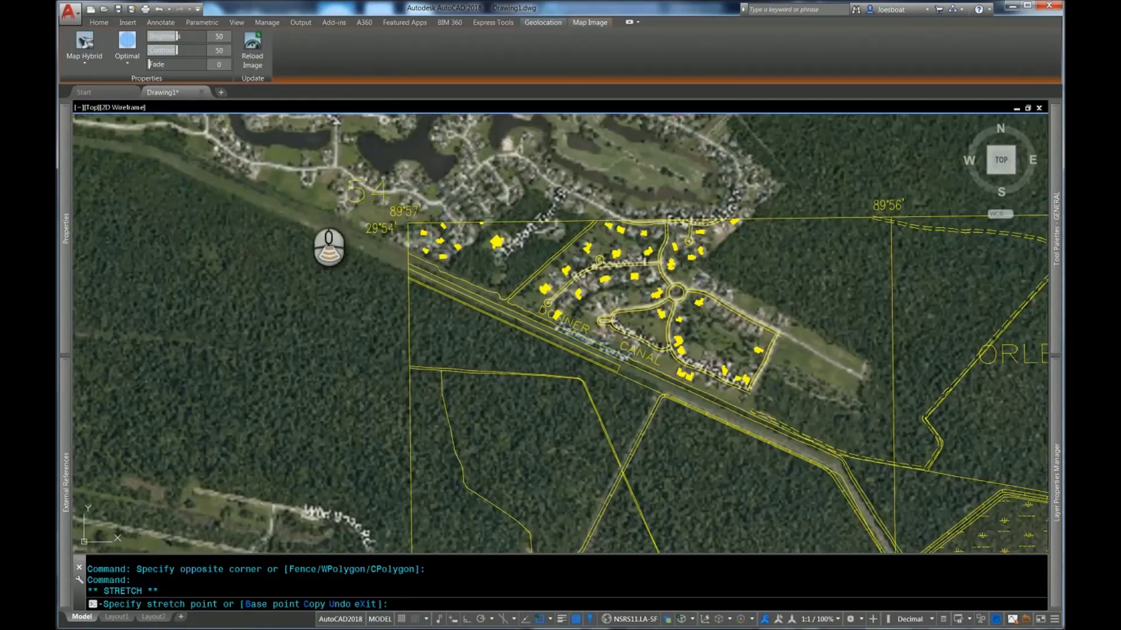
{"action": "scroll", "coordinate": [324, 199], "scroll_direction": "down", "scroll_amount": 2}
{"action": "scroll", "coordinate": [390, 198], "scroll_direction": "down", "scroll_amount": 5}
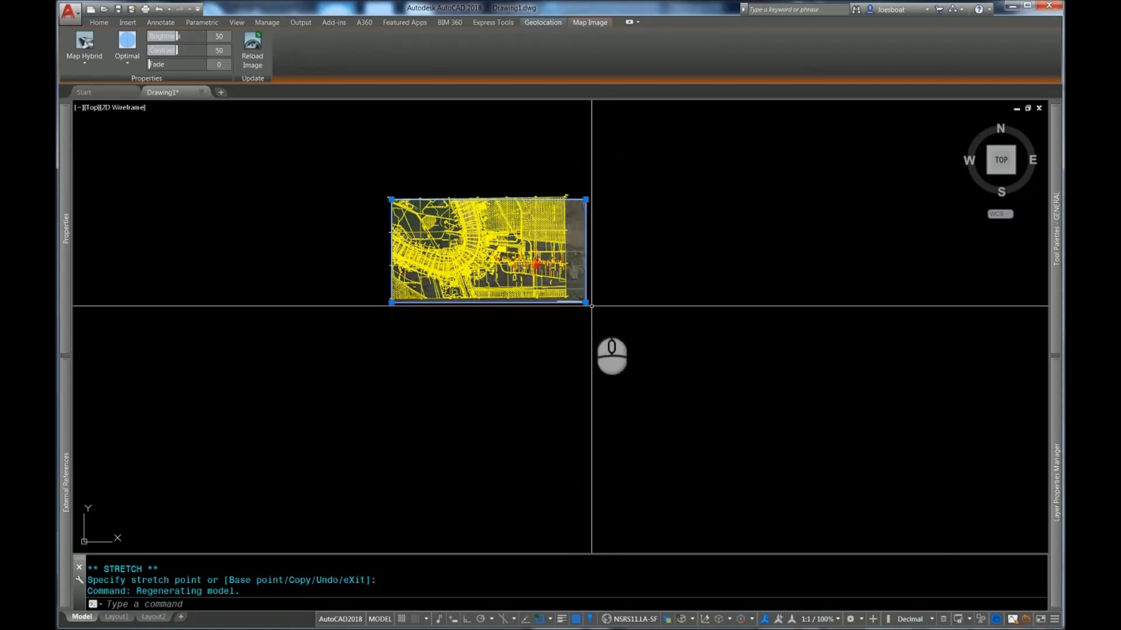
With object snap off, stretch the captured map image's southeast corner in to just southeast of the river bend.
{"action": "left_click", "coordinate": [586, 303]}
{"action": "scroll", "coordinate": [496, 280], "scroll_direction": "up", "scroll_amount": 6}
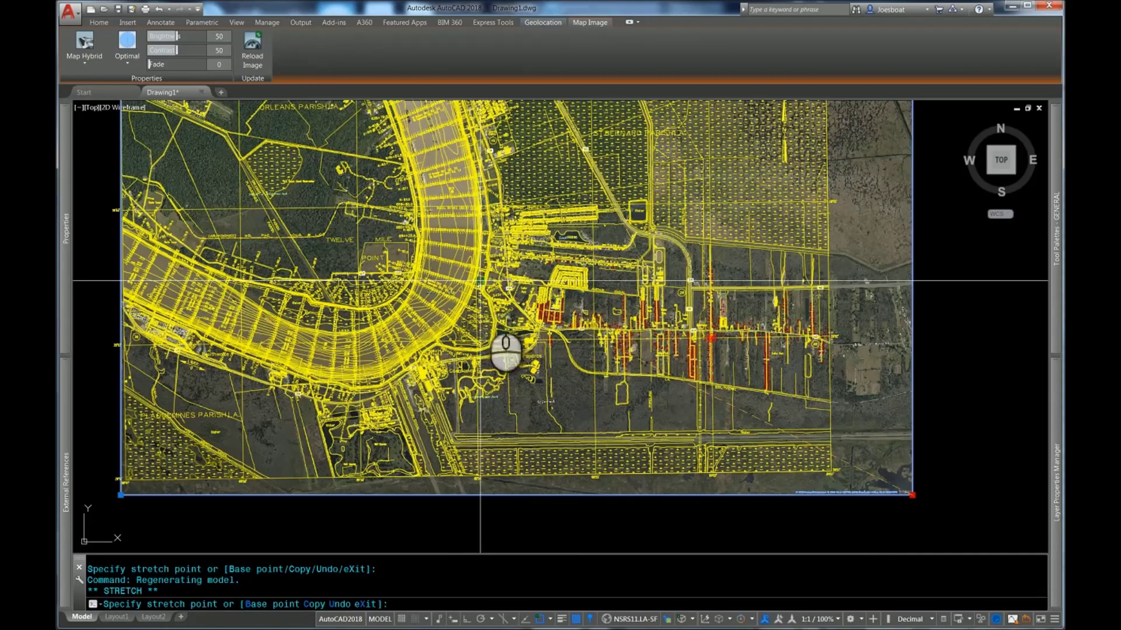
{"action": "key", "text": "F3"}
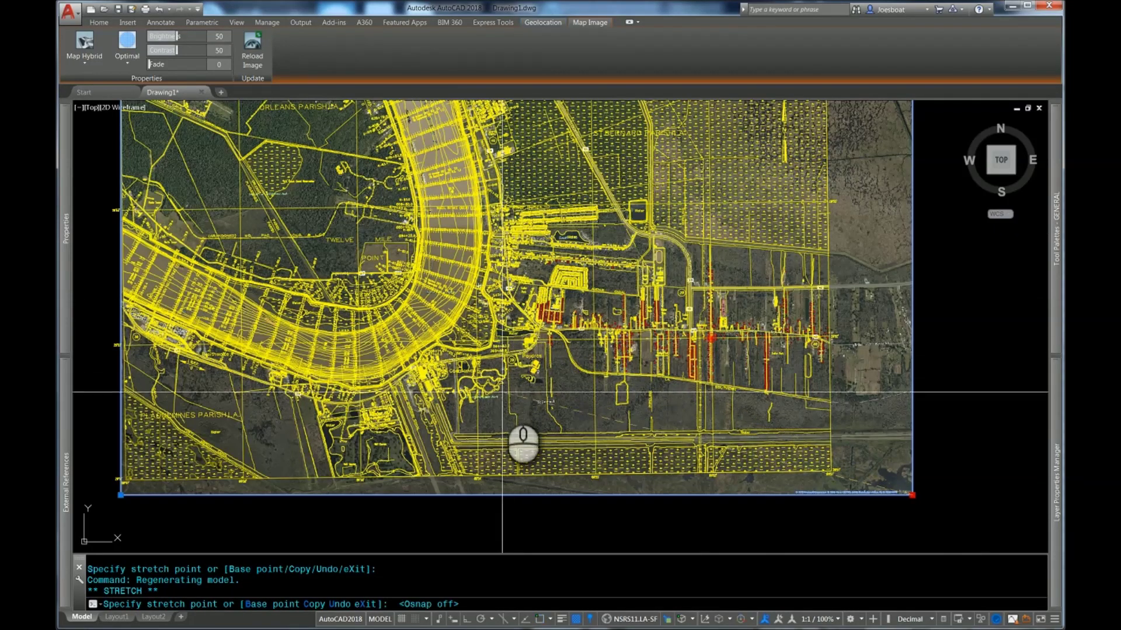
{"action": "left_click", "coordinate": [502, 392]}
{"action": "middle_click_drag", "start_coordinate": [562, 383], "coordinate": [642, 449]}
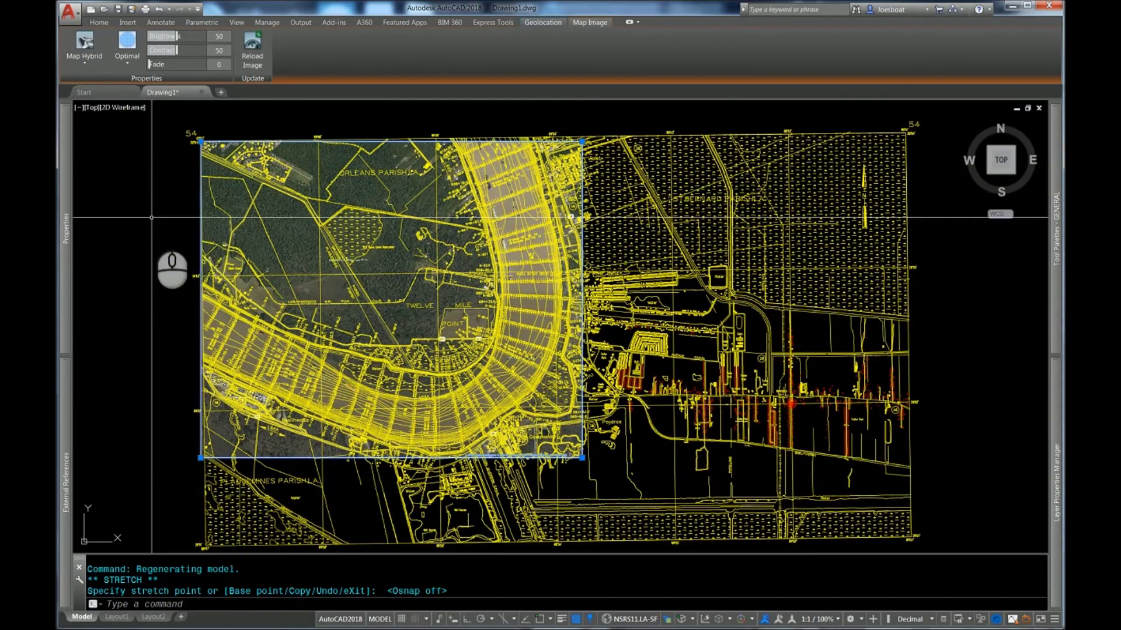
{"action": "key", "text": "Escape"}
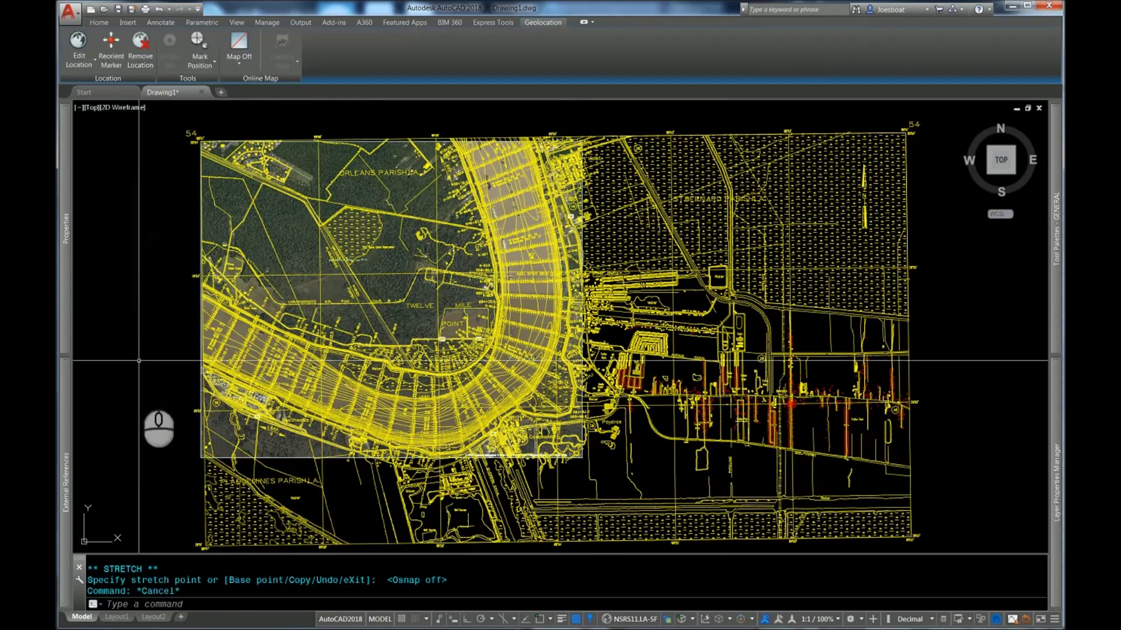
Open Layout1, activate its viewport, and zoom to a window around the captured map image so the river bend fills the view.
{"action": "left_click", "coordinate": [115, 618]}
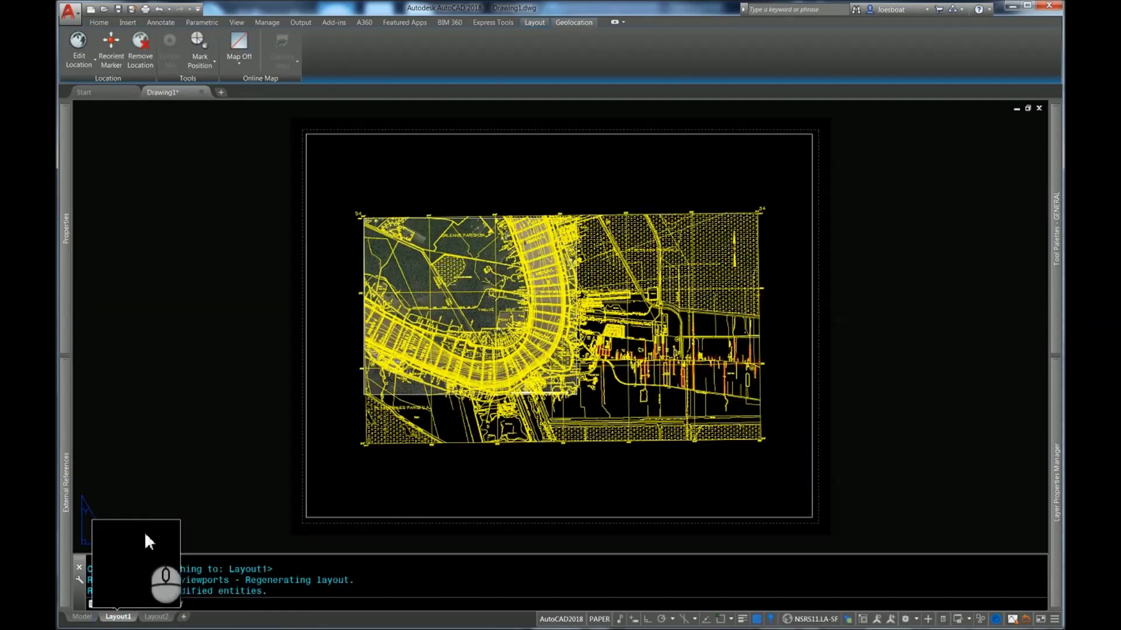
{"action": "double_click", "coordinate": [352, 354]}
{"action": "type", "text": "z"}
{"action": "key", "text": "Return"}
{"action": "type", "text": "w"}
{"action": "key", "text": "Return"}
{"action": "left_click", "coordinate": [325, 204]}
{"action": "left_click", "coordinate": [595, 445]}
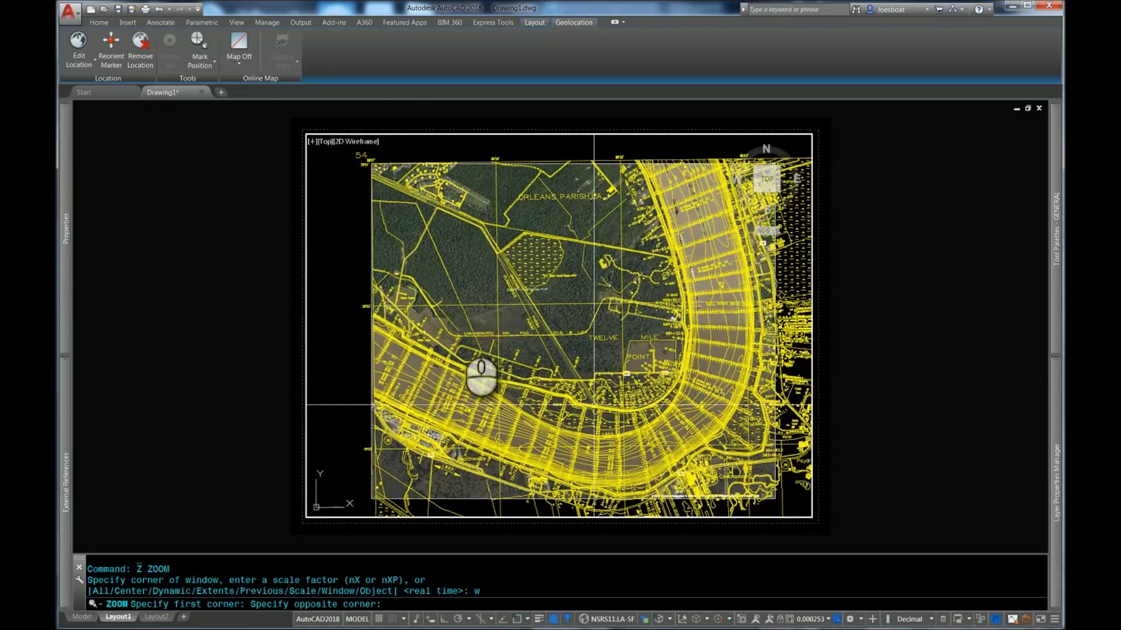
{"action": "scroll", "coordinate": [577, 358], "scroll_direction": "up", "scroll_amount": 2}
{"action": "middle_click_drag", "start_coordinate": [593, 385], "coordinate": [512, 369]}
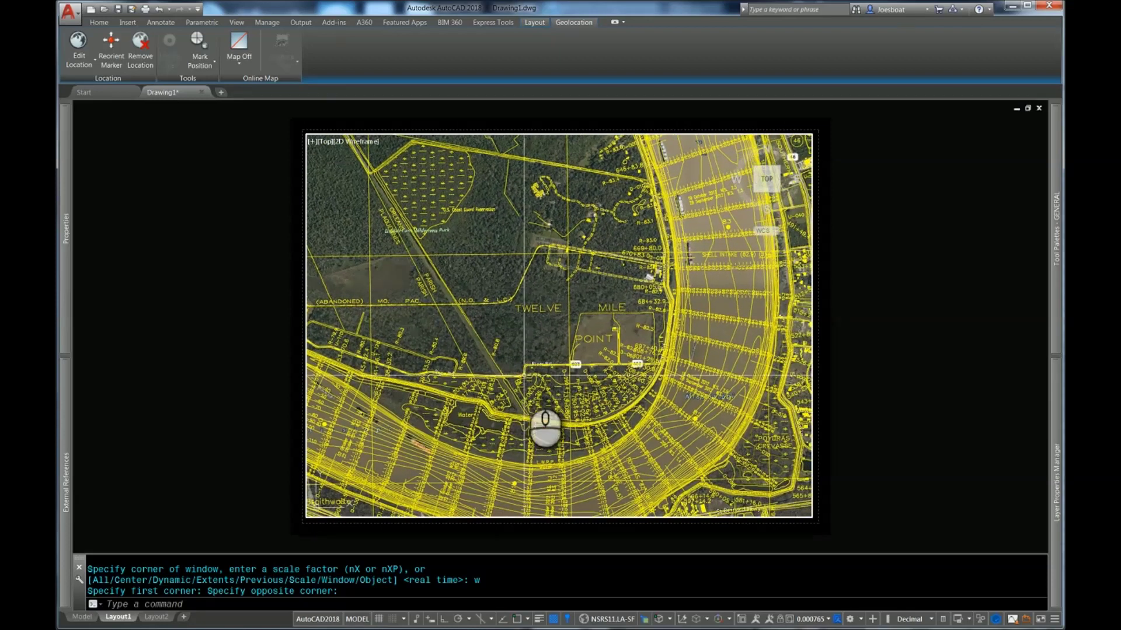
{"action": "scroll", "coordinate": [536, 417], "scroll_direction": "down", "scroll_amount": 2}
{"action": "key", "text": "Escape"}
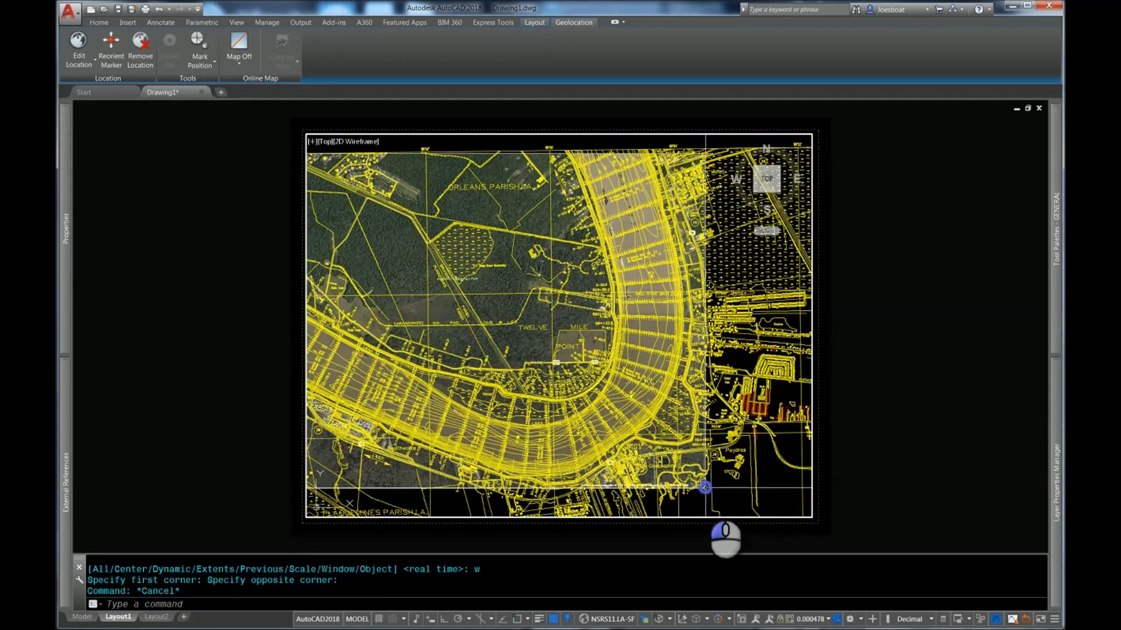
Stretch the map image's southeast corner out toward the viewport's southeast corner, check the enlarged coverage, and return to paper space.
{"action": "left_click", "coordinate": [705, 487]}
{"action": "left_click", "coordinate": [705, 488]}
{"action": "left_click", "coordinate": [796, 508]}
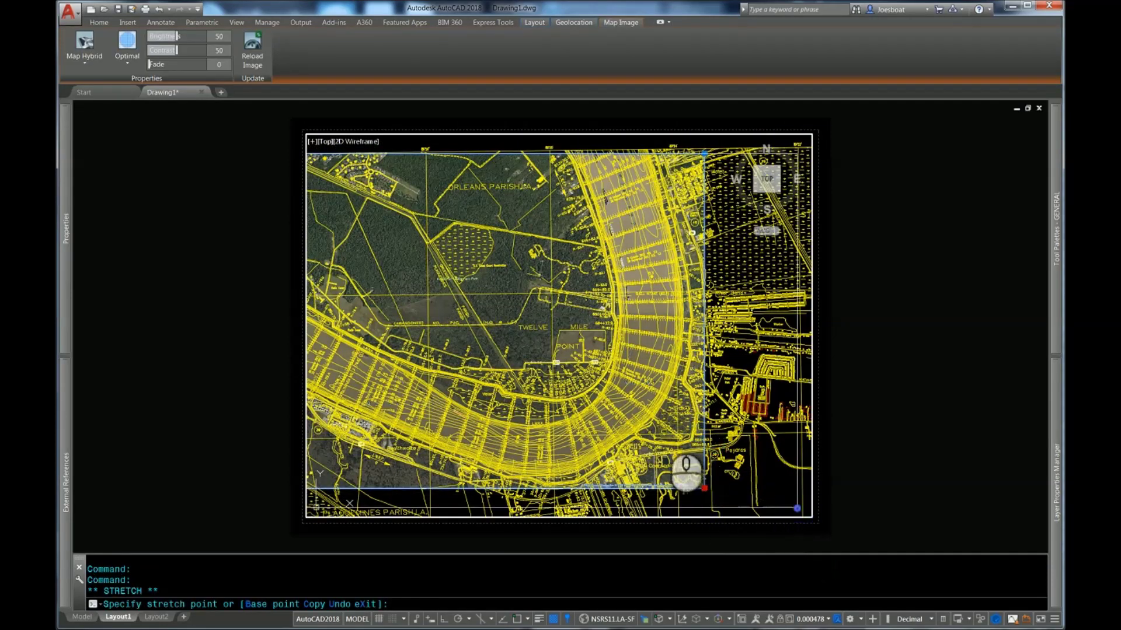
{"action": "middle_click_drag", "start_coordinate": [545, 375], "coordinate": [567, 363]}
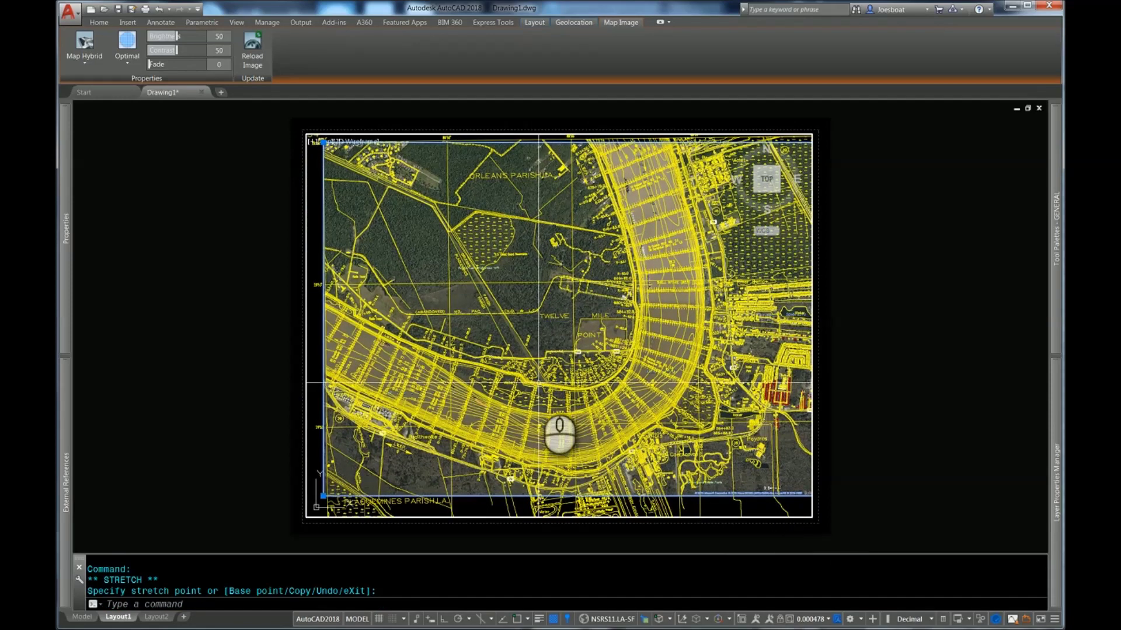
{"action": "scroll", "coordinate": [559, 435], "scroll_direction": "up", "scroll_amount": 1}
{"action": "scroll", "coordinate": [538, 442], "scroll_direction": "up", "scroll_amount": 2}
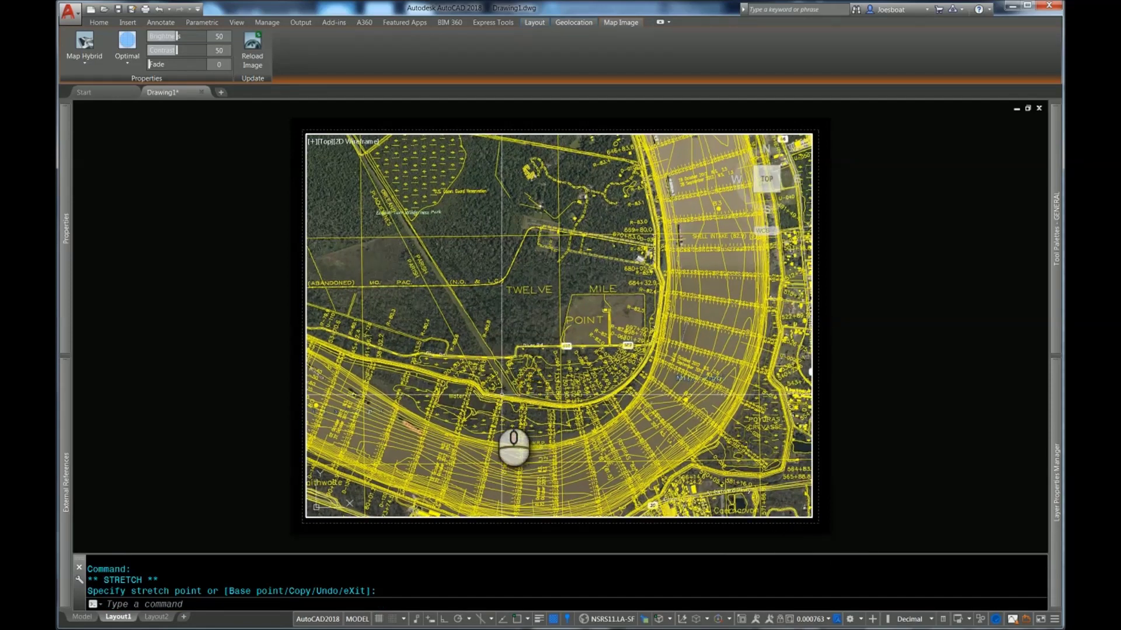
{"action": "double_click", "coordinate": [238, 400]}
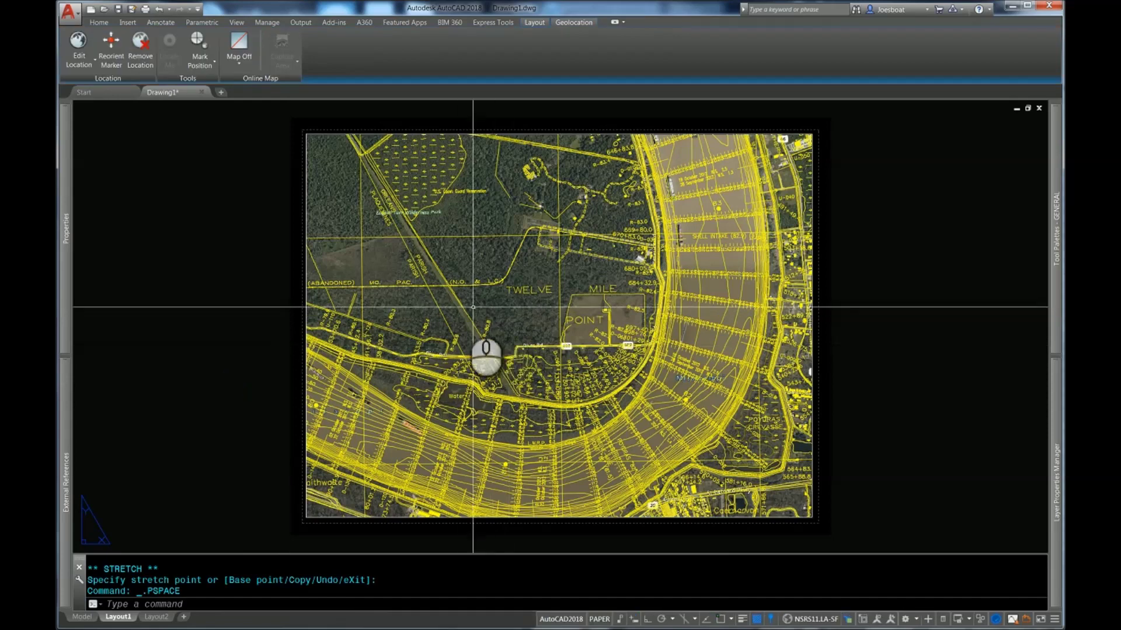
{"action": "key", "text": "Escape"}
Reactivate the Layout1 viewport, view the map image's brightness, contrast and fade settings in Image Adjust, and return to paper space.
{"action": "double_click", "coordinate": [457, 298]}
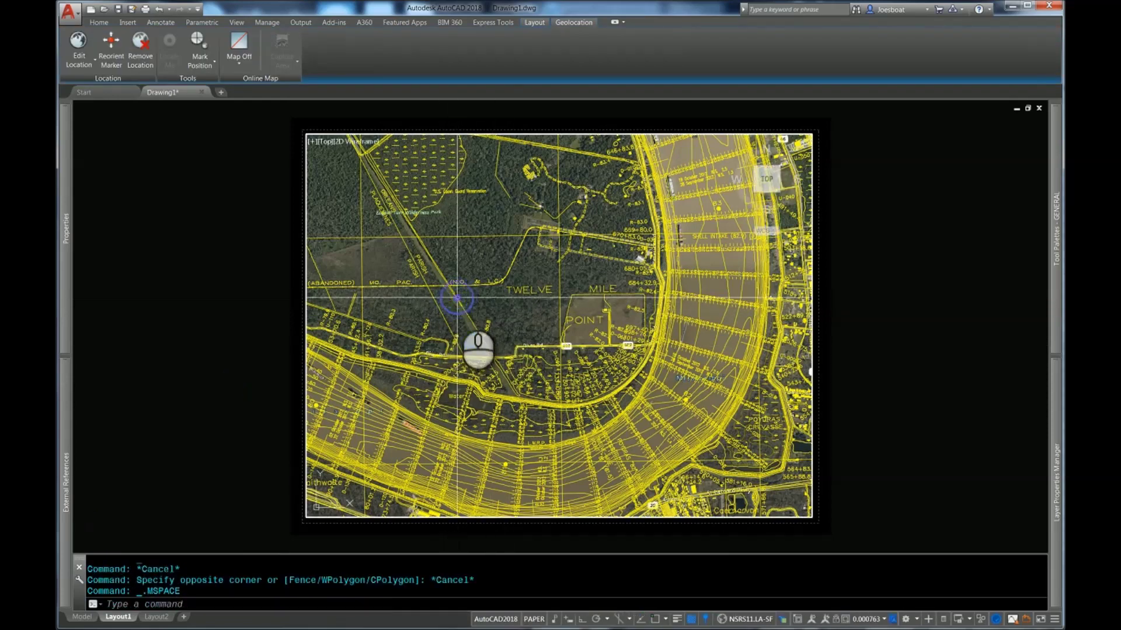
{"action": "scroll", "coordinate": [460, 299], "scroll_direction": "down", "scroll_amount": 2}
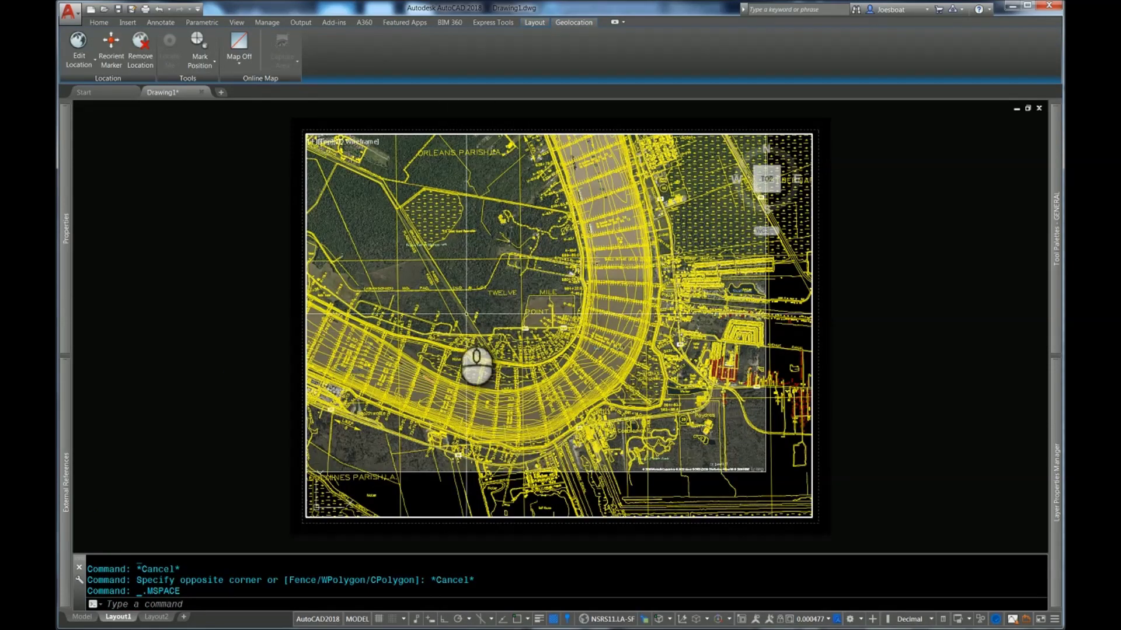
{"action": "double_click", "coordinate": [414, 472]}
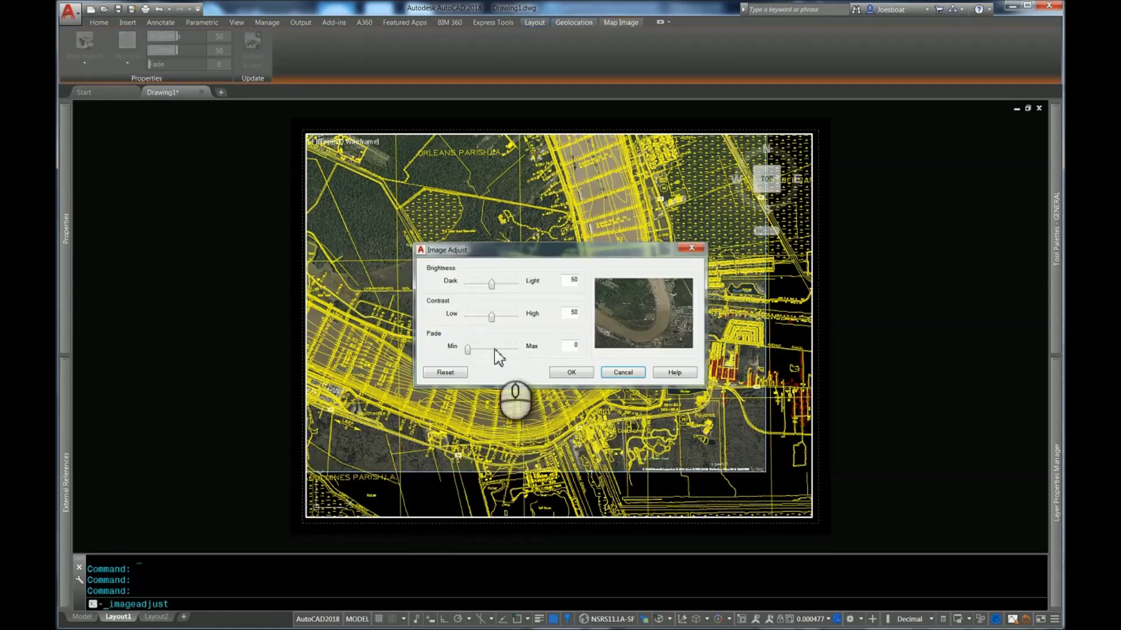
{"action": "key", "text": "Return"}
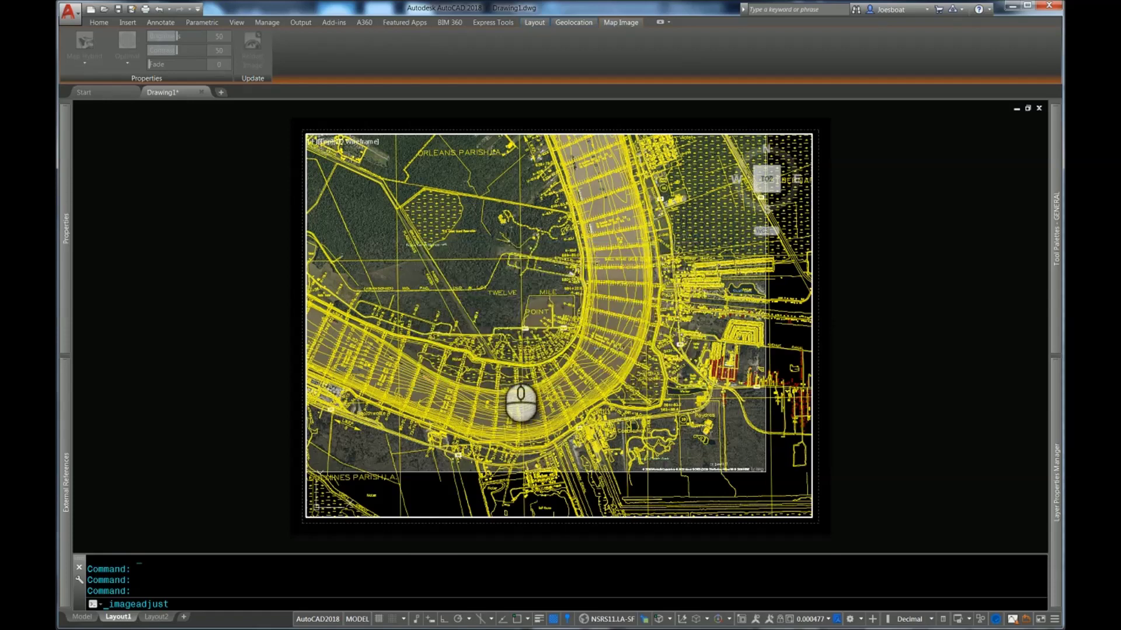
{"action": "double_click", "coordinate": [295, 369]}
{"action": "left_click", "coordinate": [216, 351]}
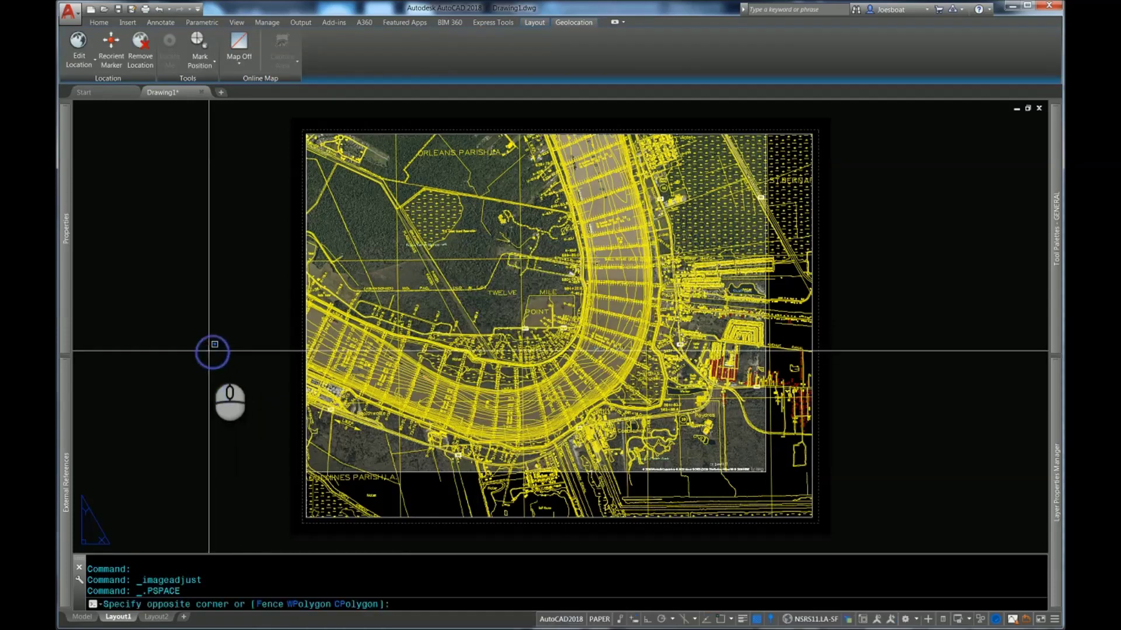
{"action": "key", "text": "Escape"}
{"action": "key", "text": "Escape"}
{"action": "key", "text": "Escape"}
Preview a plot of Layout1 using the previous plot's page setup, examine the linework over the map image, and cancel the plot.
{"action": "key", "text": "Return"}
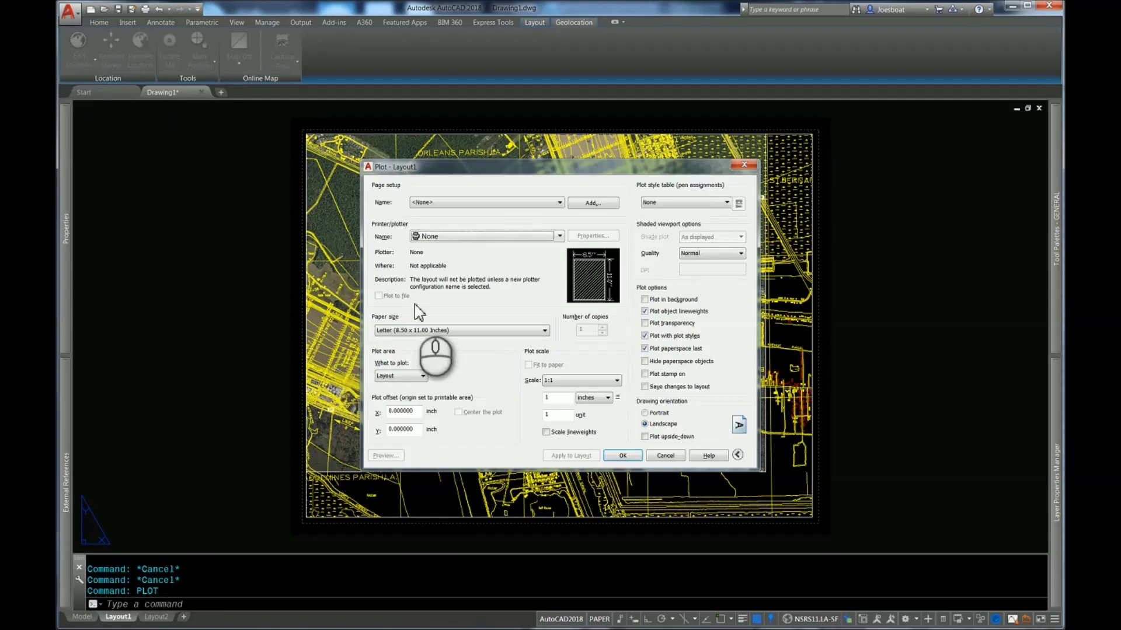
{"action": "left_click", "coordinate": [481, 203]}
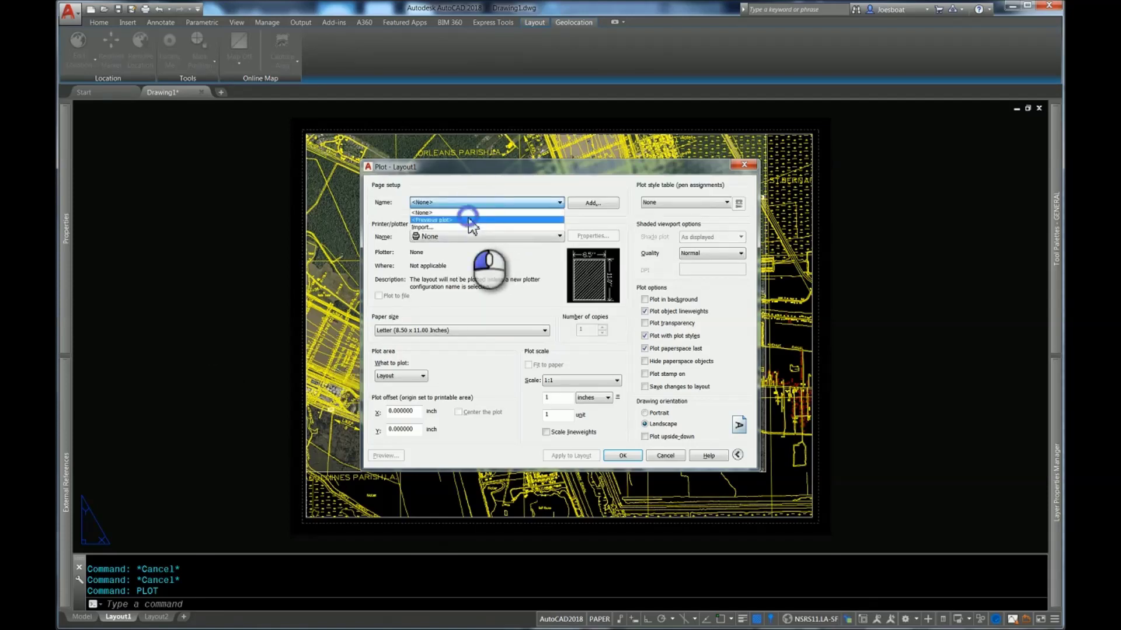
{"action": "left_click", "coordinate": [469, 220]}
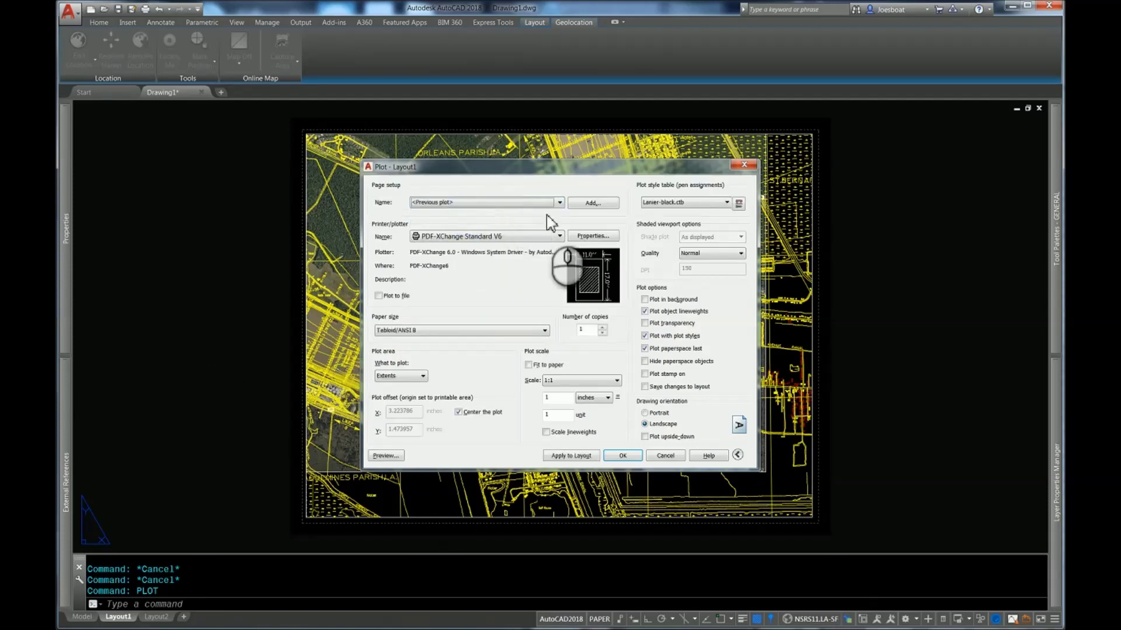
{"action": "left_click", "coordinate": [383, 455]}
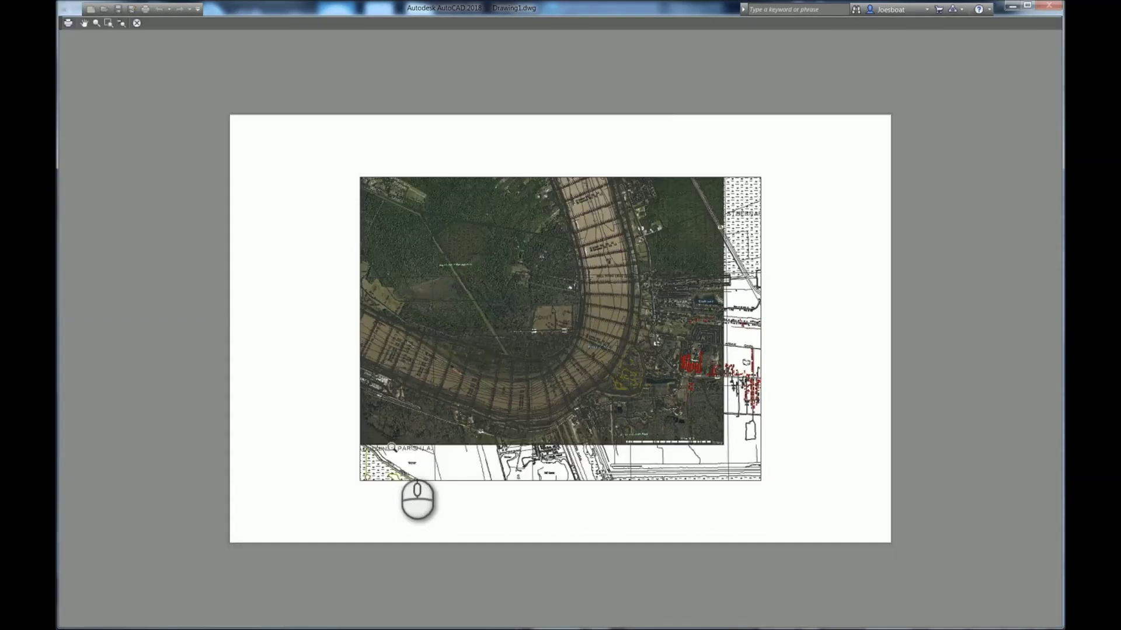
{"action": "scroll", "coordinate": [566, 330], "scroll_direction": "up", "scroll_amount": 4}
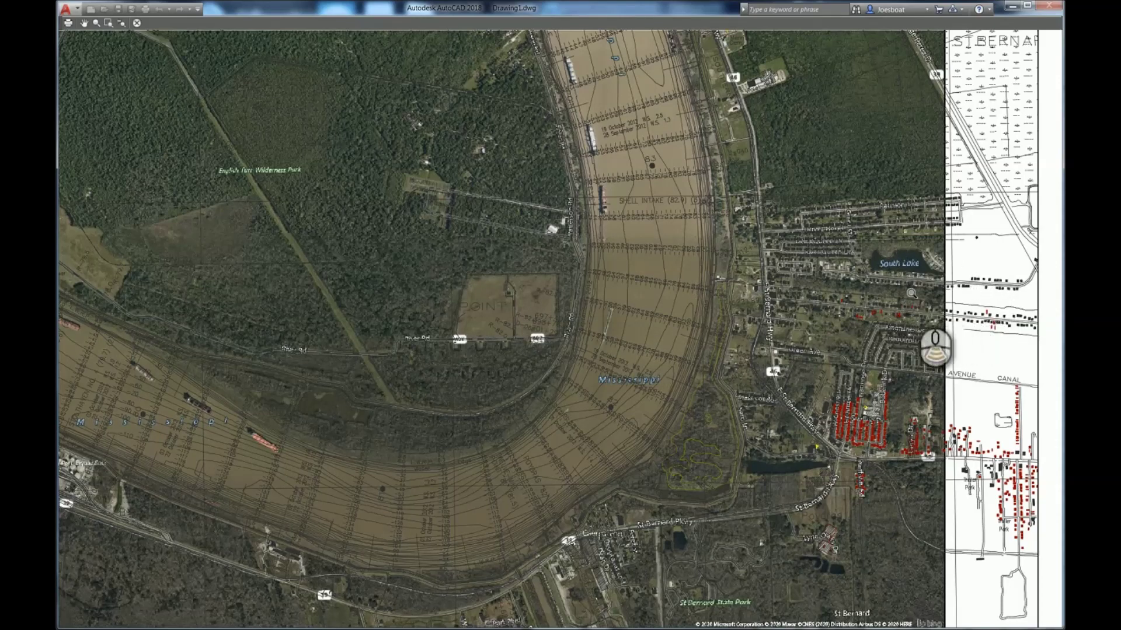
{"action": "scroll", "coordinate": [909, 290], "scroll_direction": "down", "scroll_amount": 4}
{"action": "key", "text": "Escape"}
{"action": "key", "text": "Escape"}
{"action": "key", "text": "Escape"}
Set the captured map image's fade to 50 with Image Adjust and return to paper space.
{"action": "double_click", "coordinate": [750, 471]}
{"action": "double_click", "coordinate": [749, 470]}
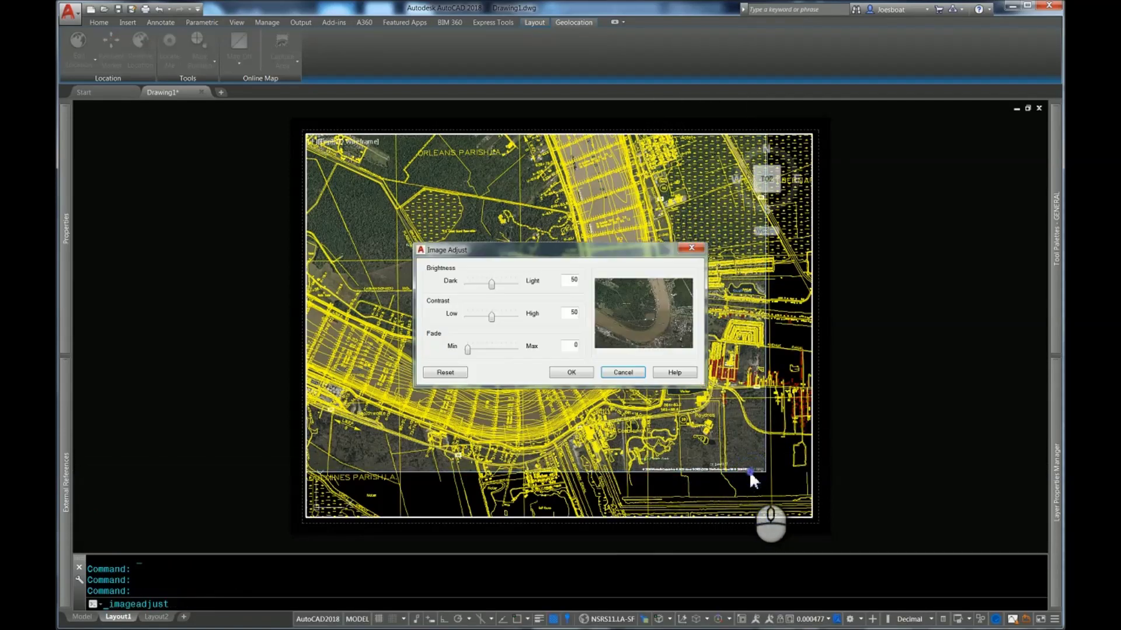
{"action": "left_click", "coordinate": [502, 350]}
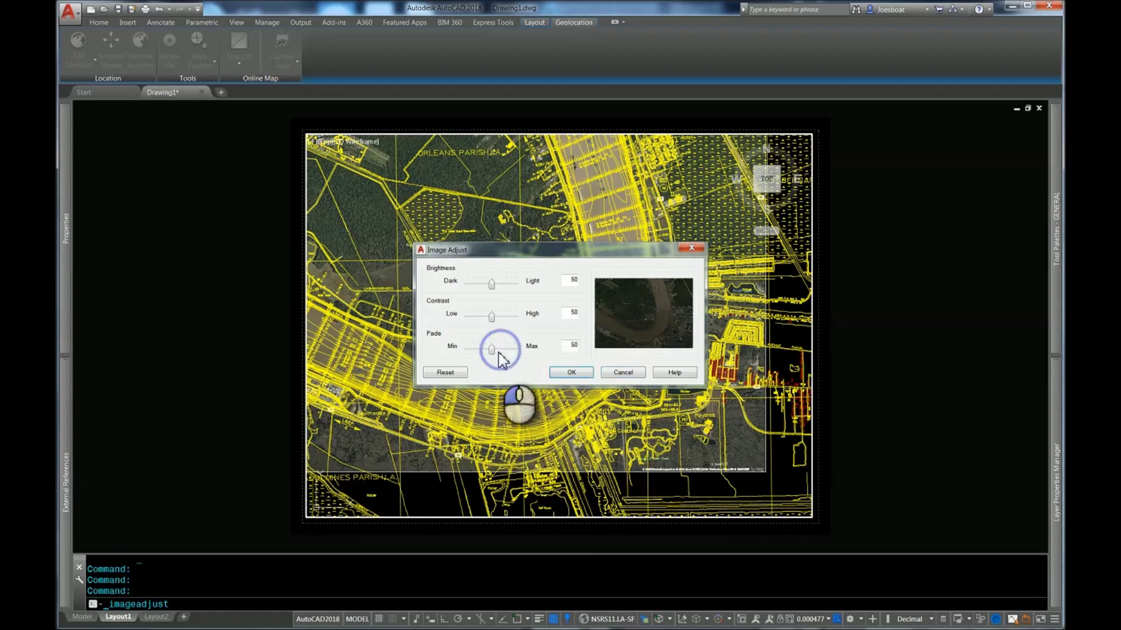
{"action": "left_click", "coordinate": [572, 372]}
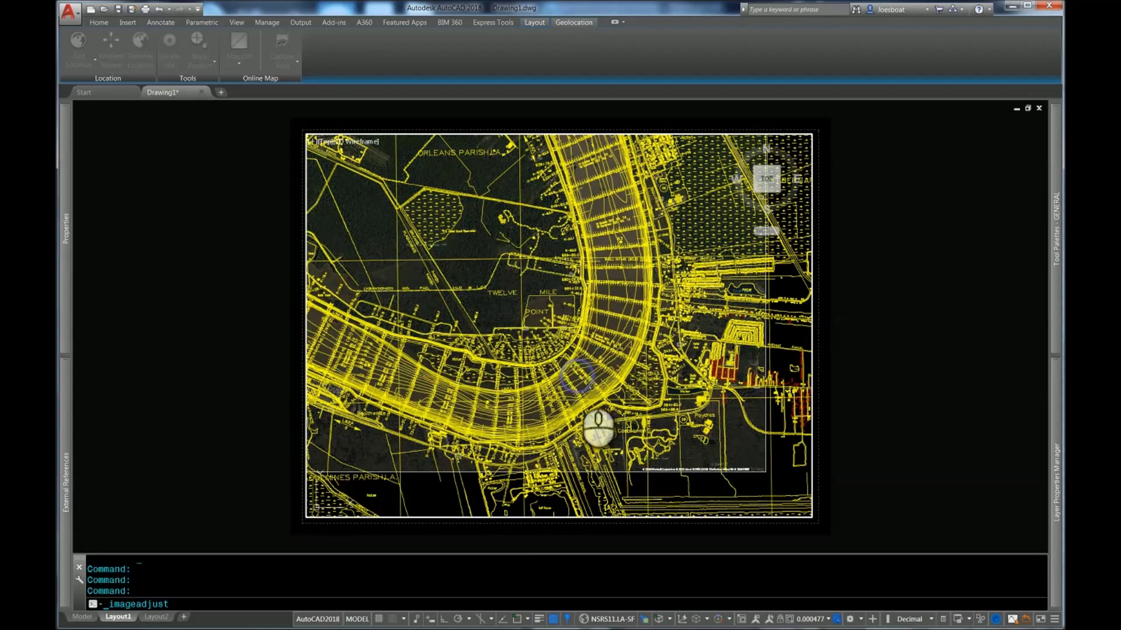
{"action": "double_click", "coordinate": [214, 363]}
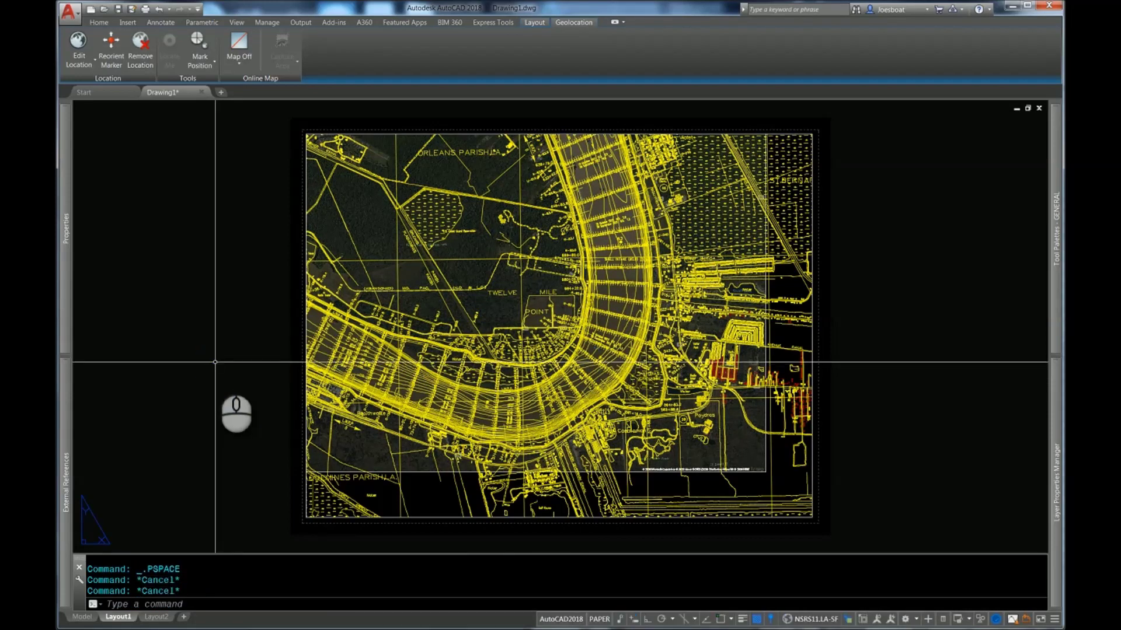
Apply the previous plot's page setup to Layout1 and generate a plot preview.
{"action": "type", "text": "pre"}
{"action": "key", "text": "Return"}
{"action": "key", "text": "Escape"}
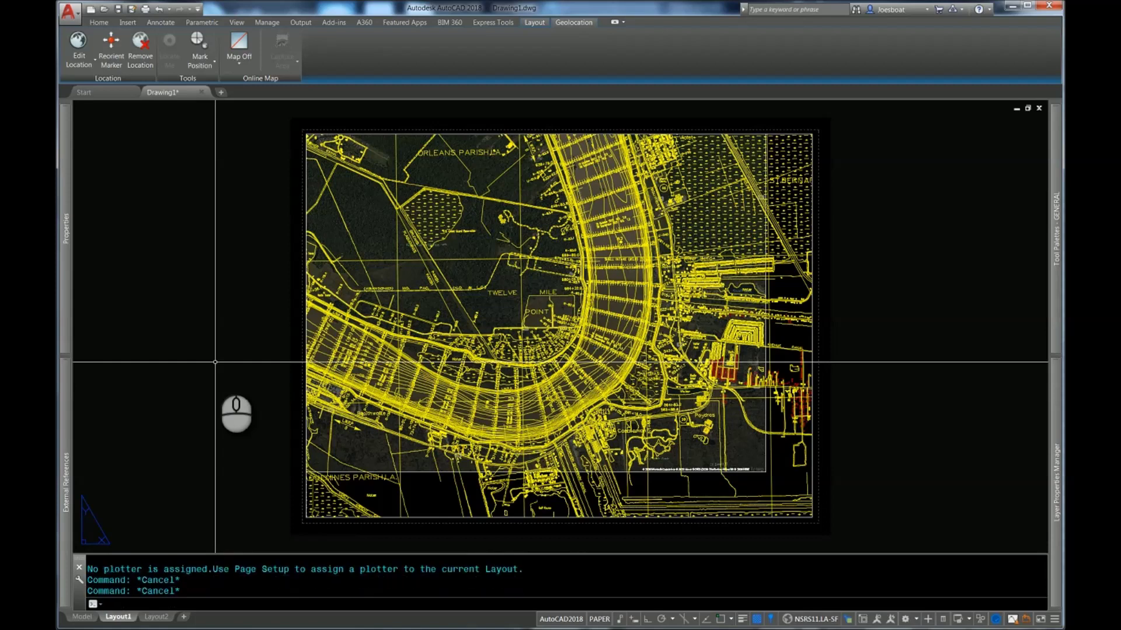
{"action": "type", "text": "pl"}
{"action": "key", "text": "Return"}
{"action": "left_click", "coordinate": [478, 202]}
{"action": "left_click", "coordinate": [465, 219]}
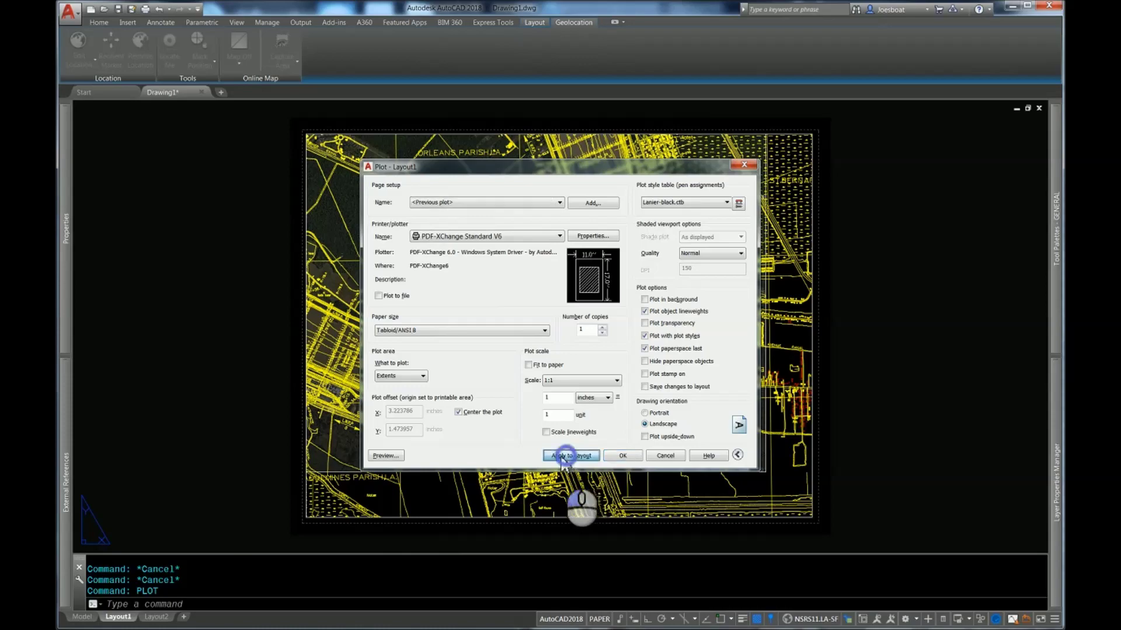
{"action": "left_click", "coordinate": [386, 455]}
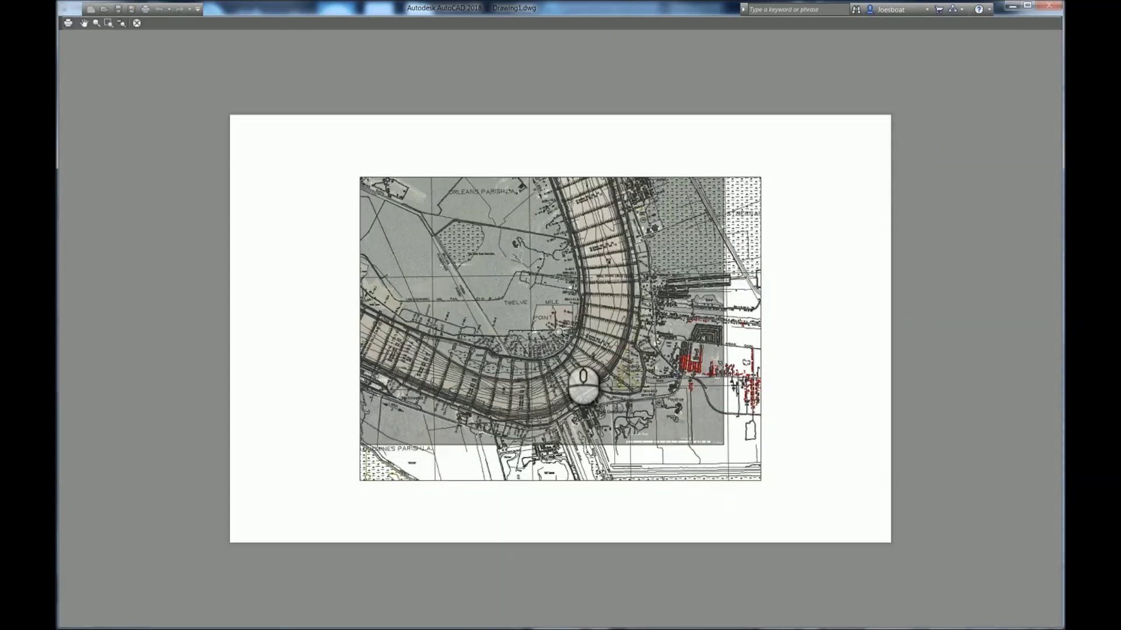
Examine the faded map image beneath the survey linework in the plot preview and cancel the plot.
{"action": "scroll", "coordinate": [583, 386], "scroll_direction": "up", "scroll_amount": 4}
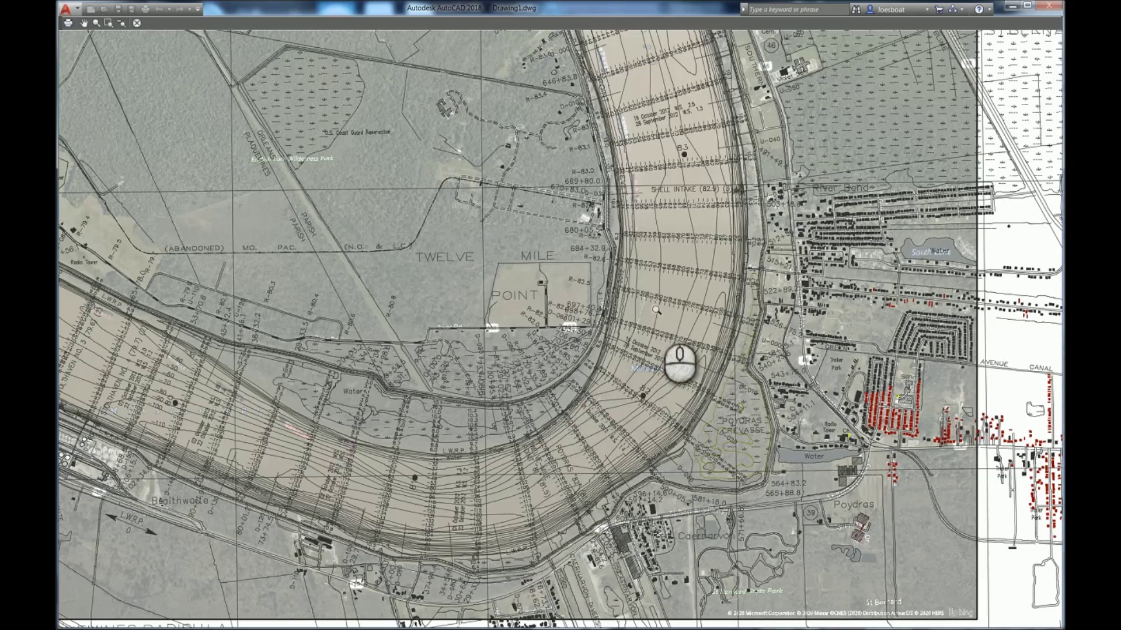
{"action": "scroll", "coordinate": [725, 358], "scroll_direction": "down", "scroll_amount": 4}
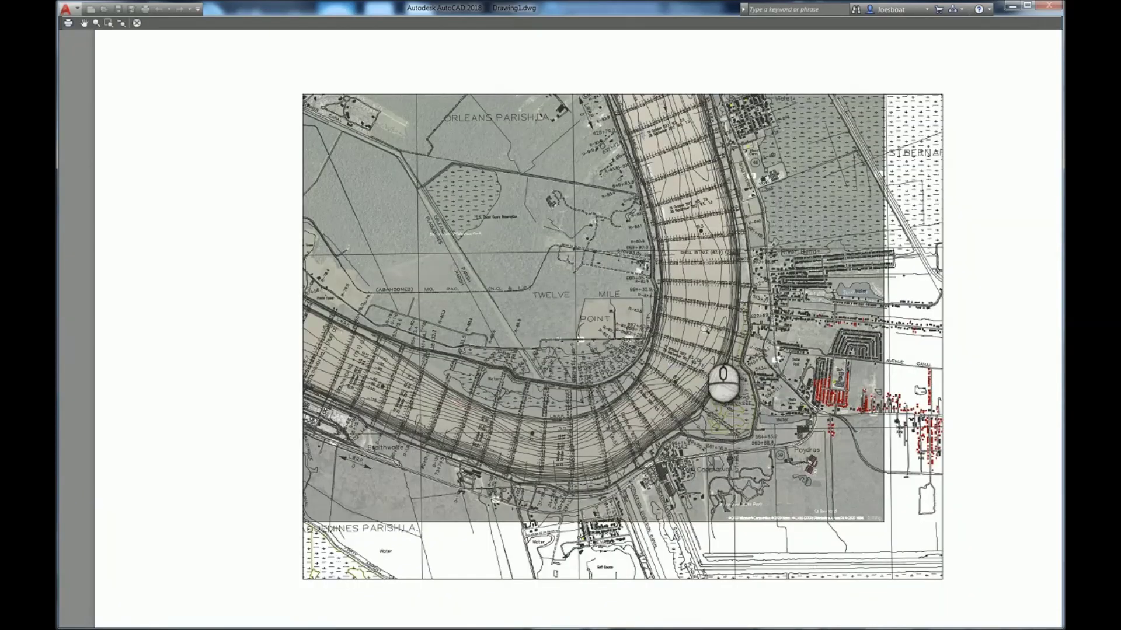
{"action": "scroll", "coordinate": [725, 385], "scroll_direction": "up", "scroll_amount": 2}
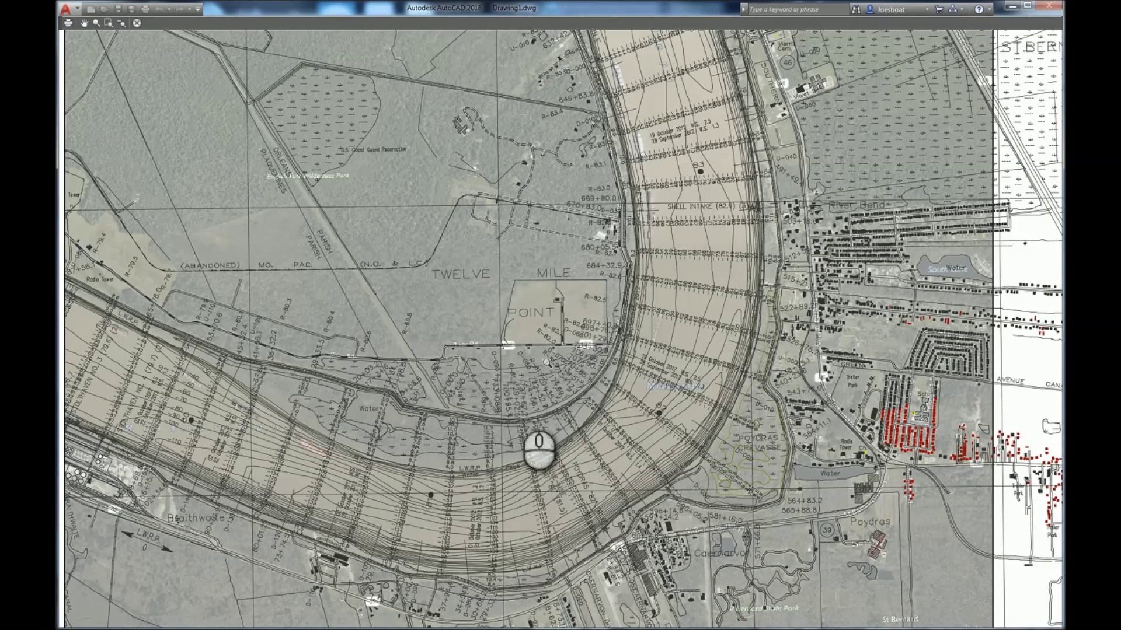
{"action": "scroll", "coordinate": [738, 346], "scroll_direction": "down", "scroll_amount": 3}
{"action": "key", "text": "Escape"}
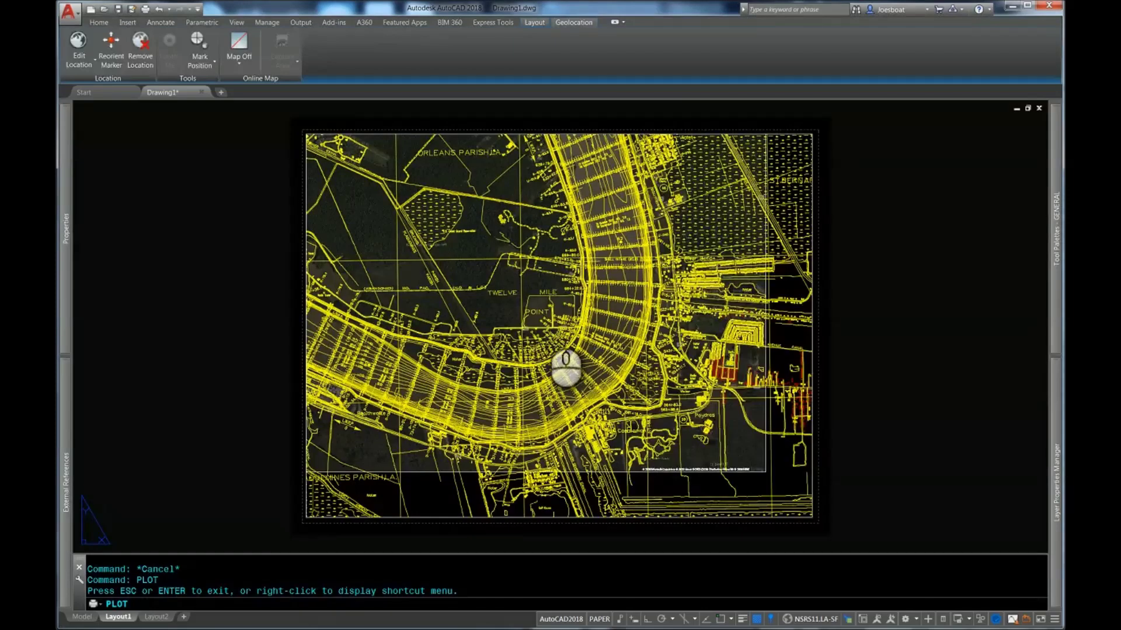
{"action": "key", "text": "Escape"}
{"action": "key", "text": "Escape"}
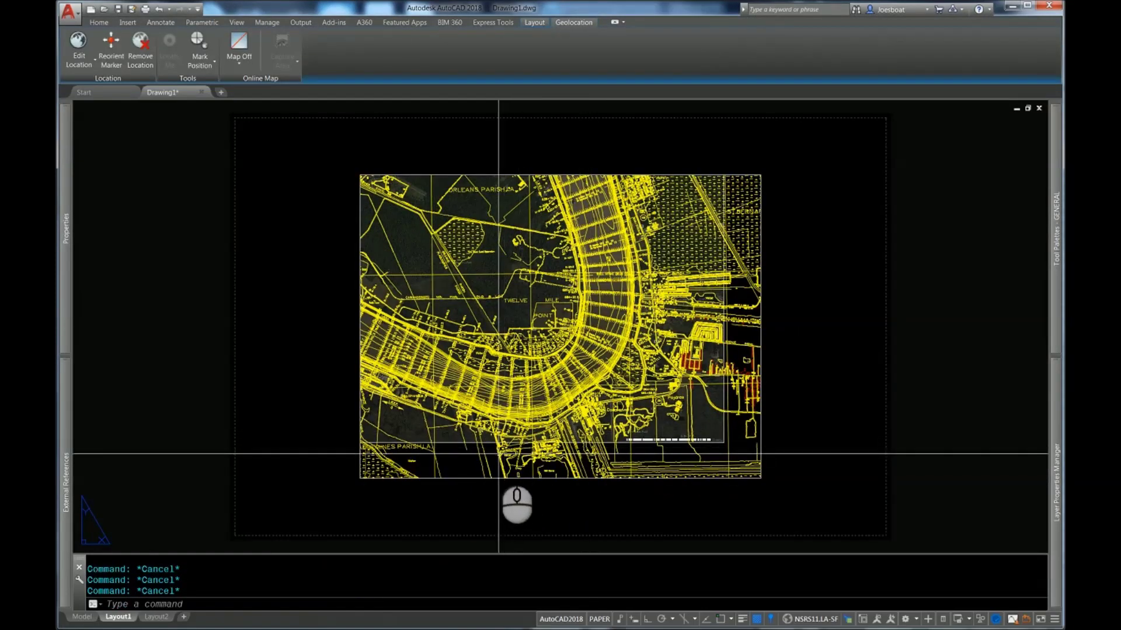
Reactivate the Layout1 viewport, view the map image's Image Adjust settings, and close them without changes.
{"action": "double_click", "coordinate": [461, 459]}
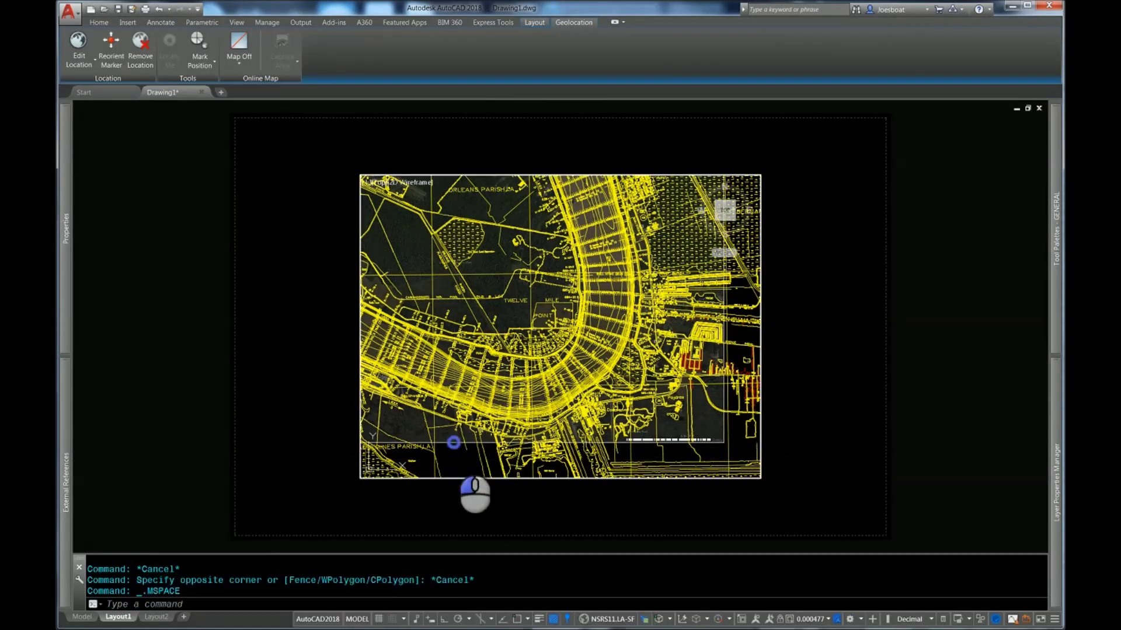
{"action": "double_click", "coordinate": [455, 443]}
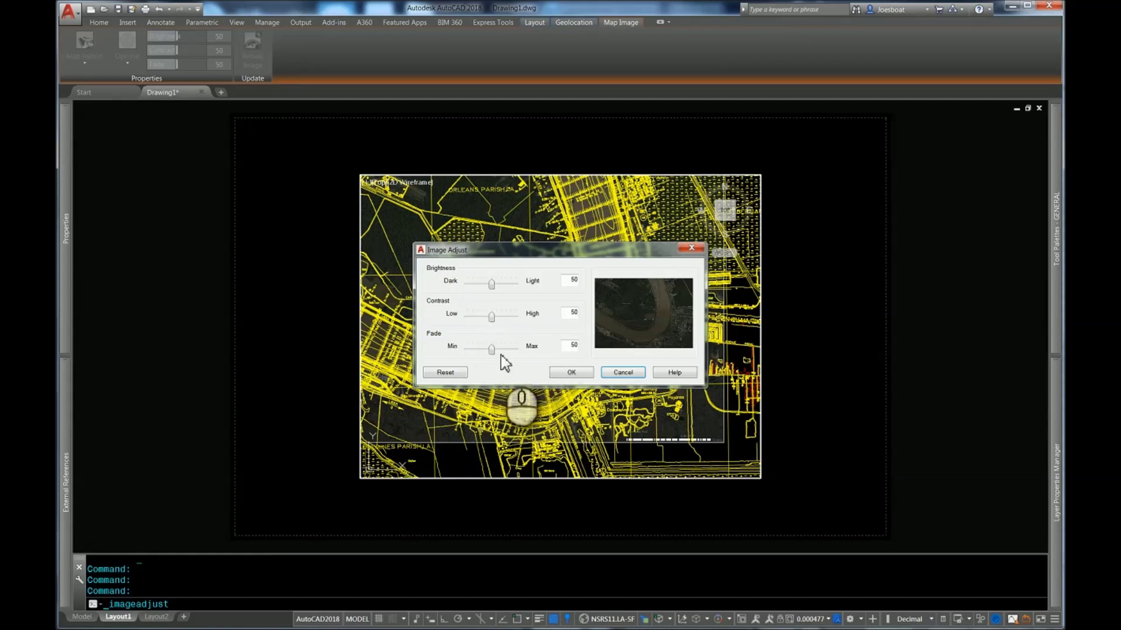
{"action": "key", "text": "Escape"}
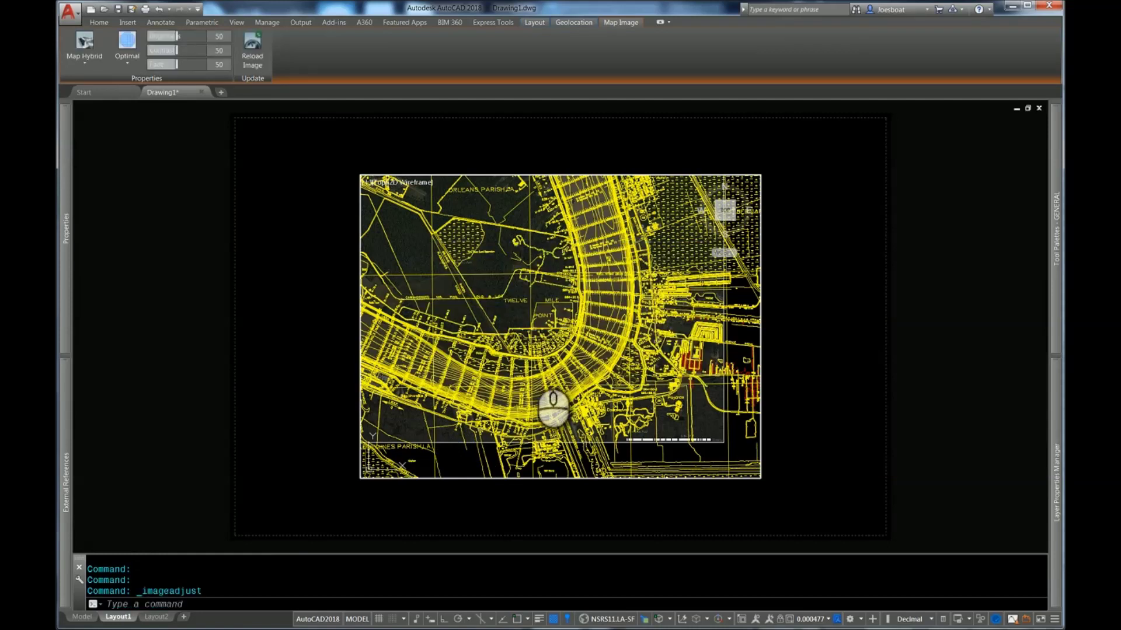
{"action": "key", "text": "Escape"}
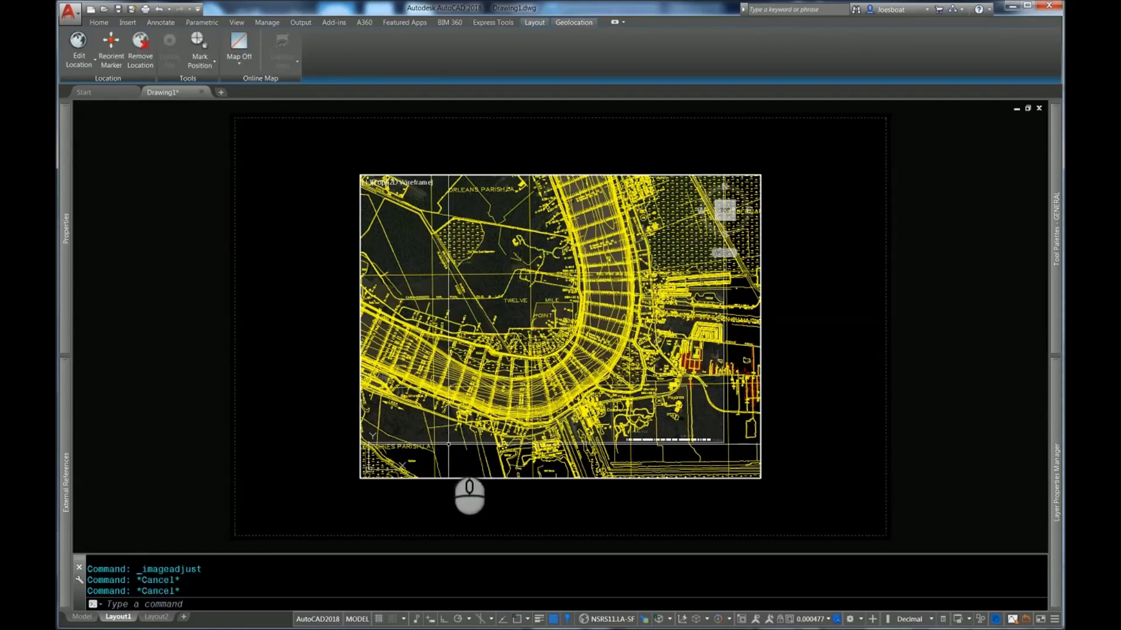
Set the captured map image's map type to Aerial and return to paper space.
{"action": "left_click", "coordinate": [448, 444]}
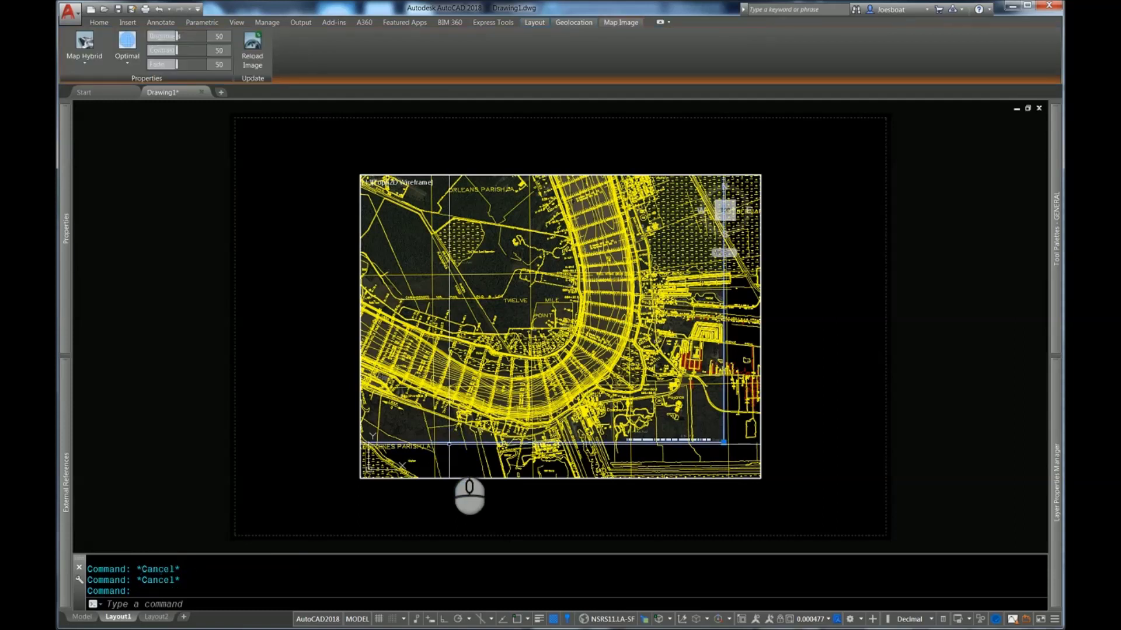
{"action": "mouse_move", "coordinate": [63, 284]}
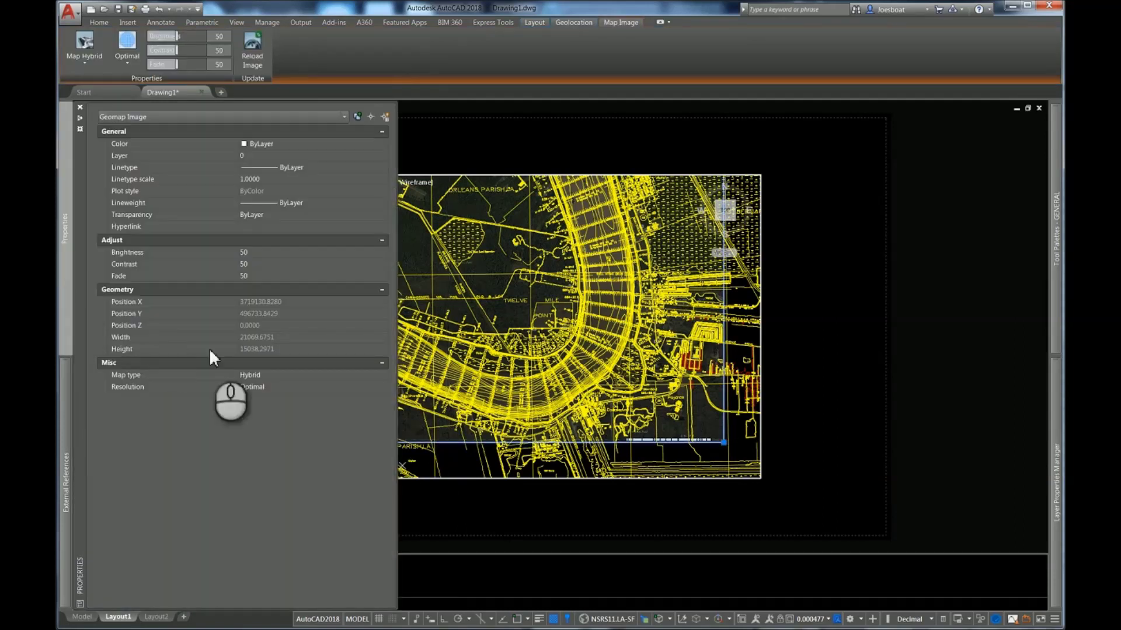
{"action": "left_click", "coordinate": [263, 375]}
{"action": "left_click", "coordinate": [261, 374]}
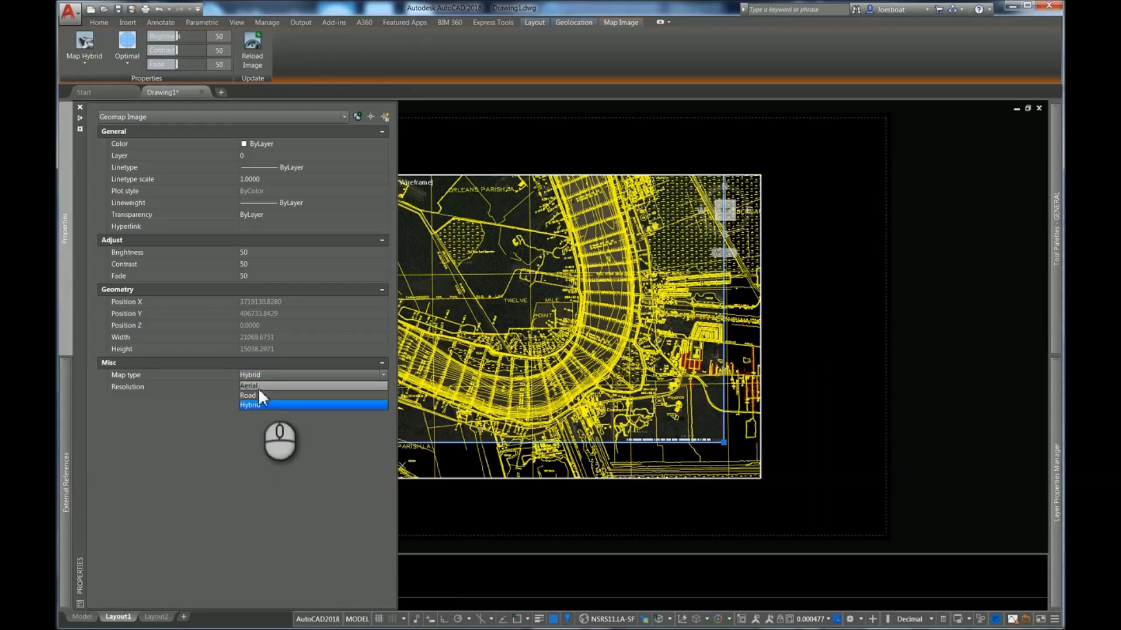
{"action": "left_click", "coordinate": [258, 387]}
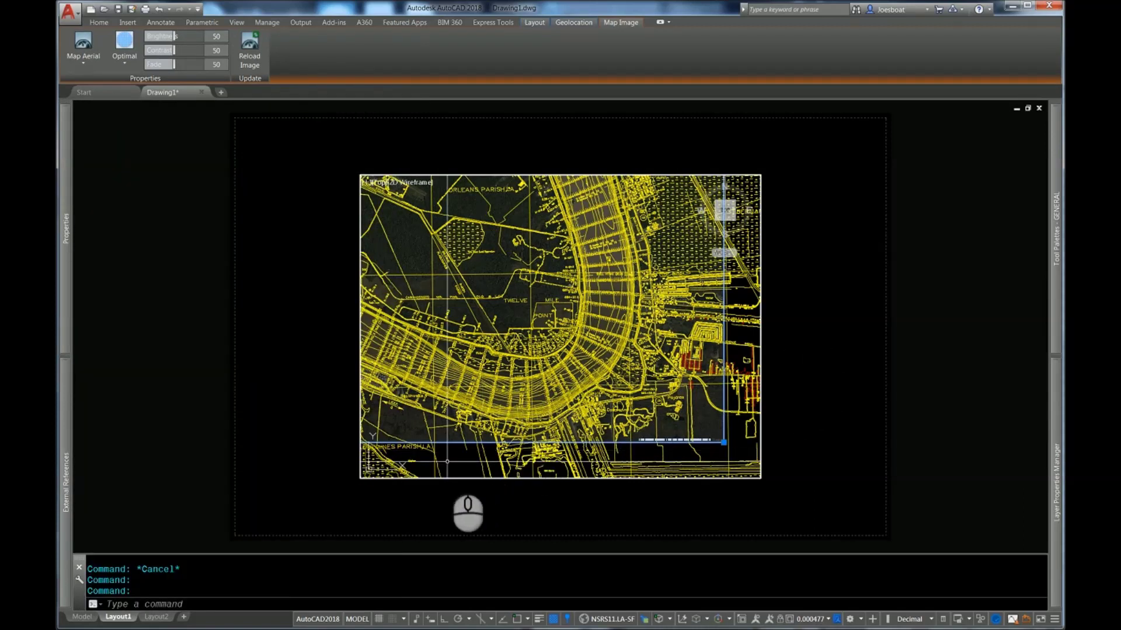
{"action": "left_click", "coordinate": [447, 461]}
{"action": "key", "text": "Escape"}
{"action": "key", "text": "Escape"}
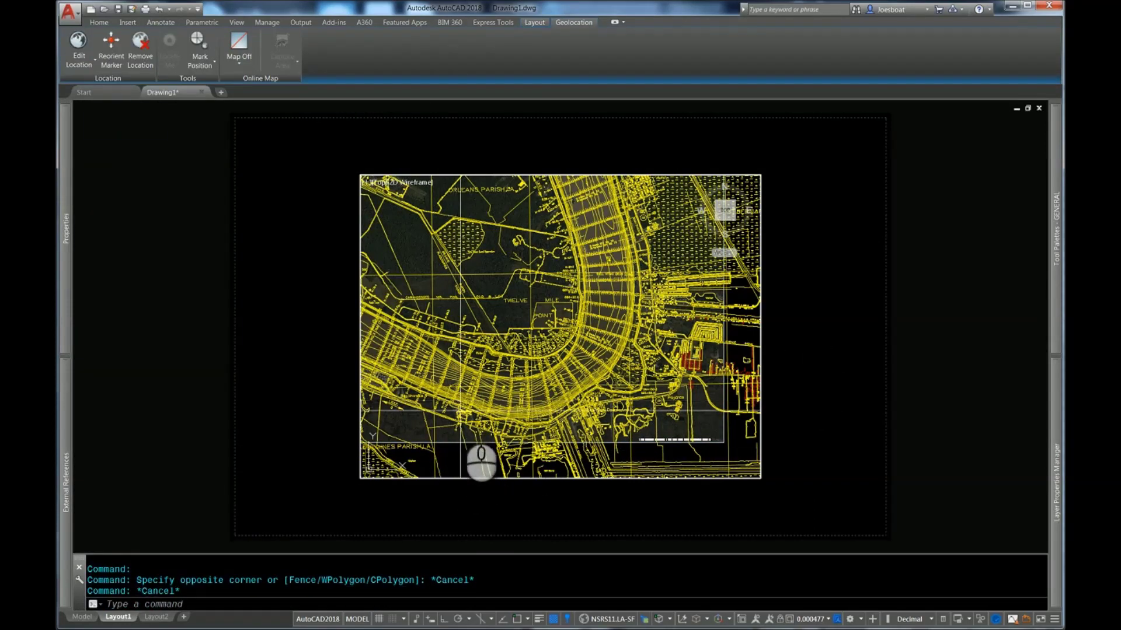
{"action": "double_click", "coordinate": [435, 474]}
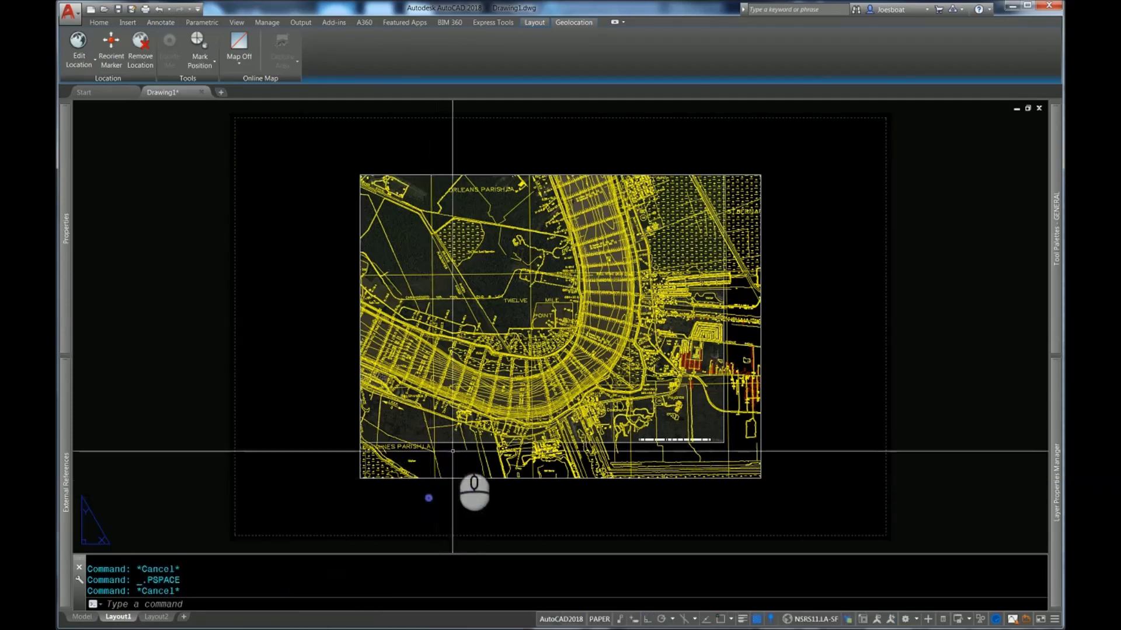
Reactivate the viewport, set the captured map image's map type to Road, and return to paper space.
{"action": "scroll", "coordinate": [458, 466], "scroll_direction": "up", "scroll_amount": 4}
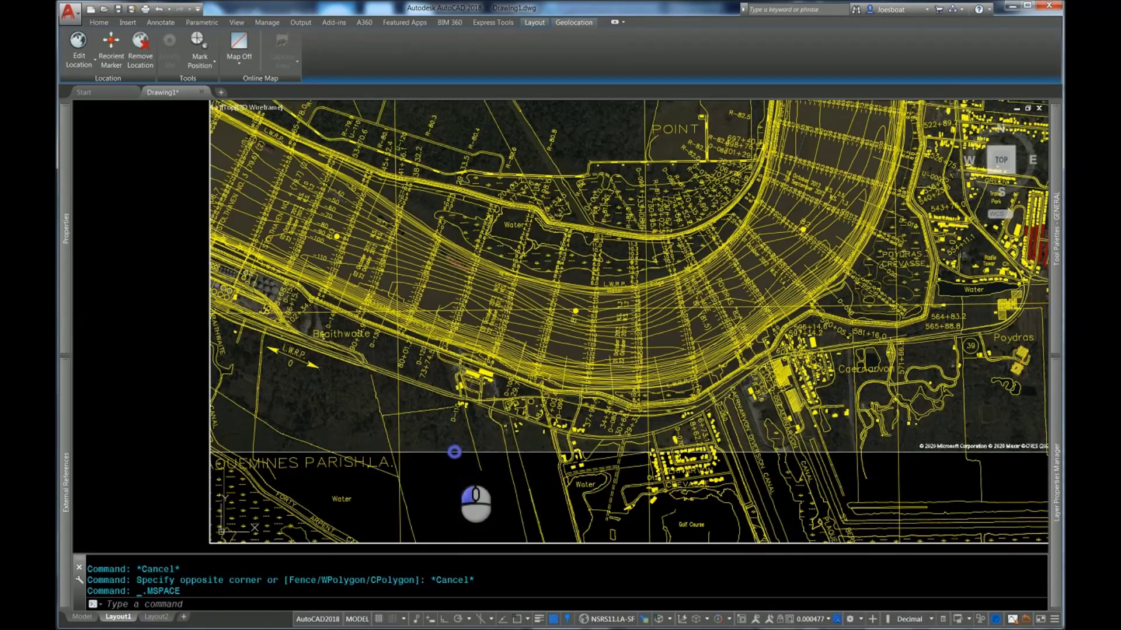
{"action": "left_click", "coordinate": [456, 453]}
{"action": "mouse_move", "coordinate": [66, 303]}
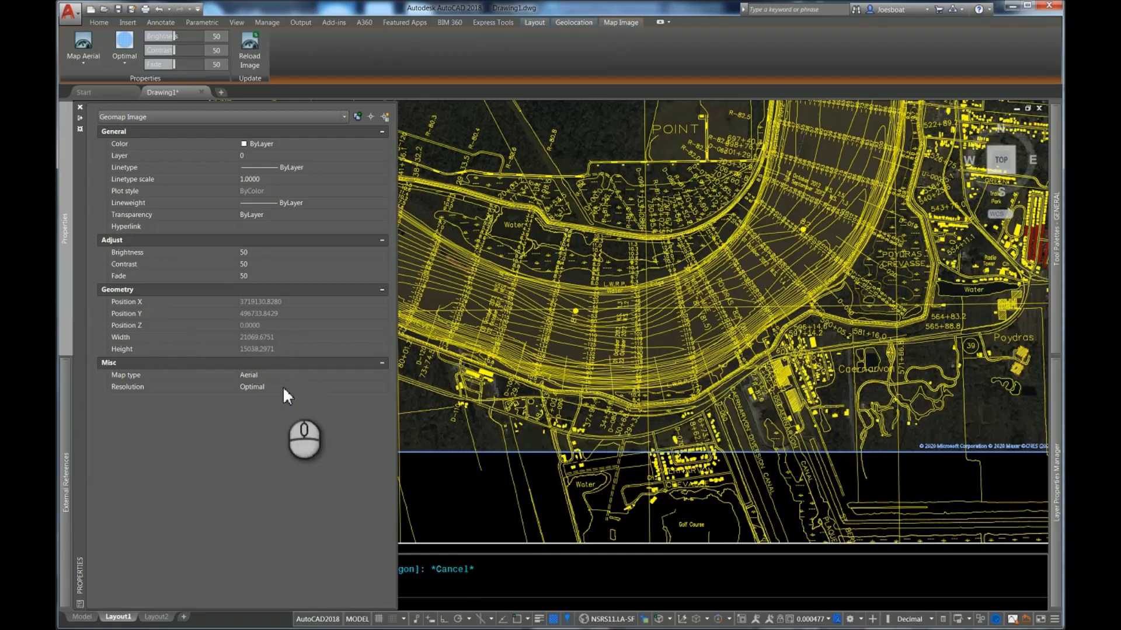
{"action": "left_click", "coordinate": [267, 374]}
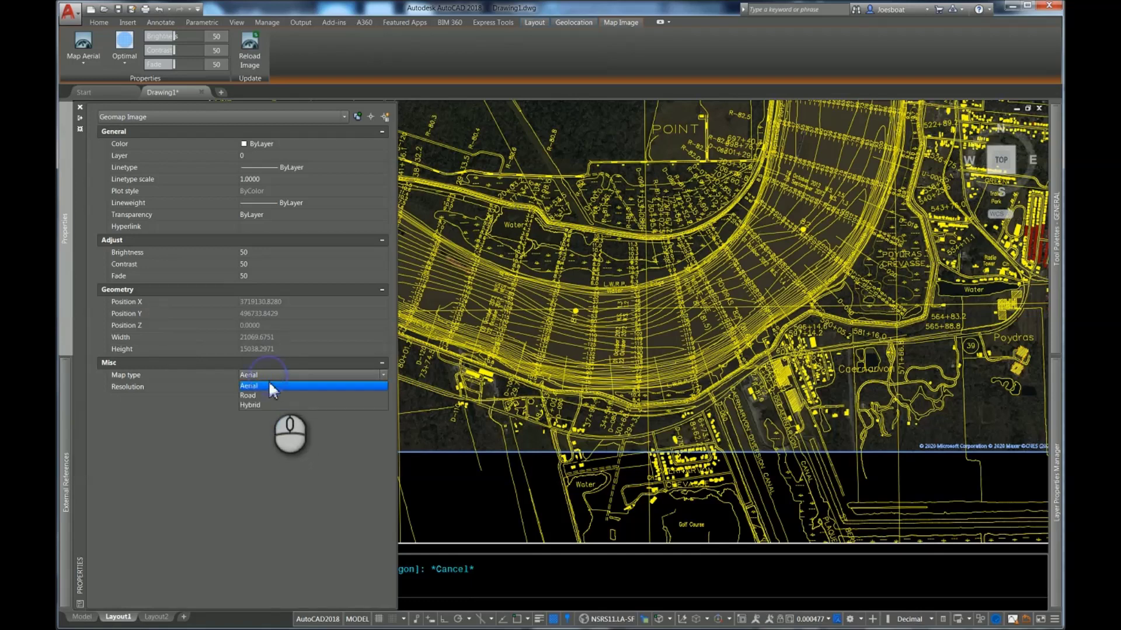
{"action": "left_click", "coordinate": [266, 395]}
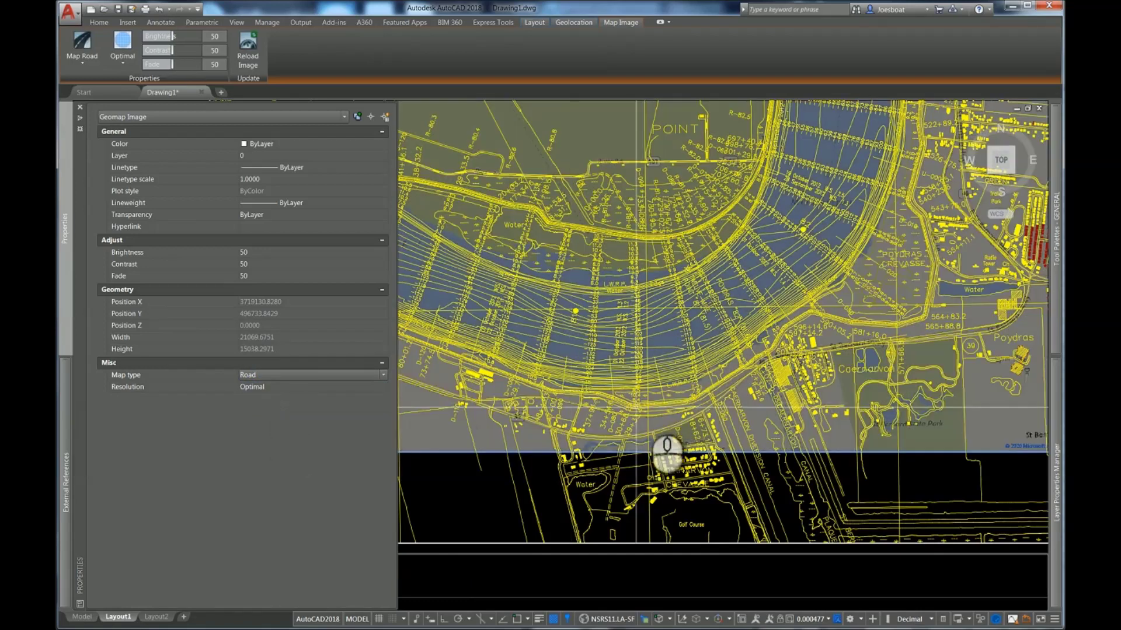
{"action": "key", "text": "Escape"}
{"action": "double_click", "coordinate": [185, 417]}
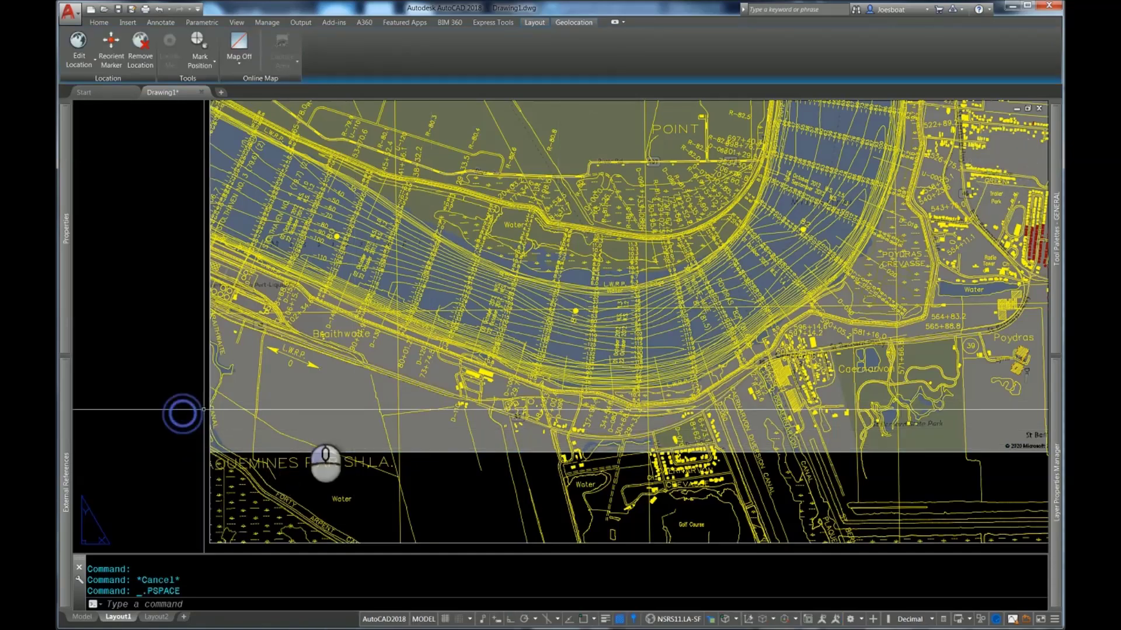
Examine the road map image behind the survey linework across the Layout1 viewport.
{"action": "scroll", "coordinate": [513, 409], "scroll_direction": "down", "scroll_amount": 5}
{"action": "scroll", "coordinate": [699, 391], "scroll_direction": "up", "scroll_amount": 7}
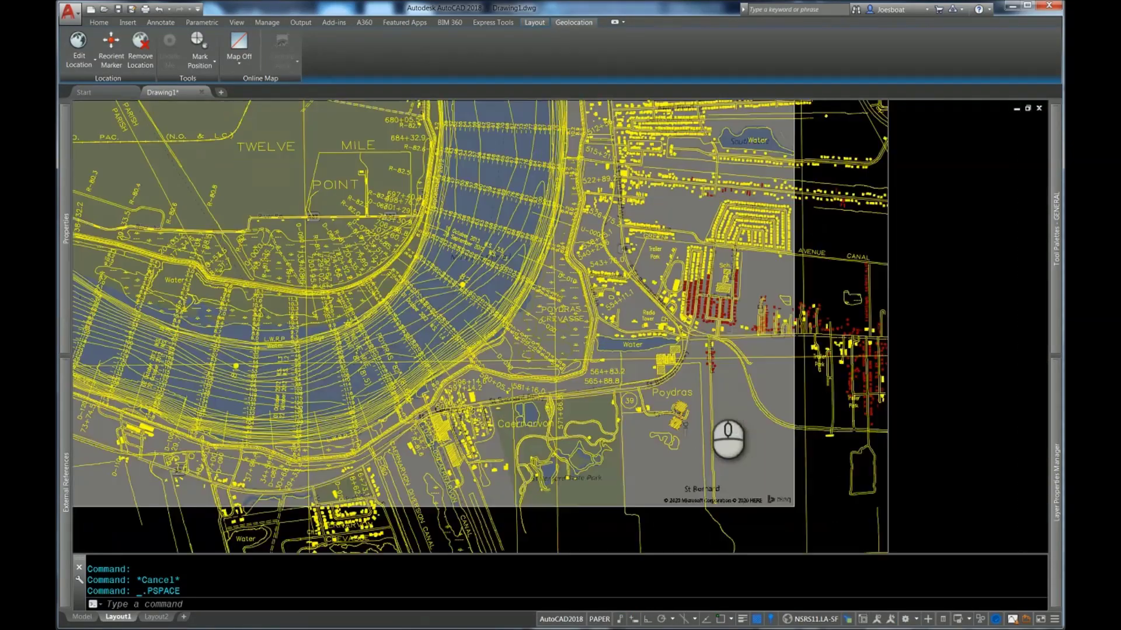
{"action": "middle_click_drag", "start_coordinate": [607, 356], "coordinate": [545, 355]}
{"action": "scroll", "coordinate": [545, 354], "scroll_direction": "down", "scroll_amount": 9}
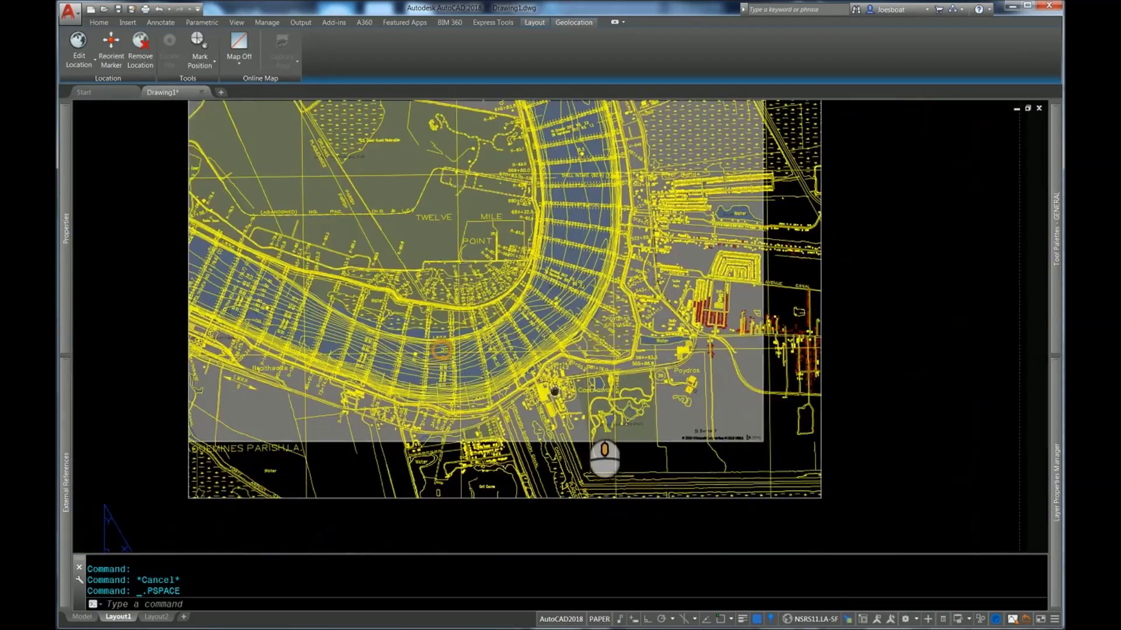
{"action": "middle_click_drag", "start_coordinate": [555, 391], "coordinate": [704, 457]}
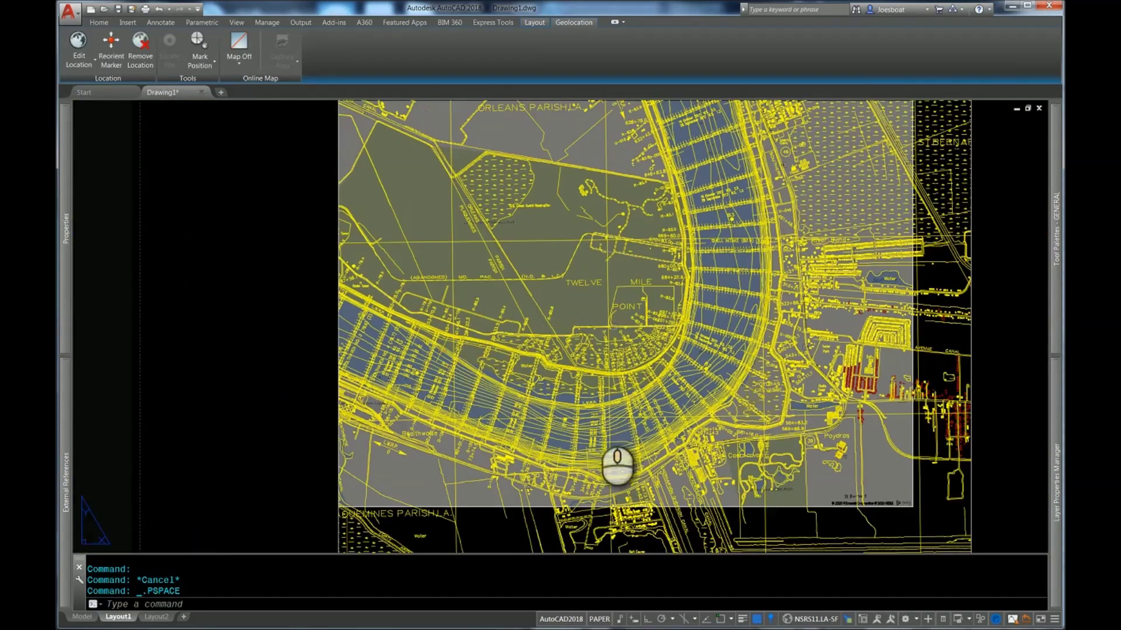
{"action": "middle_click_drag", "start_coordinate": [645, 397], "coordinate": [600, 386]}
{"action": "key", "text": "Escape"}
{"action": "key", "text": "Escape"}
Reactivate the viewport, set the captured map image's map type to Hybrid, and return to paper space.
{"action": "left_click", "coordinate": [450, 520]}
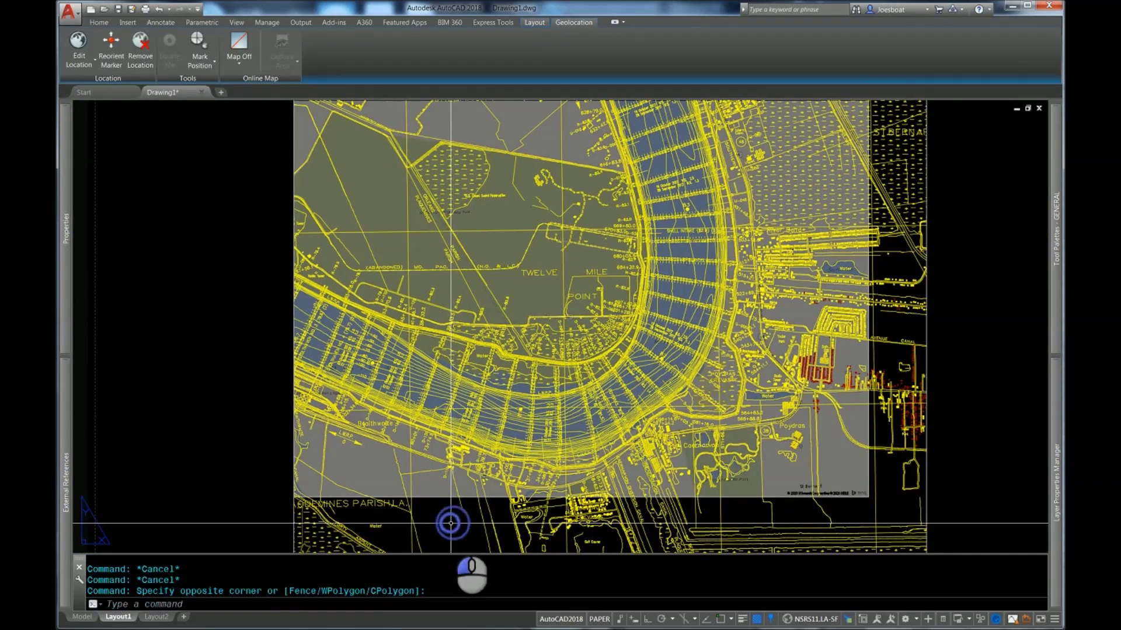
{"action": "double_click", "coordinate": [447, 519]}
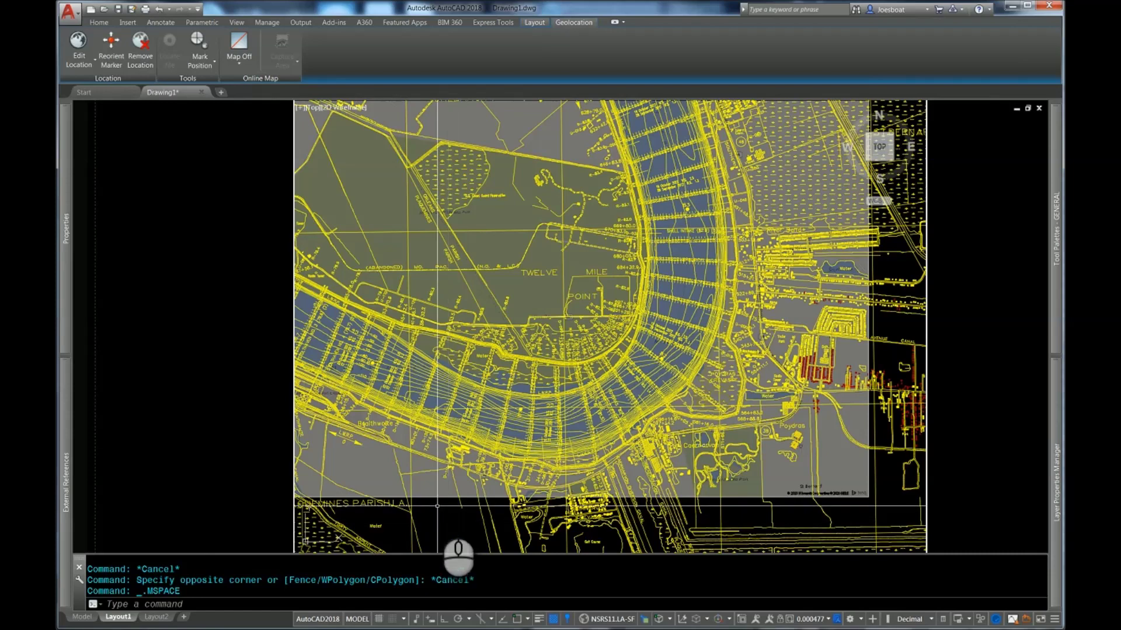
{"action": "left_click", "coordinate": [437, 499]}
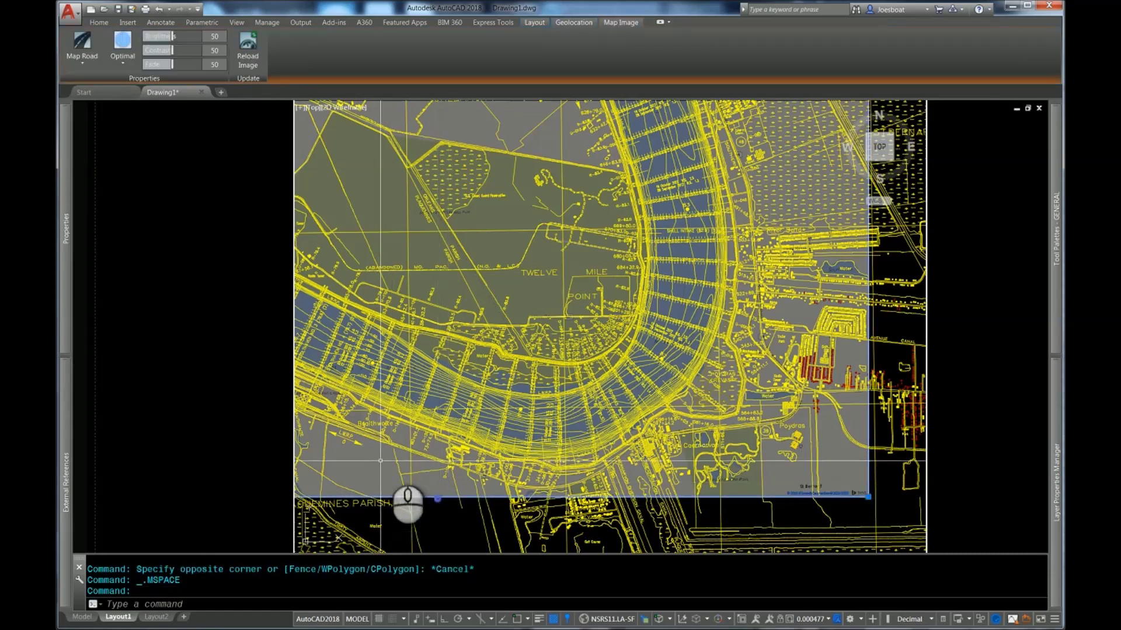
{"action": "mouse_move", "coordinate": [64, 254]}
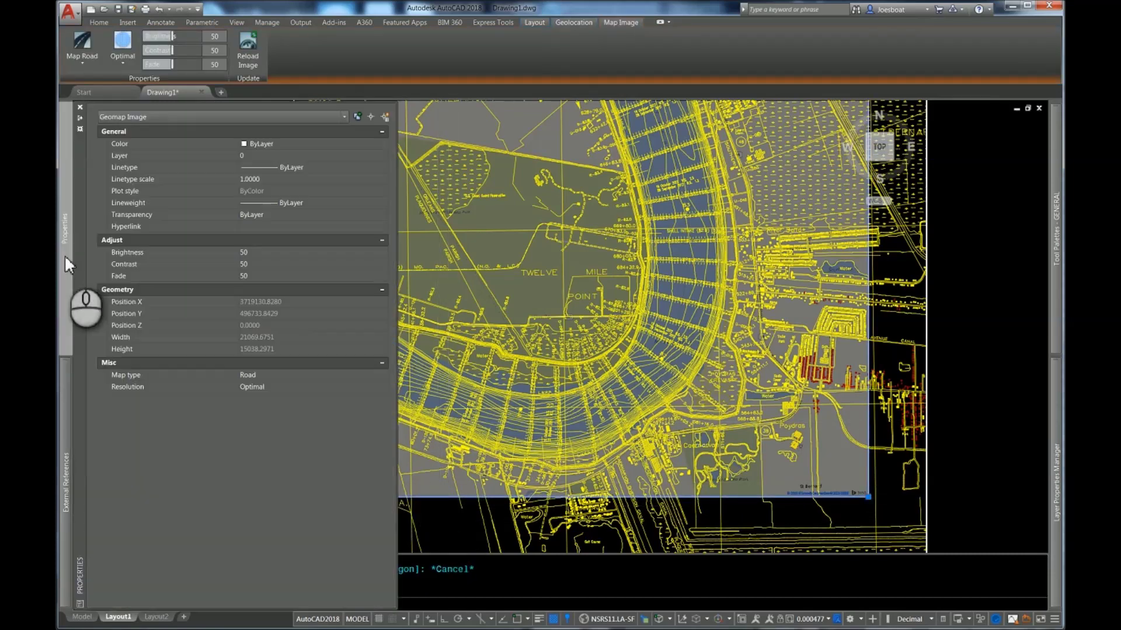
{"action": "left_click", "coordinate": [253, 375]}
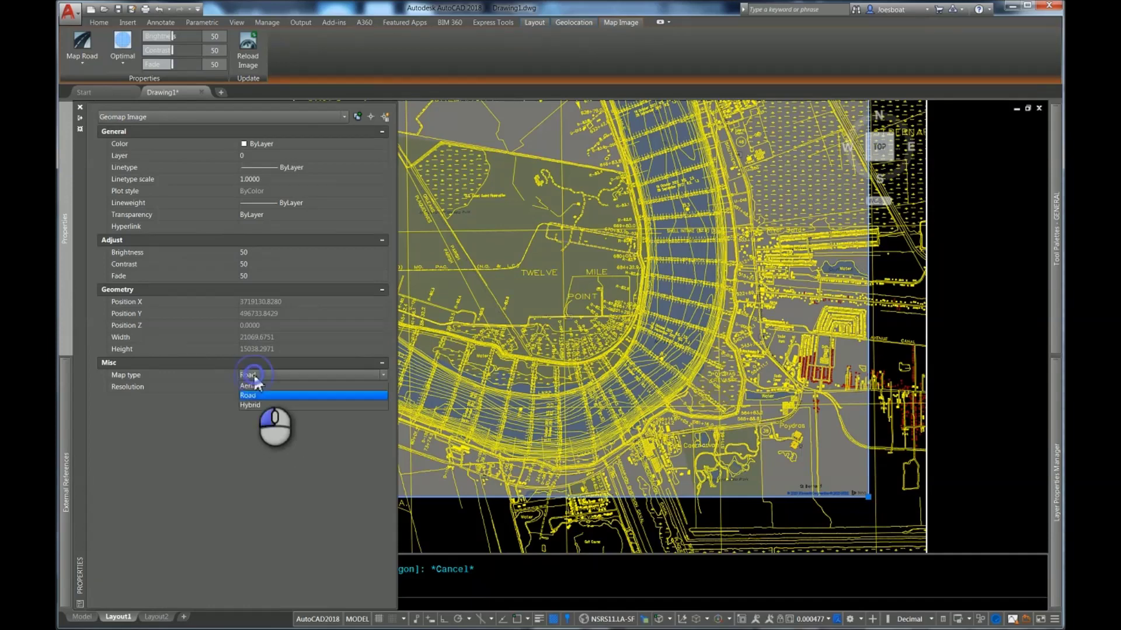
{"action": "left_click", "coordinate": [267, 404]}
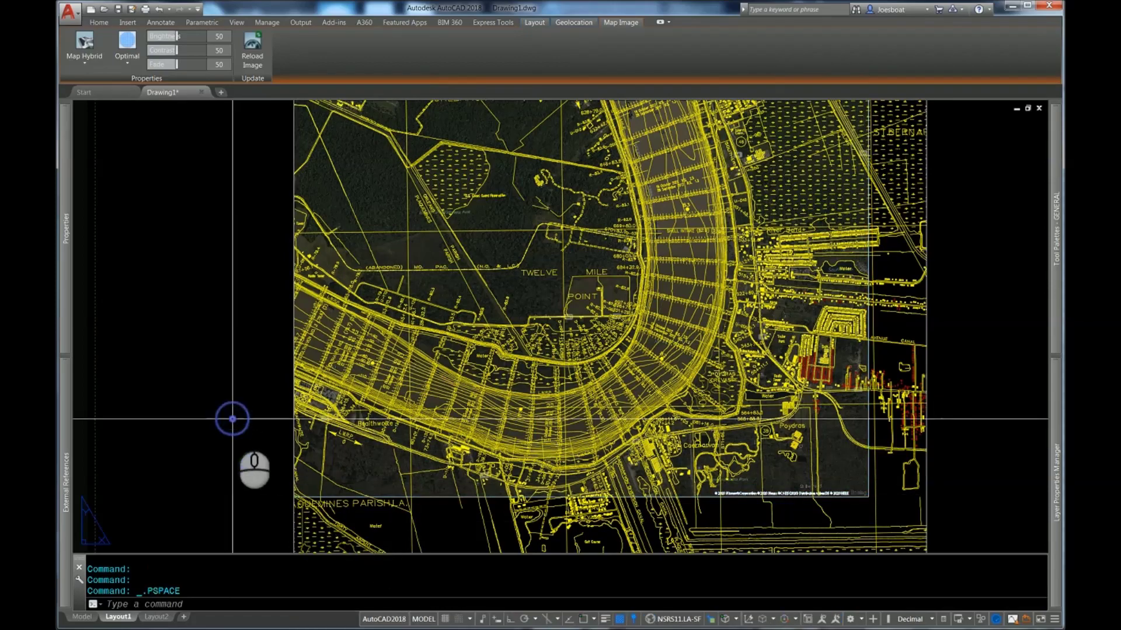
{"action": "double_click", "coordinate": [230, 418]}
Examine the hybrid map's imagery and road labels against the survey linework around Twelve Mile Point and the river bend.
{"action": "scroll", "coordinate": [502, 391], "scroll_direction": "up", "scroll_amount": 4}
{"action": "scroll", "coordinate": [789, 401], "scroll_direction": "up", "scroll_amount": 4}
{"action": "middle_click_drag", "start_coordinate": [786, 328], "coordinate": [667, 513]}
{"action": "middle_click_drag", "start_coordinate": [500, 250], "coordinate": [677, 524]}
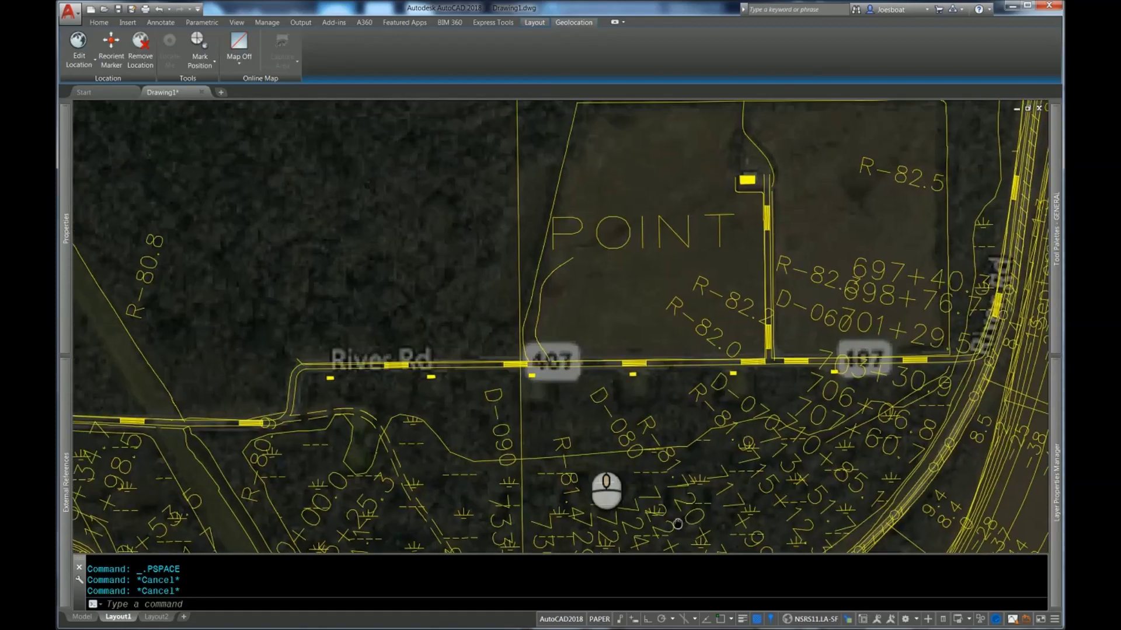
{"action": "middle_click_drag", "start_coordinate": [405, 353], "coordinate": [507, 480]}
{"action": "scroll", "coordinate": [515, 465], "scroll_direction": "down", "scroll_amount": 4}
{"action": "middle_click_drag", "start_coordinate": [392, 265], "coordinate": [569, 446]}
{"action": "scroll", "coordinate": [534, 304], "scroll_direction": "down", "scroll_amount": 3}
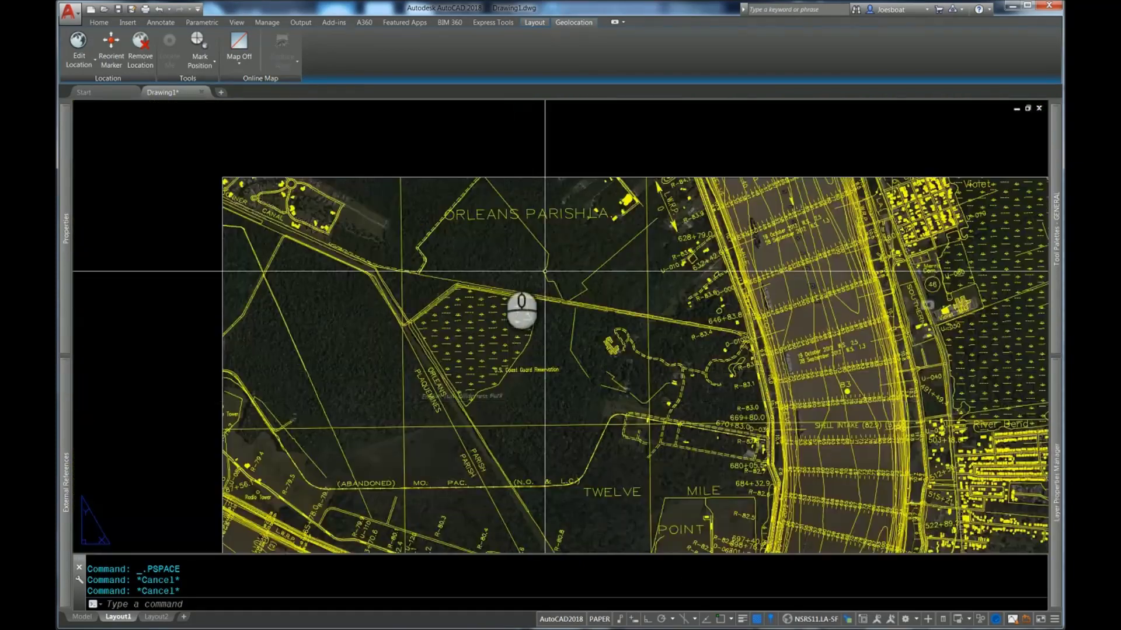
{"action": "middle_click_drag", "start_coordinate": [564, 268], "coordinate": [220, 143]}
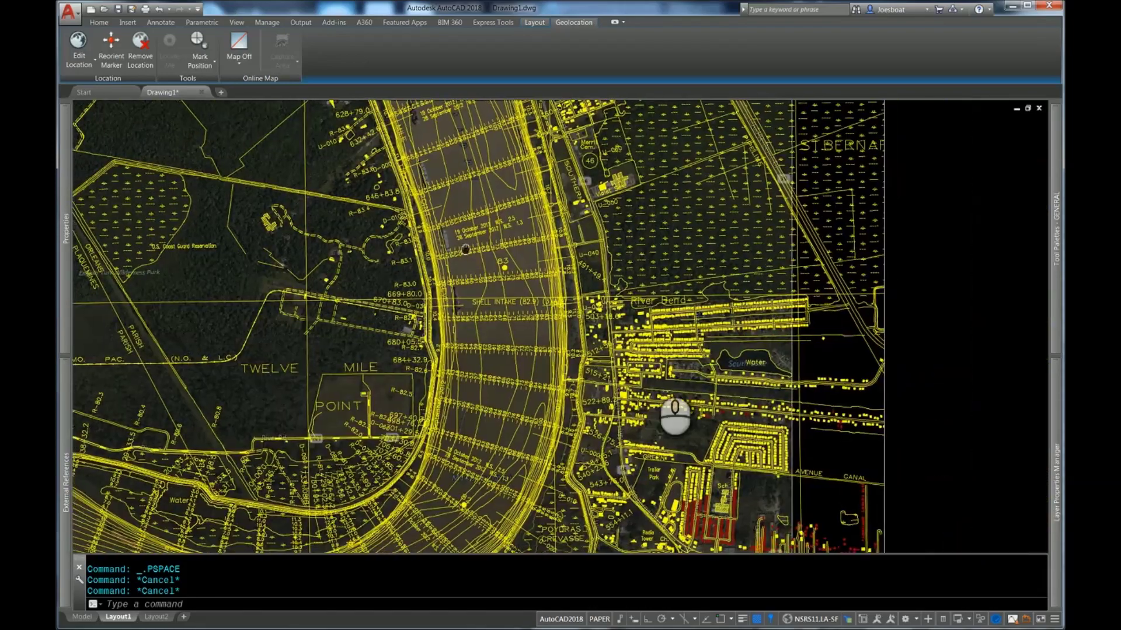
Examine the hybrid map's imagery and street labels against the survey linework around River Bend and South Lake.
{"action": "scroll", "coordinate": [745, 345], "scroll_direction": "up", "scroll_amount": 4}
{"action": "scroll", "coordinate": [786, 377], "scroll_direction": "up", "scroll_amount": 4}
{"action": "middle_click_drag", "start_coordinate": [538, 362], "coordinate": [852, 278]}
{"action": "scroll", "coordinate": [711, 374], "scroll_direction": "up", "scroll_amount": 4}
{"action": "scroll", "coordinate": [622, 377], "scroll_direction": "down", "scroll_amount": 2}
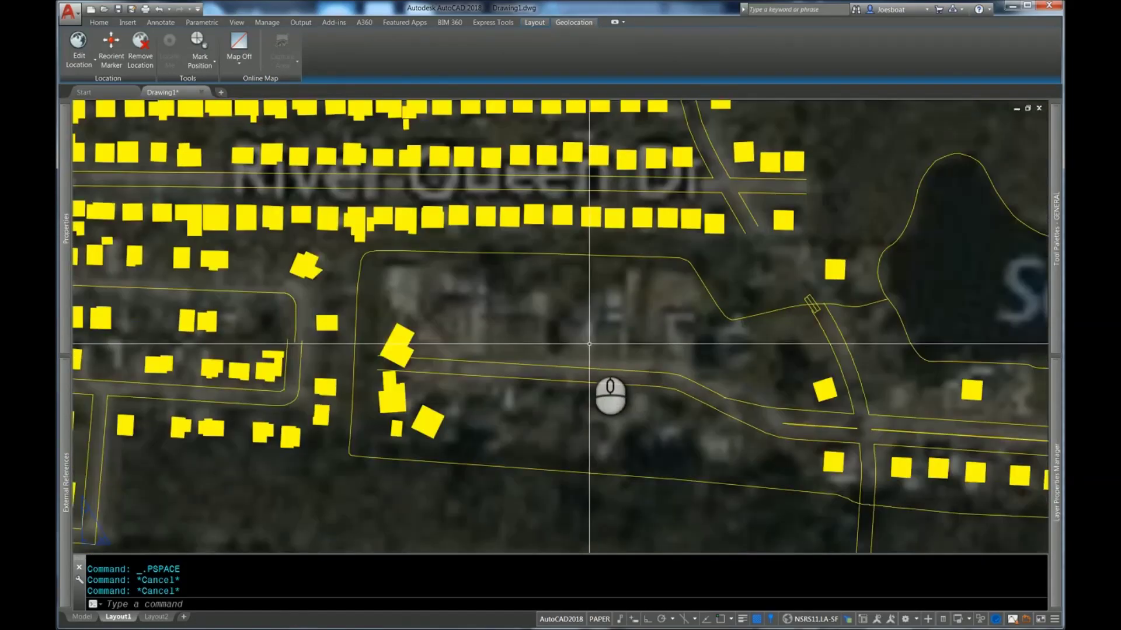
{"action": "scroll", "coordinate": [683, 327], "scroll_direction": "down", "scroll_amount": 5}
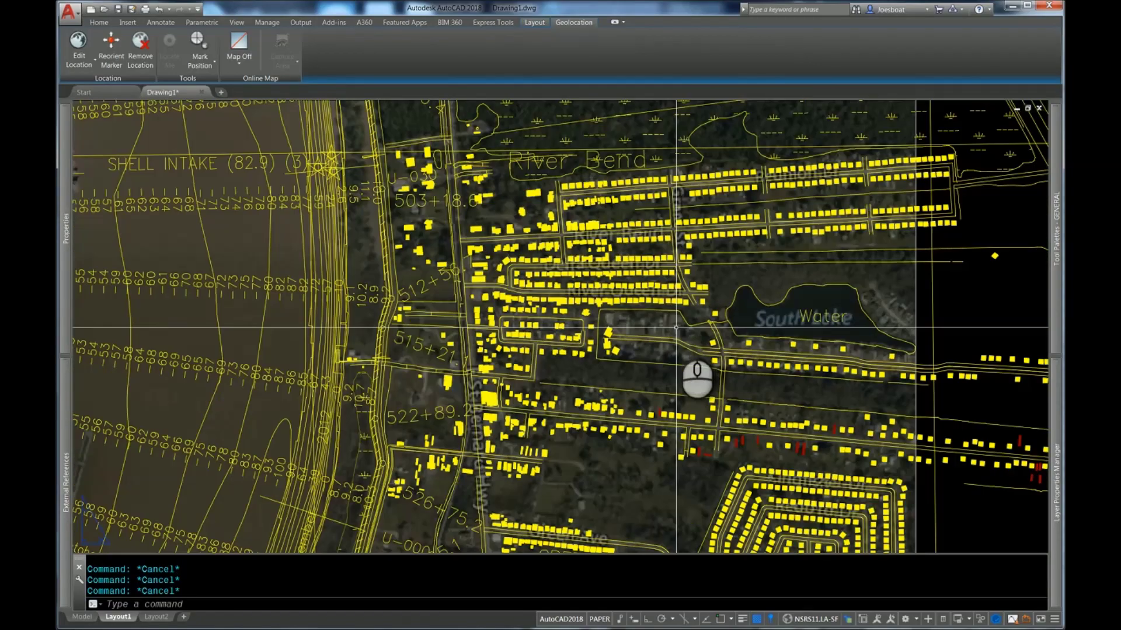
{"action": "scroll", "coordinate": [650, 327], "scroll_direction": "down", "scroll_amount": 2}
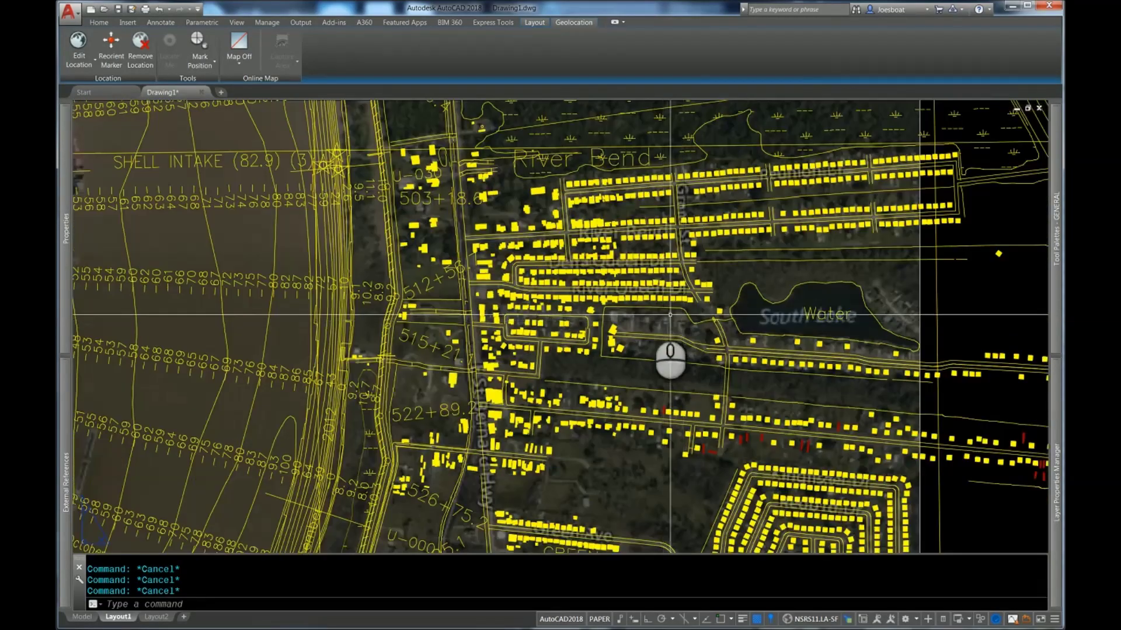
{"action": "scroll", "coordinate": [583, 297], "scroll_direction": "up", "scroll_amount": 2}
{"action": "middle_click_drag", "start_coordinate": [604, 308], "coordinate": [511, 294]}
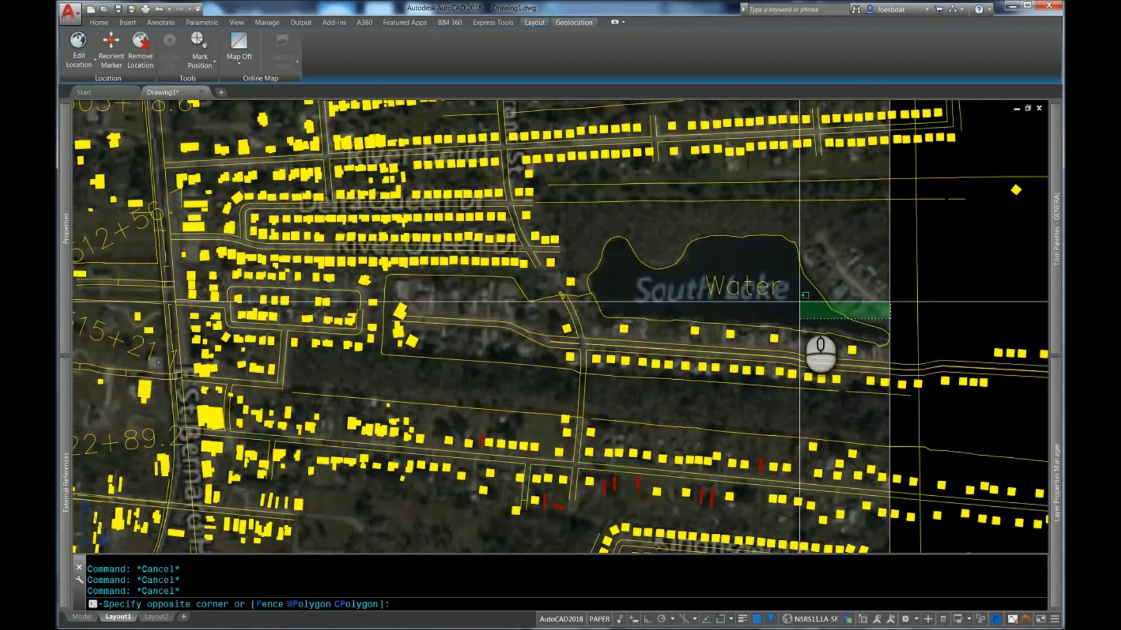
Reactivate the viewport and set the captured map image's resolution to Very Fine.
{"action": "key", "text": "Escape"}
{"action": "double_click", "coordinate": [834, 303]}
{"action": "left_click", "coordinate": [903, 287]}
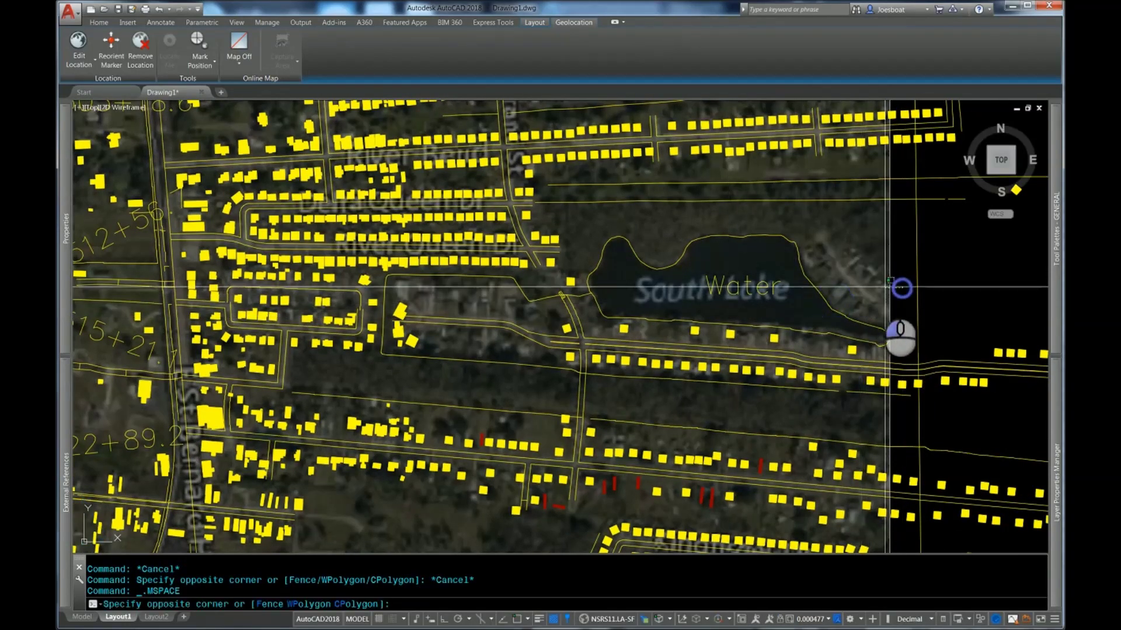
{"action": "left_click", "coordinate": [860, 283]}
{"action": "mouse_move", "coordinate": [70, 219]}
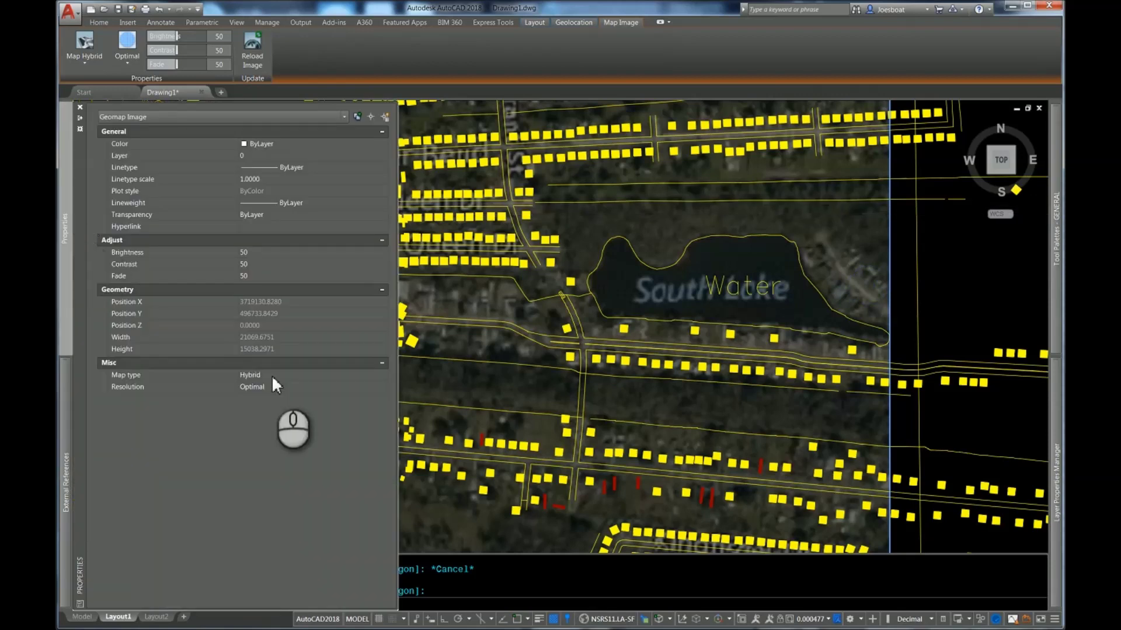
{"action": "left_click", "coordinate": [265, 426]}
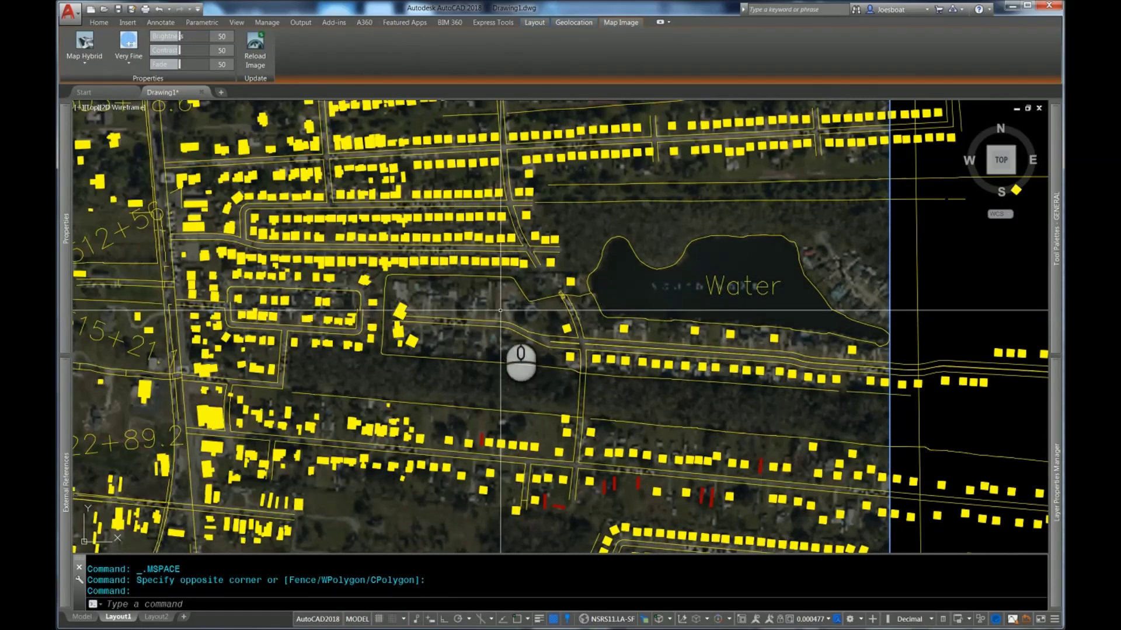
Return to paper space and examine the imagery detail around the River Bend streets and the river.
{"action": "type", "text": "ps"}
{"action": "key", "text": "Return"}
{"action": "scroll", "coordinate": [500, 310], "scroll_direction": "up", "scroll_amount": 5}
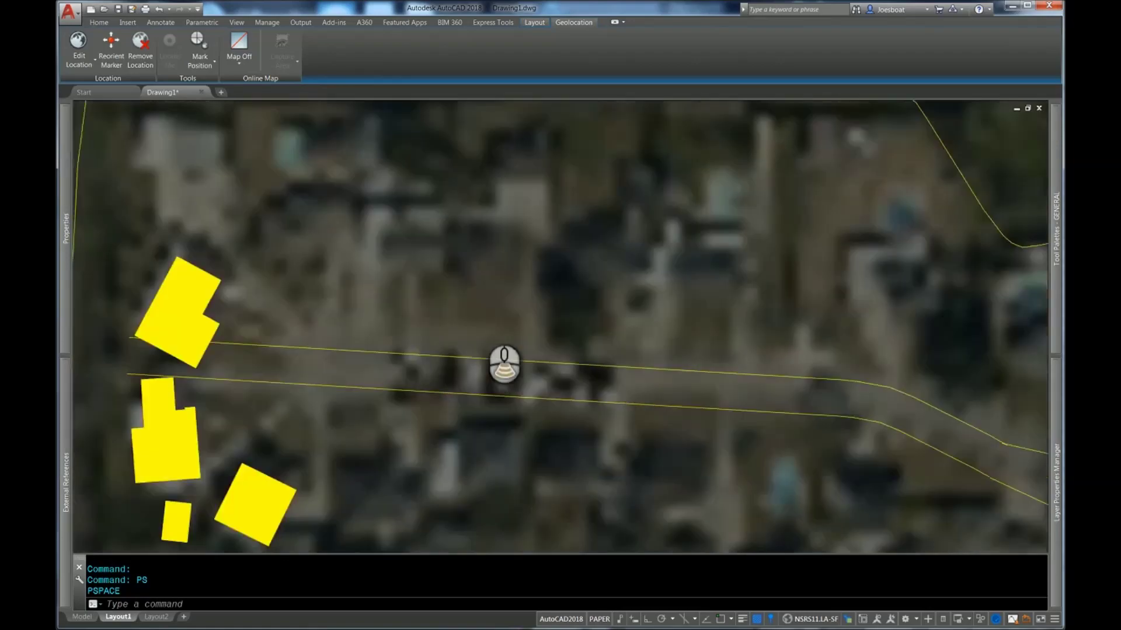
{"action": "scroll", "coordinate": [483, 312], "scroll_direction": "down", "scroll_amount": 5}
{"action": "scroll", "coordinate": [485, 313], "scroll_direction": "down", "scroll_amount": 2}
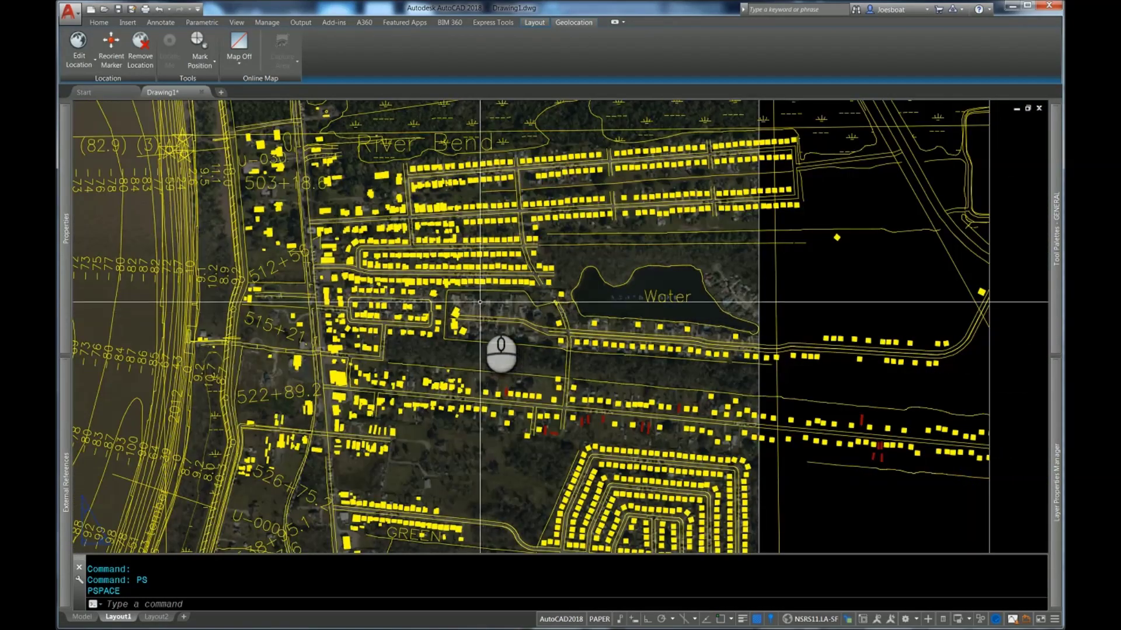
{"action": "scroll", "coordinate": [808, 283], "scroll_direction": "down", "scroll_amount": 2}
{"action": "middle_click_drag", "start_coordinate": [606, 289], "coordinate": [823, 288]}
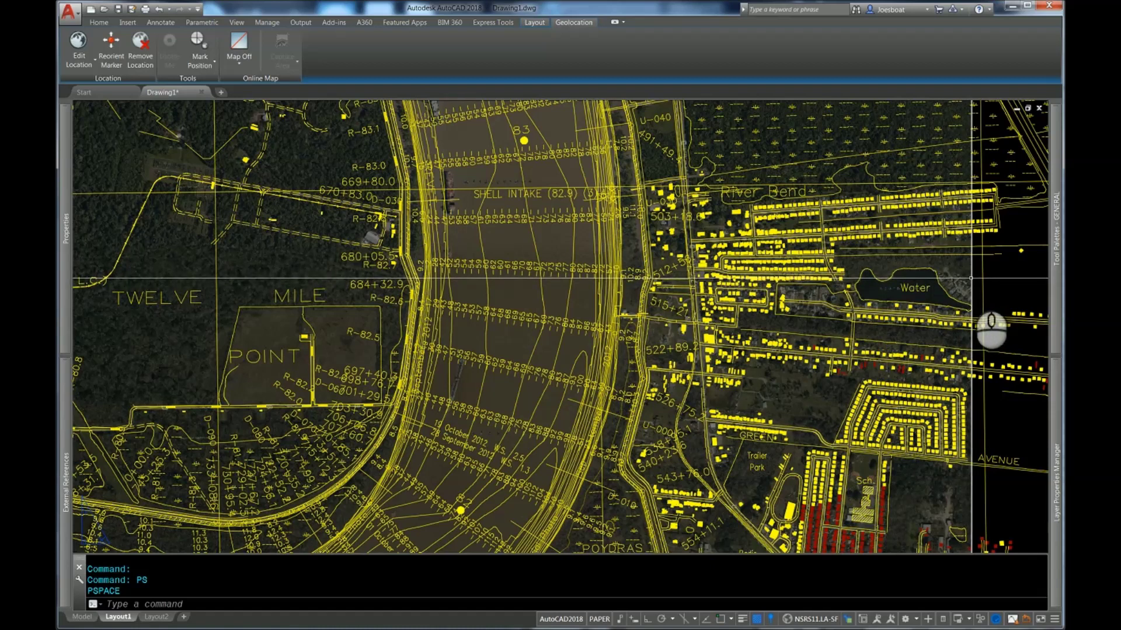
Reactivate the viewport, select the captured map image by its edge, and set its resolution to Coarse.
{"action": "left_click", "coordinate": [970, 278]}
{"action": "key", "text": "Escape"}
{"action": "key", "text": "Escape"}
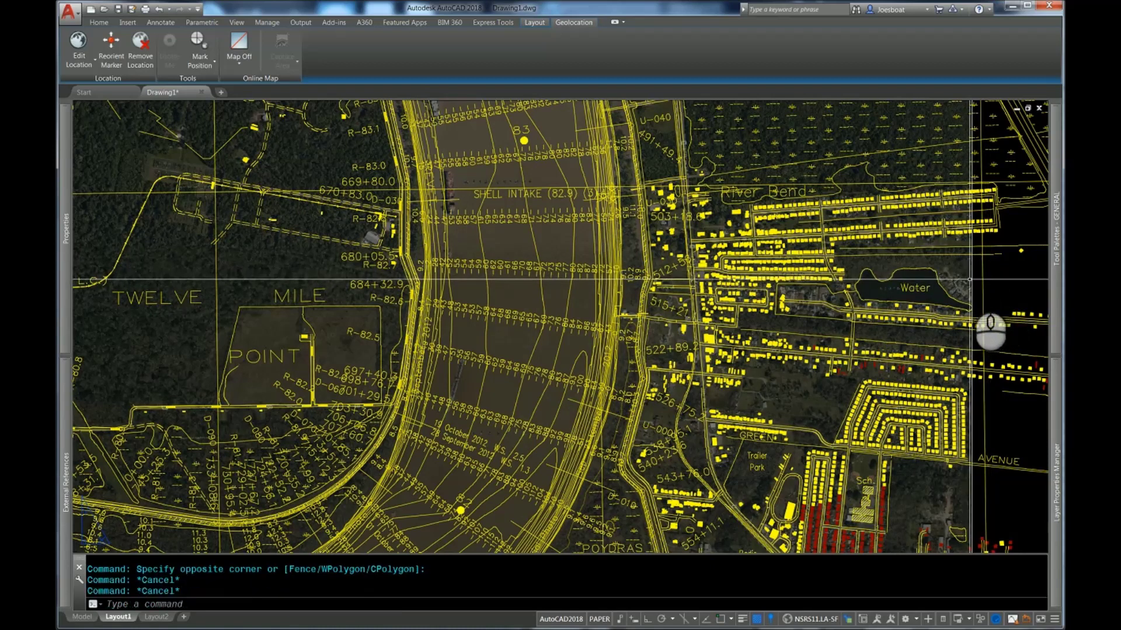
{"action": "double_click", "coordinate": [995, 273]}
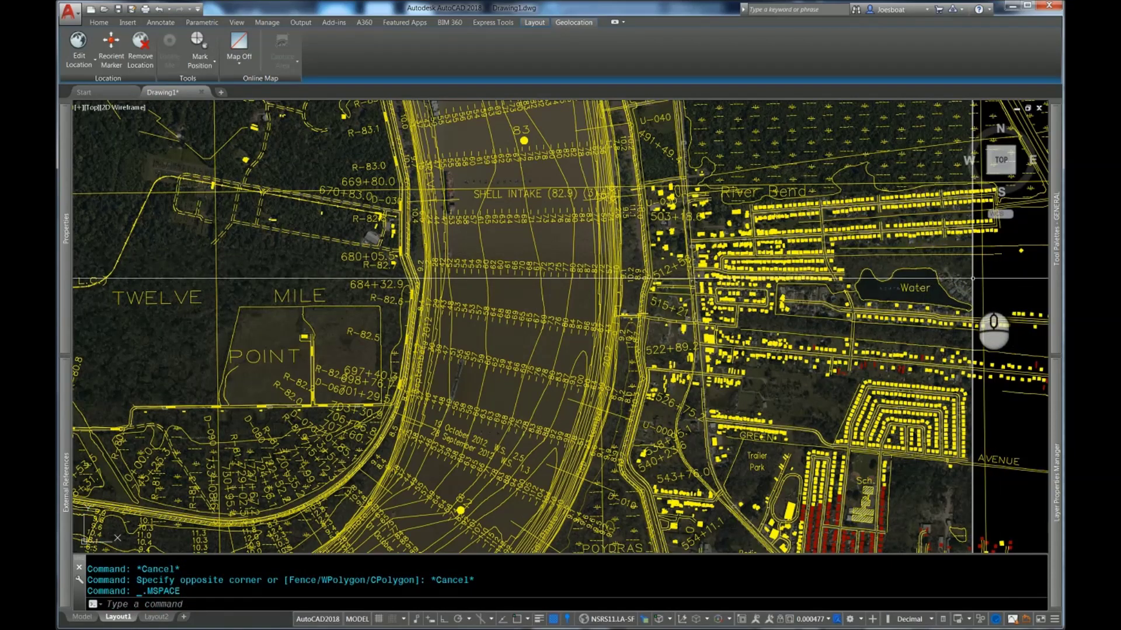
{"action": "left_click", "coordinate": [917, 288]}
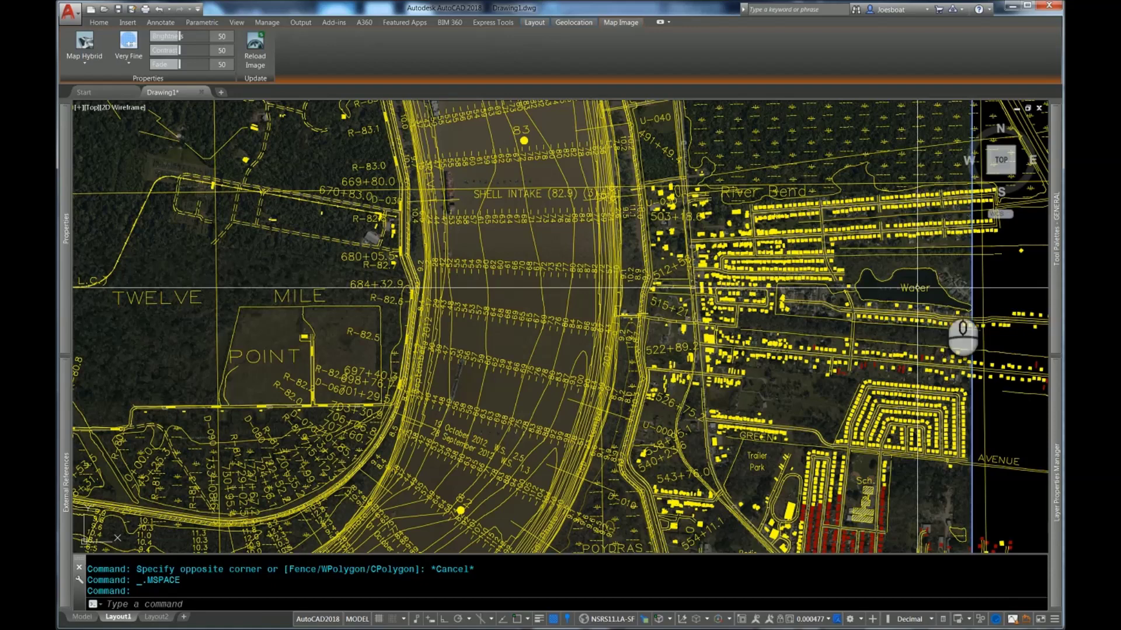
{"action": "key", "text": "Escape"}
{"action": "key", "text": "Escape"}
{"action": "left_click", "coordinate": [971, 287]}
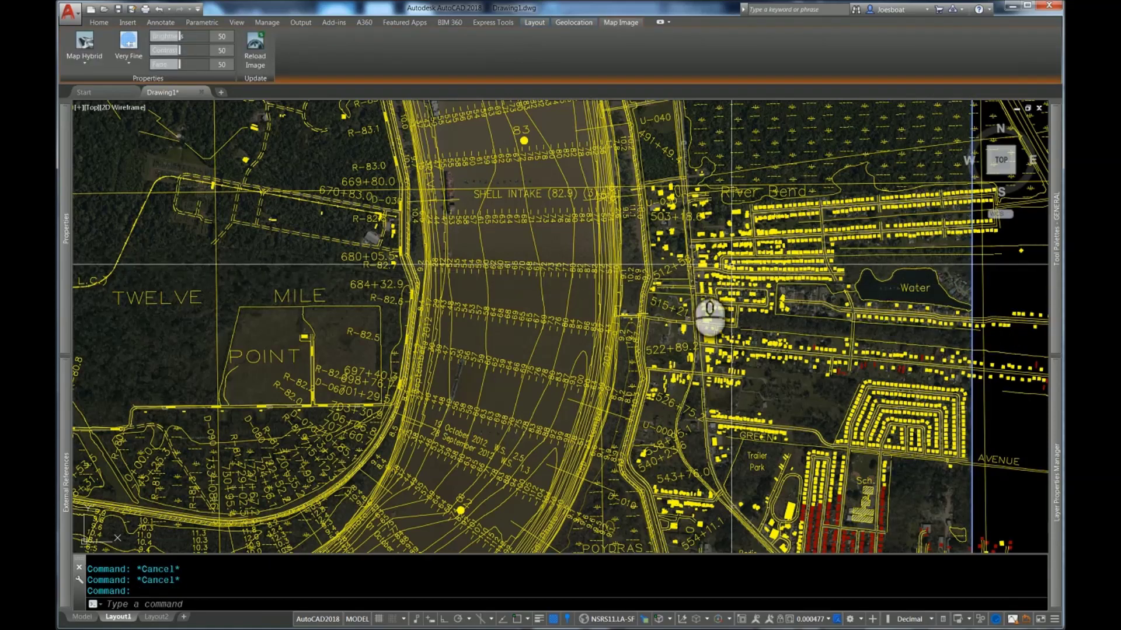
{"action": "mouse_move", "coordinate": [66, 276]}
{"action": "left_click", "coordinate": [269, 388]}
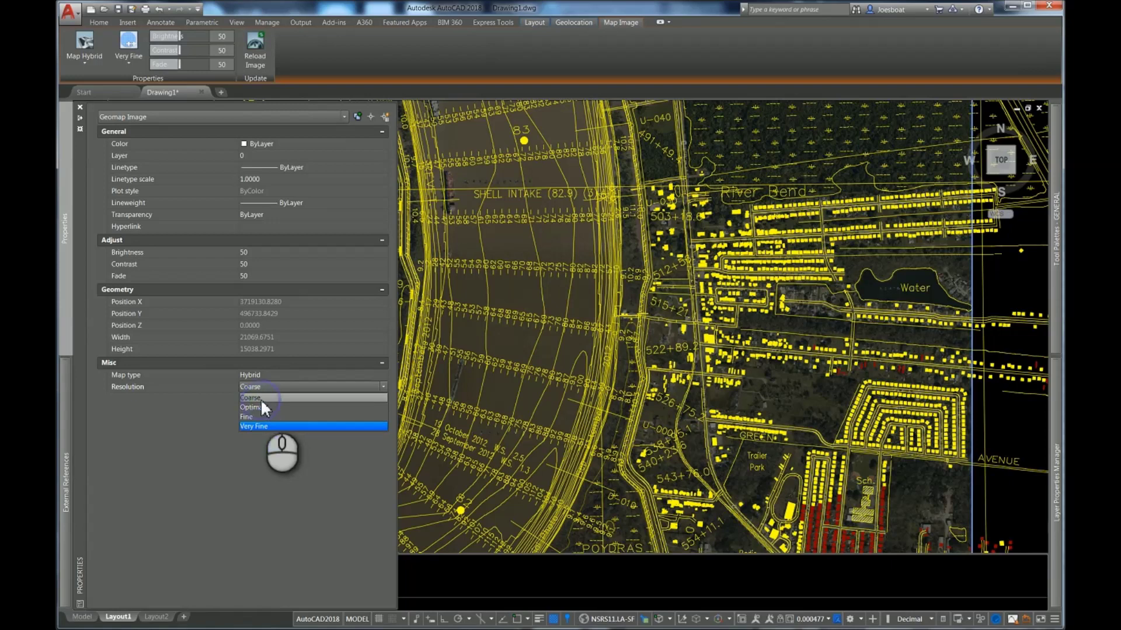
{"action": "left_click", "coordinate": [260, 398]}
{"action": "left_click", "coordinate": [262, 388]}
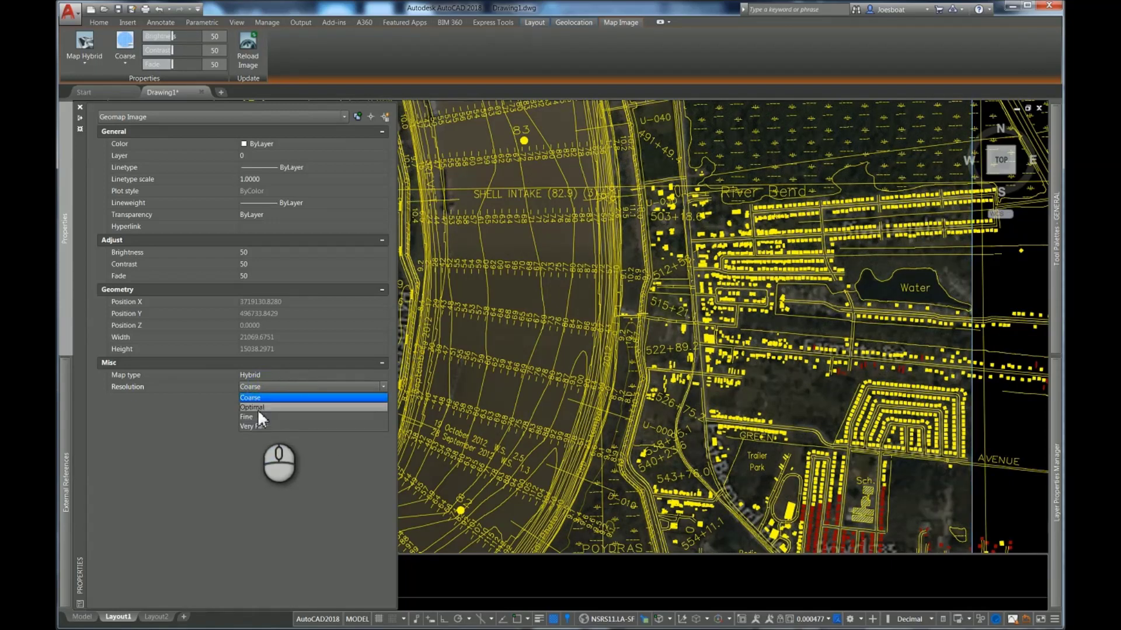
Clear the map image selection and return to paper space.
{"action": "key", "text": "Escape"}
{"action": "key", "text": "Escape"}
{"action": "left_click", "coordinate": [999, 297]}
{"action": "key", "text": "Escape"}
{"action": "key", "text": "Escape"}
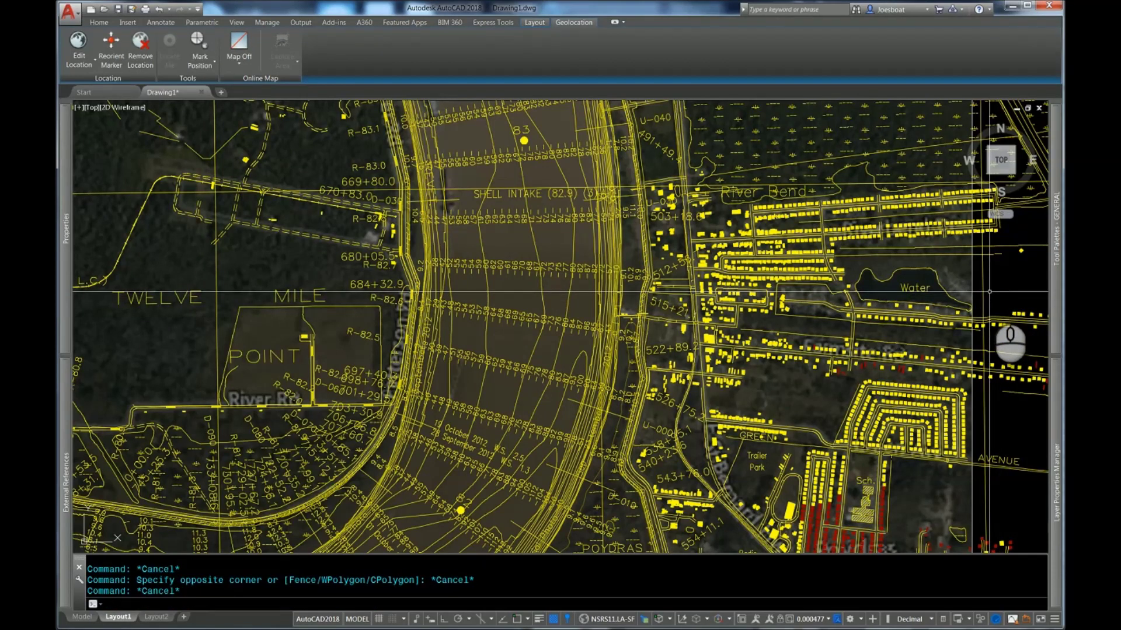
{"action": "type", "text": "ps"}
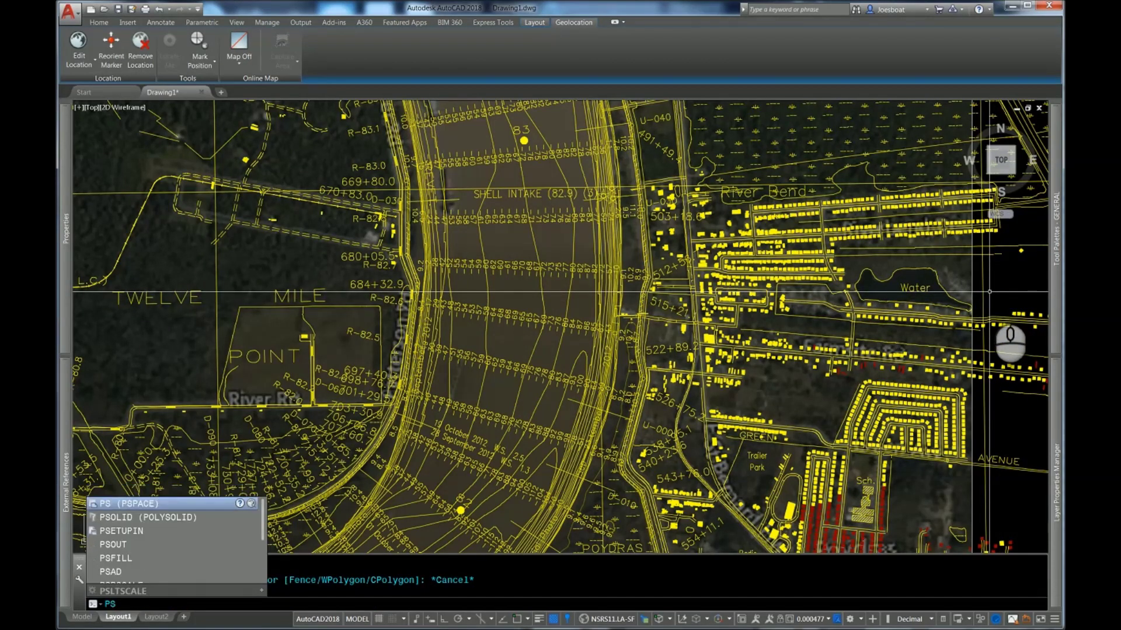
{"action": "key", "text": "Return"}
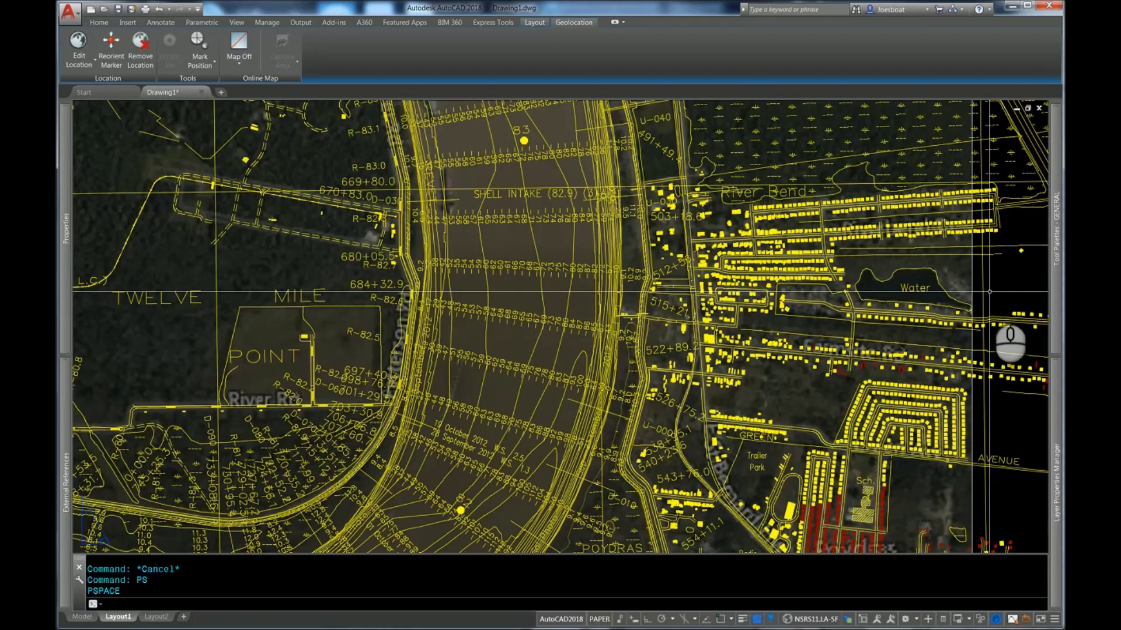
Preview the Layout1 plot, inspect the map image behind the survey linework, and close the preview.
{"action": "type", "text": "z"}
{"action": "key", "text": "Return"}
{"action": "type", "text": "e"}
{"action": "key", "text": "Return"}
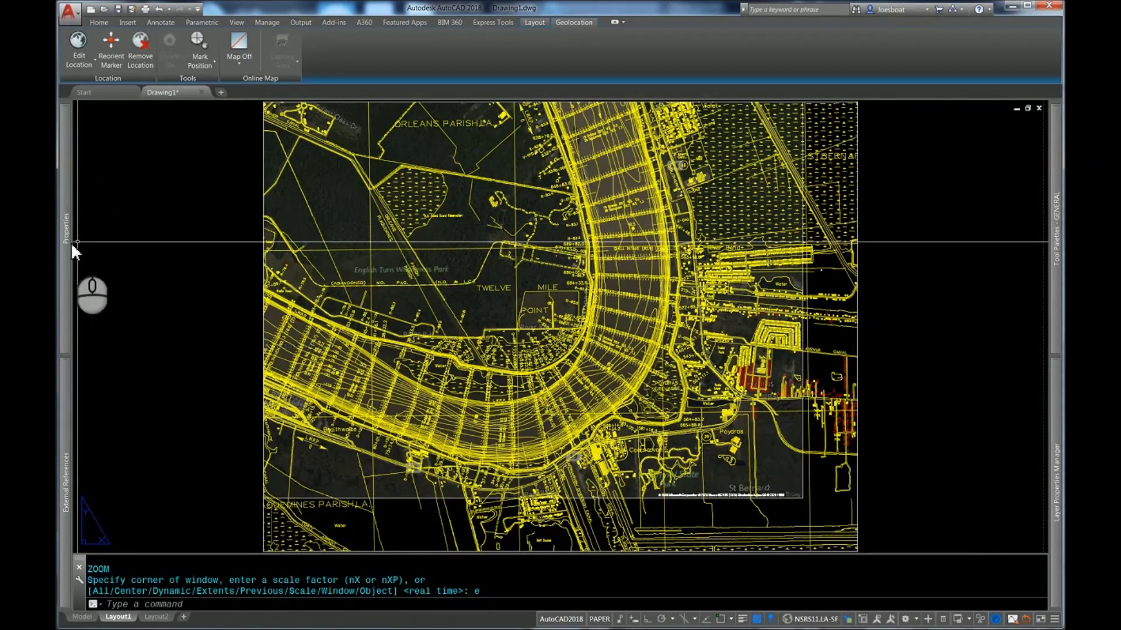
{"action": "mouse_move", "coordinate": [71, 243]}
{"action": "key", "text": "Escape"}
{"action": "key", "text": "Escape"}
{"action": "key", "text": "Escape"}
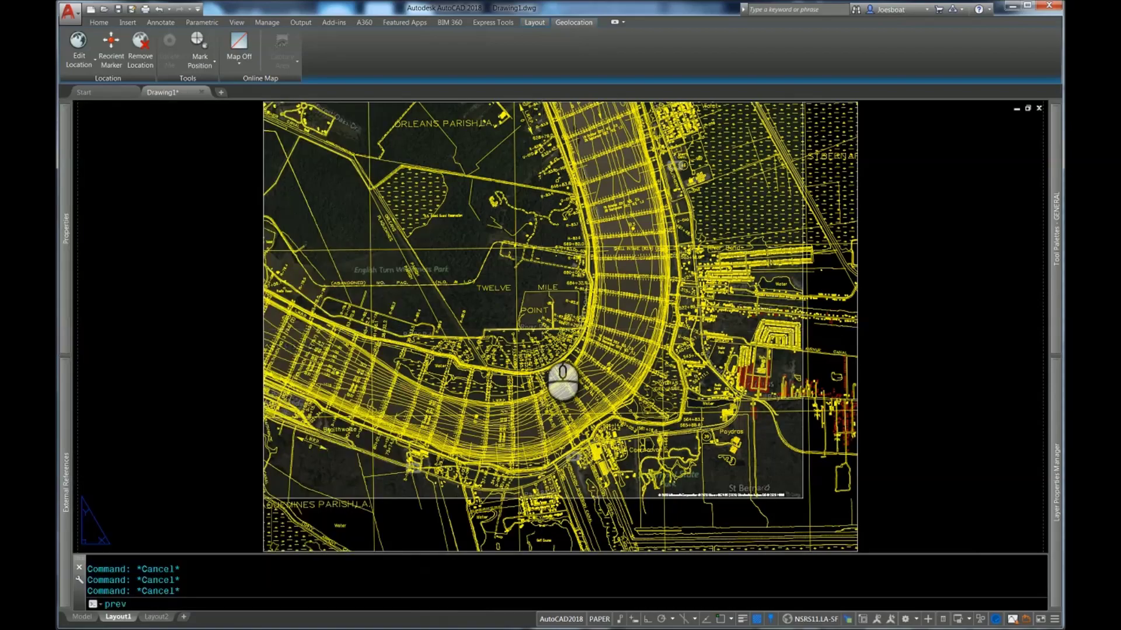
{"action": "type", "text": "prev"}
{"action": "key", "text": "Return"}
{"action": "scroll", "coordinate": [585, 377], "scroll_direction": "up", "scroll_amount": 5}
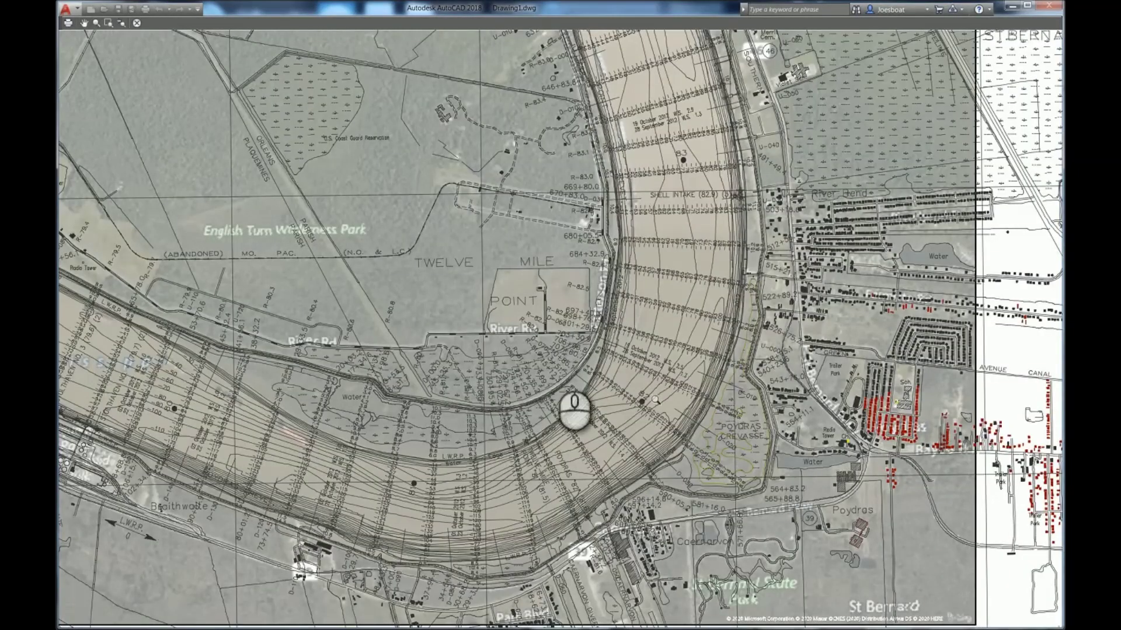
{"action": "scroll", "coordinate": [732, 336], "scroll_direction": "down", "scroll_amount": 5}
{"action": "key", "text": "Escape"}
{"action": "key", "text": "Escape"}
{"action": "key", "text": "Escape"}
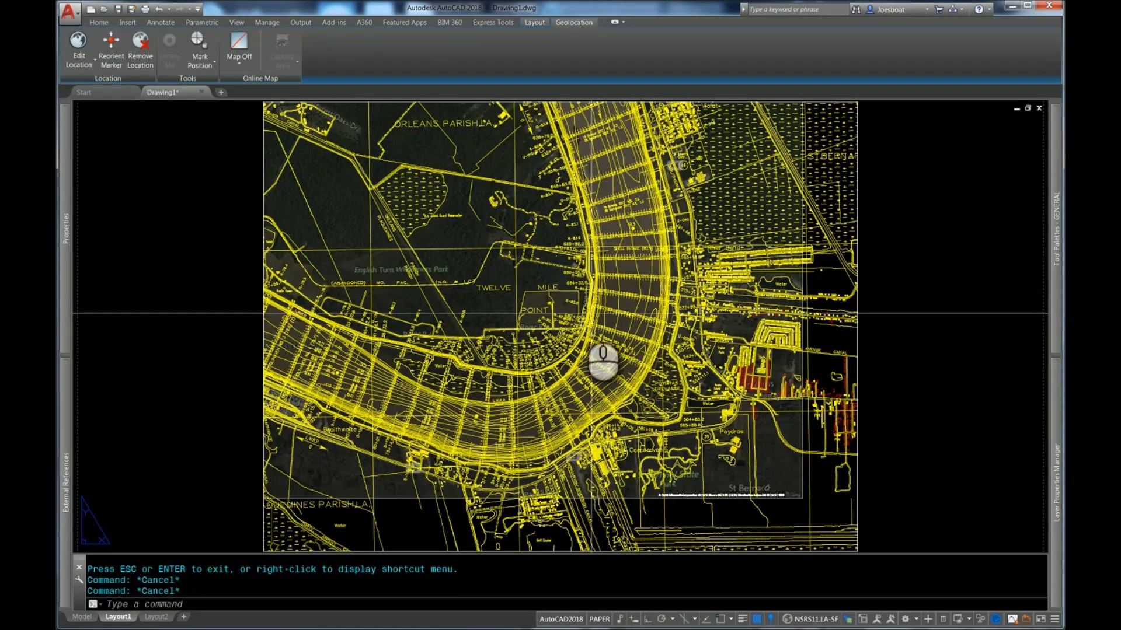
Activate the viewport, detach the 2013 SHT 54 external reference, and return to paper space.
{"action": "scroll", "coordinate": [827, 301], "scroll_direction": "down", "scroll_amount": 2}
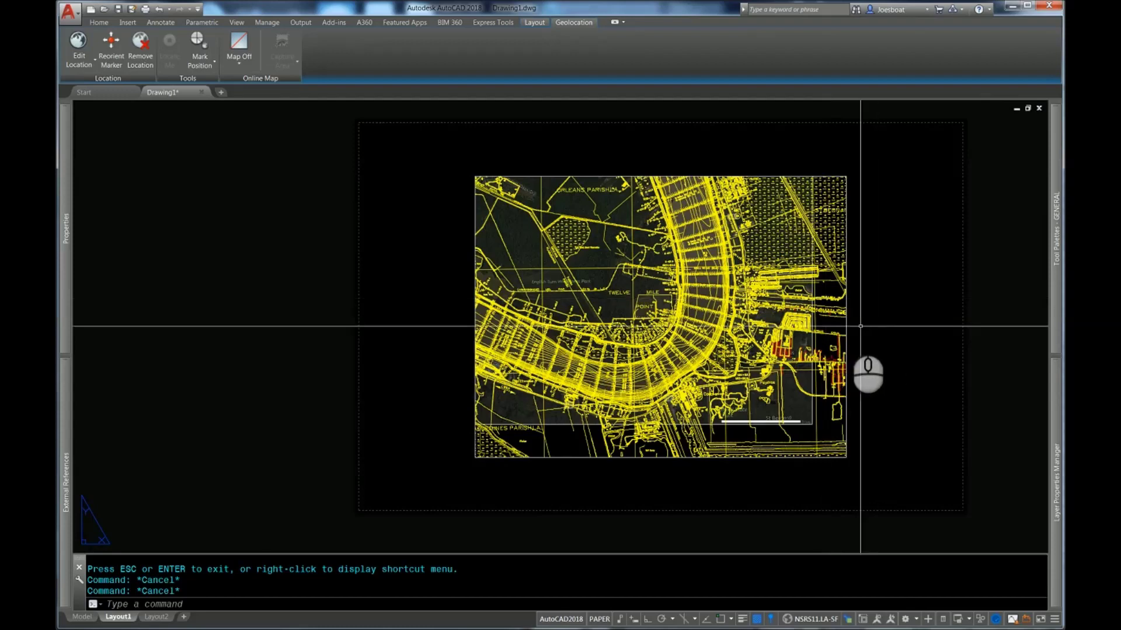
{"action": "scroll", "coordinate": [762, 327], "scroll_direction": "up", "scroll_amount": 2}
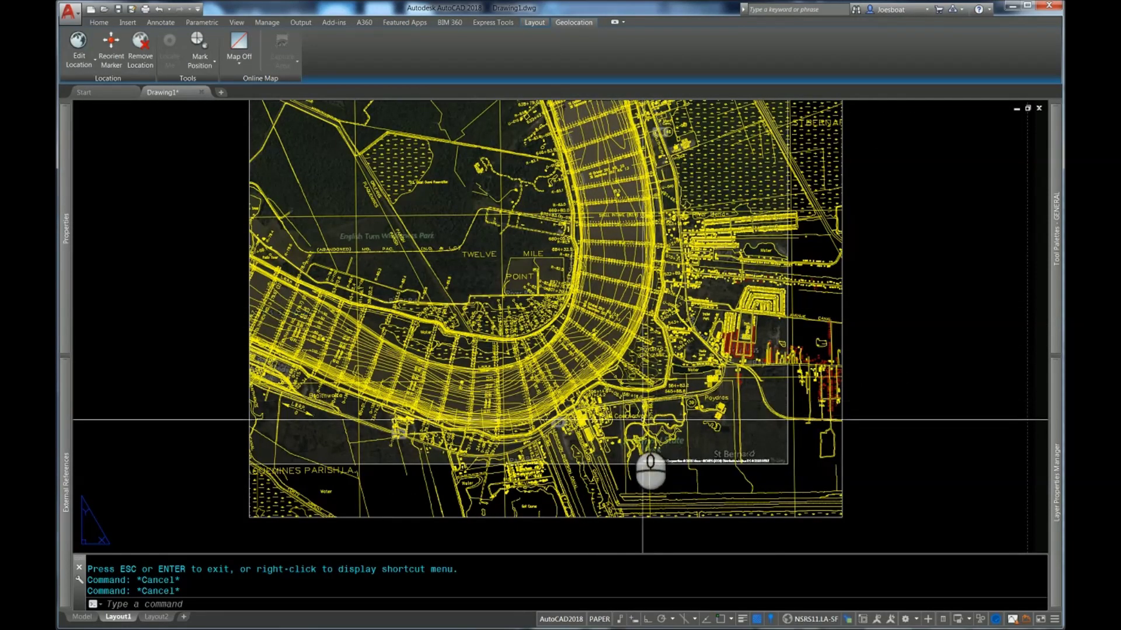
{"action": "double_click", "coordinate": [405, 273]}
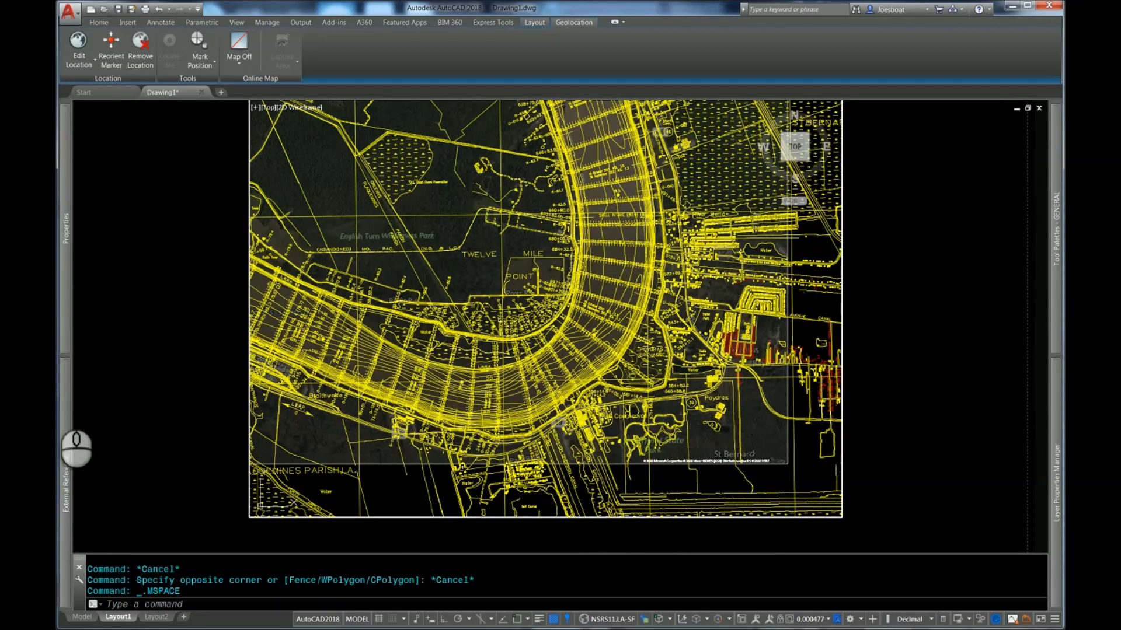
{"action": "left_click", "coordinate": [68, 437]}
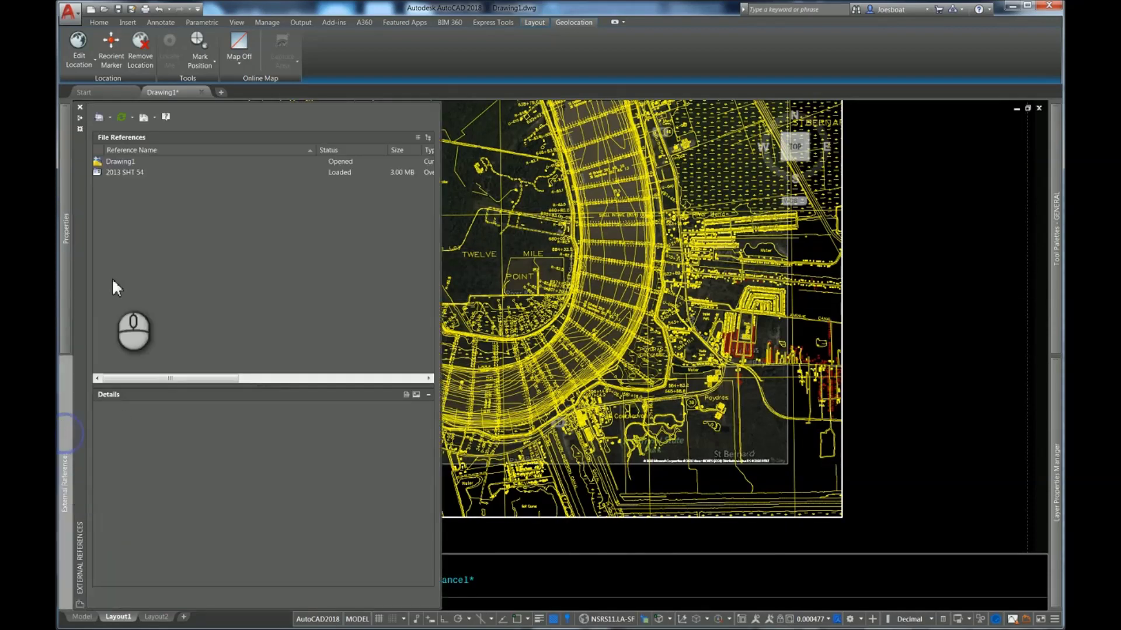
{"action": "left_click", "coordinate": [117, 172]}
{"action": "right_click", "coordinate": [119, 175]}
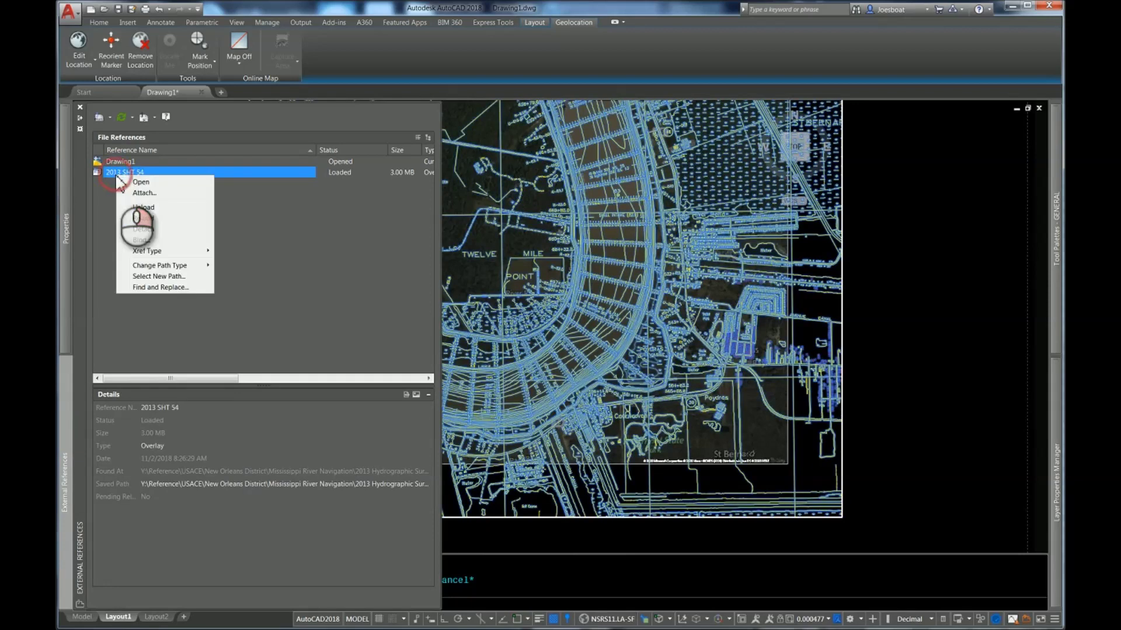
{"action": "left_click", "coordinate": [157, 229]}
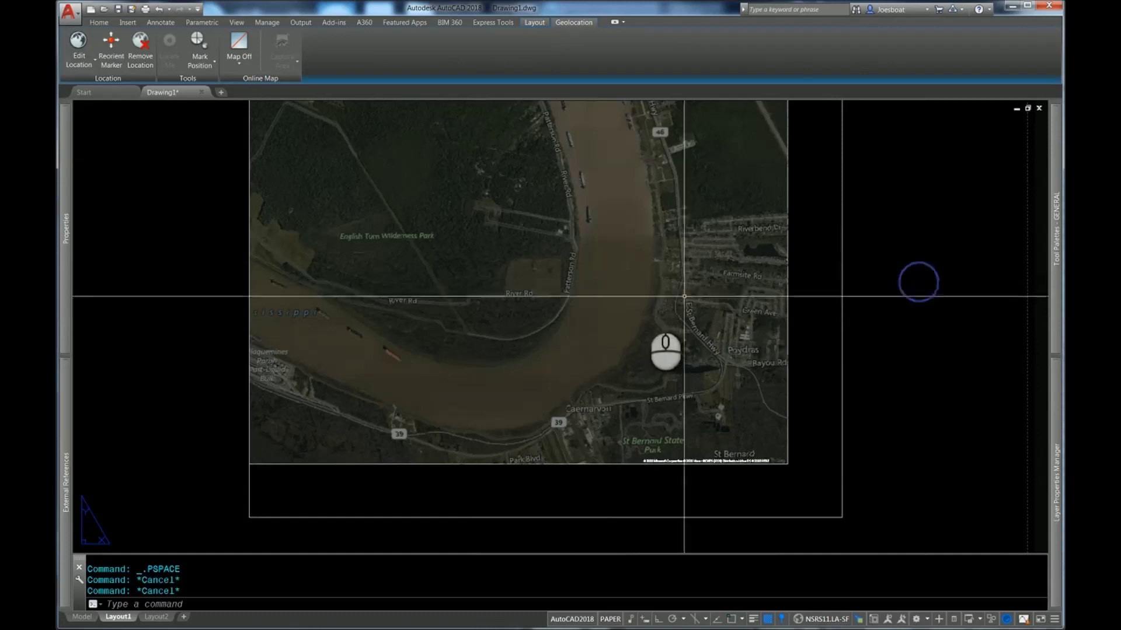
Reactivate the viewport and identify the coordinates of a point on the inner bank of the river bend.
{"action": "scroll", "coordinate": [579, 327], "scroll_direction": "up", "scroll_amount": 3}
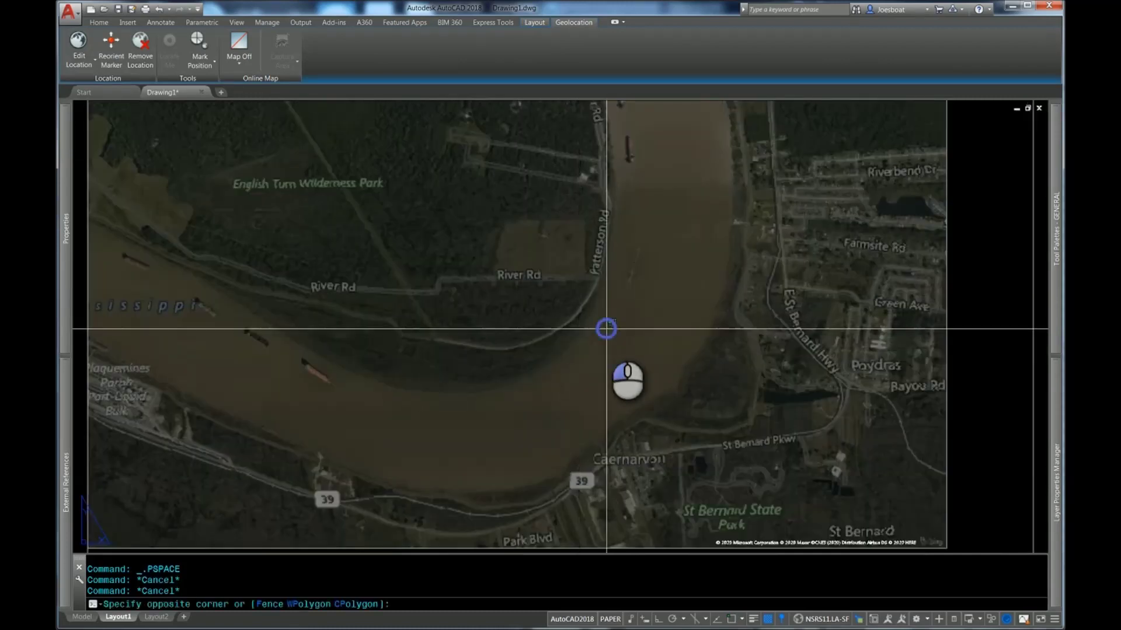
{"action": "double_click", "coordinate": [603, 326]}
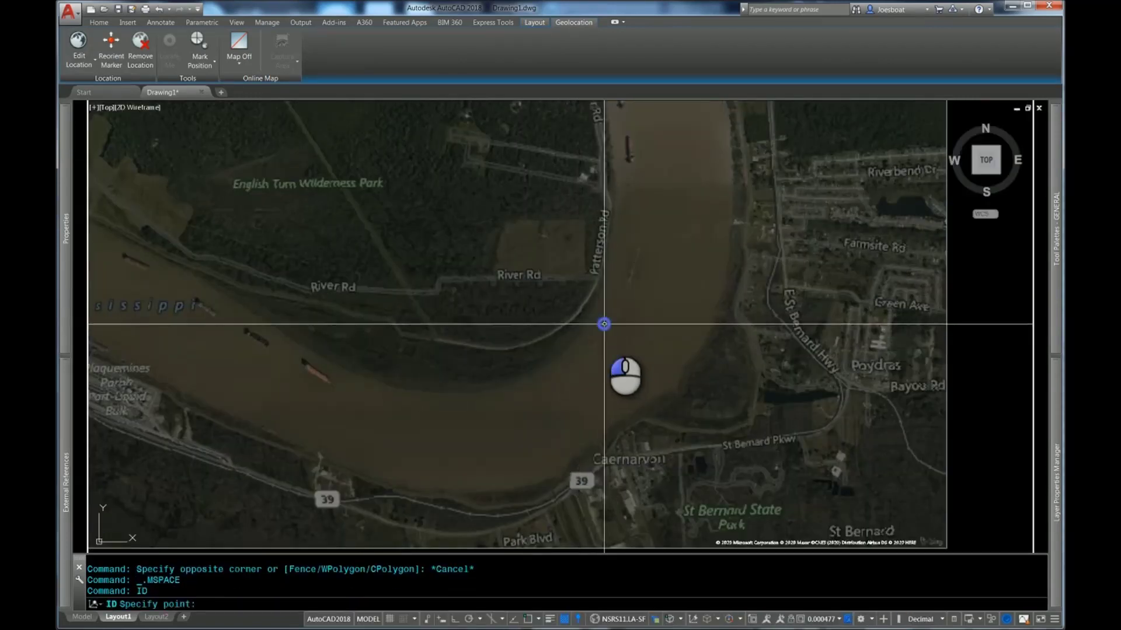
{"action": "left_click", "coordinate": [603, 324]}
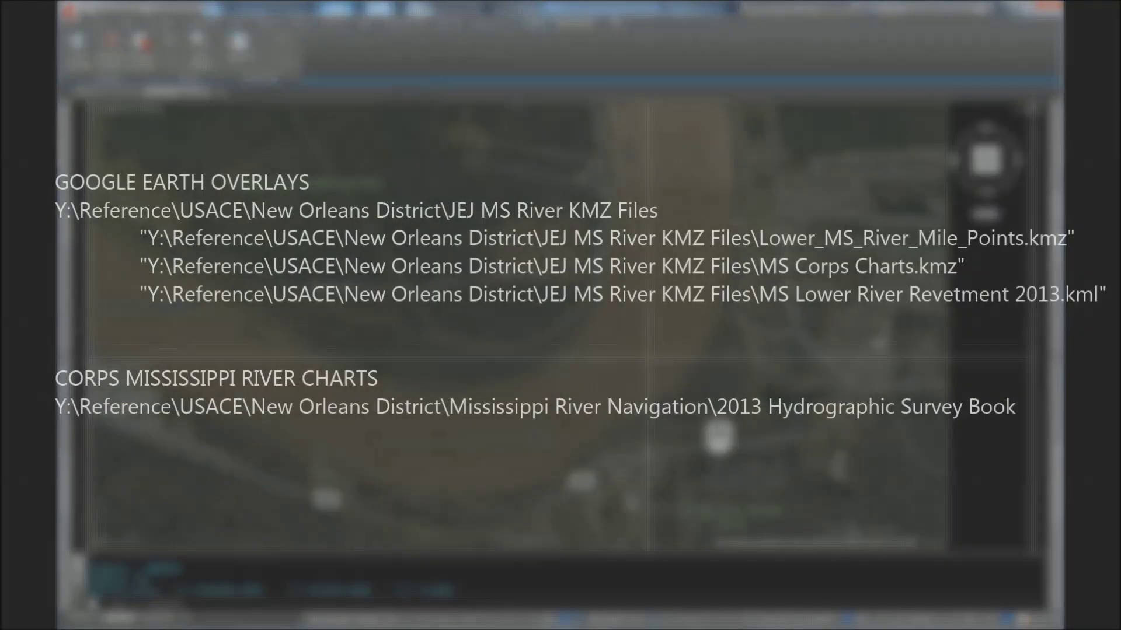